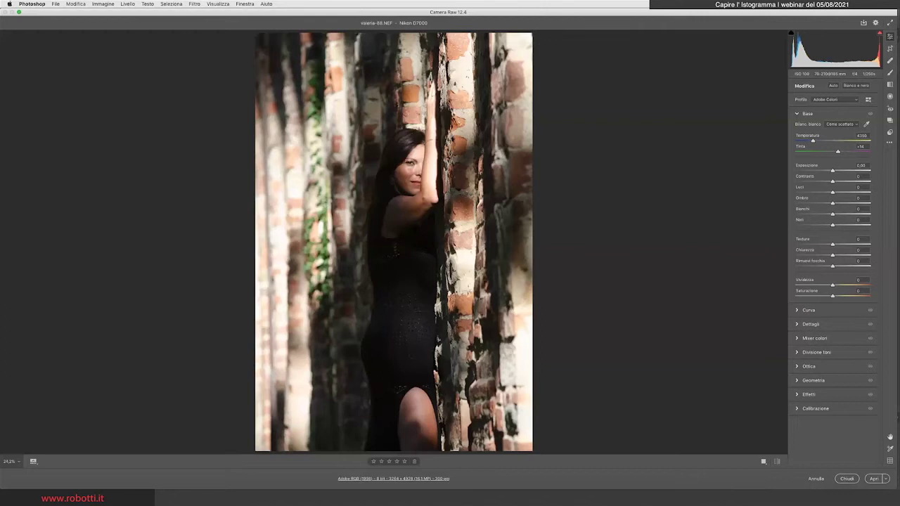
Step: Open Camera Raw Preferences (Cmd+K) to the Flusso di lavoro section showing Adobe RGB (1998)
key("ctrl+k")
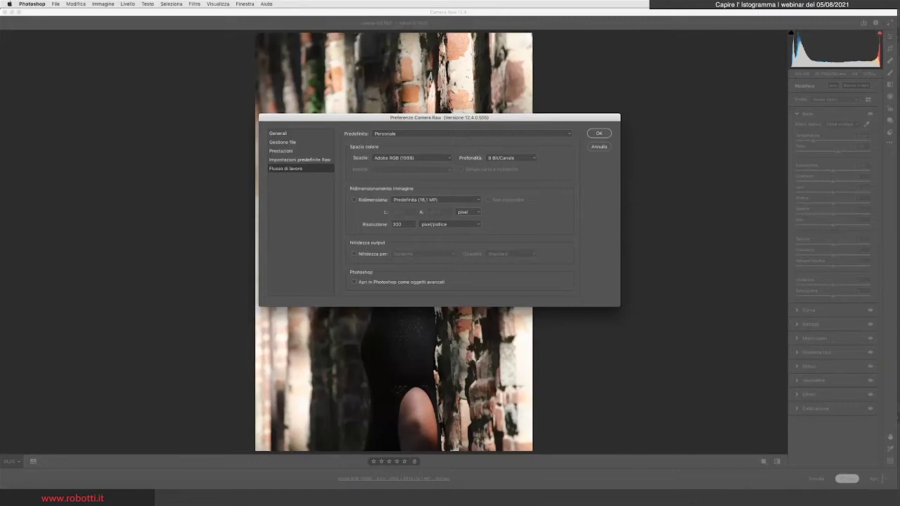
left_click(412, 158)
left_click(394, 157)
left_click(411, 158)
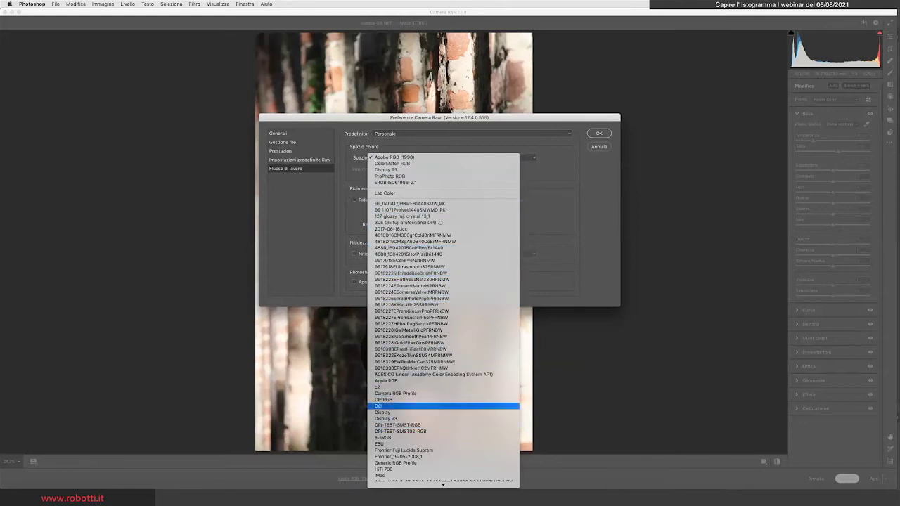
scroll(443, 349, "down", 5)
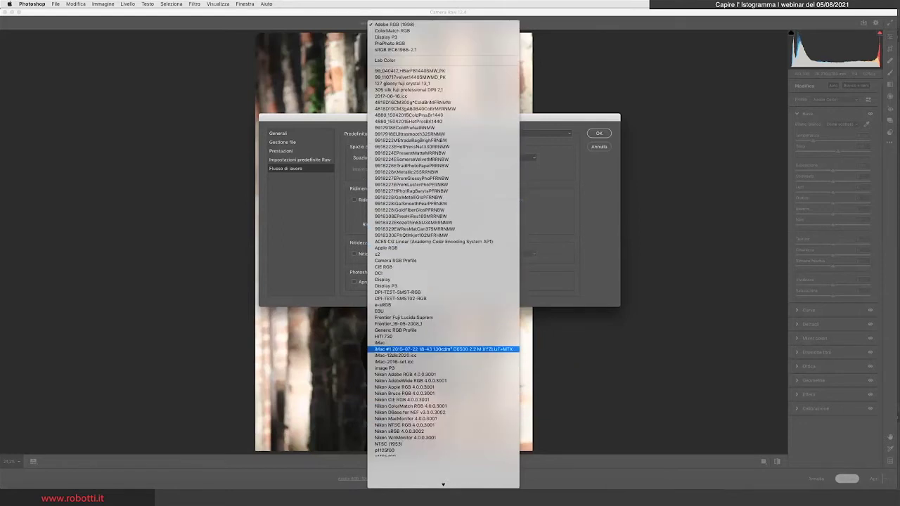
scroll(443, 349, "down", 10)
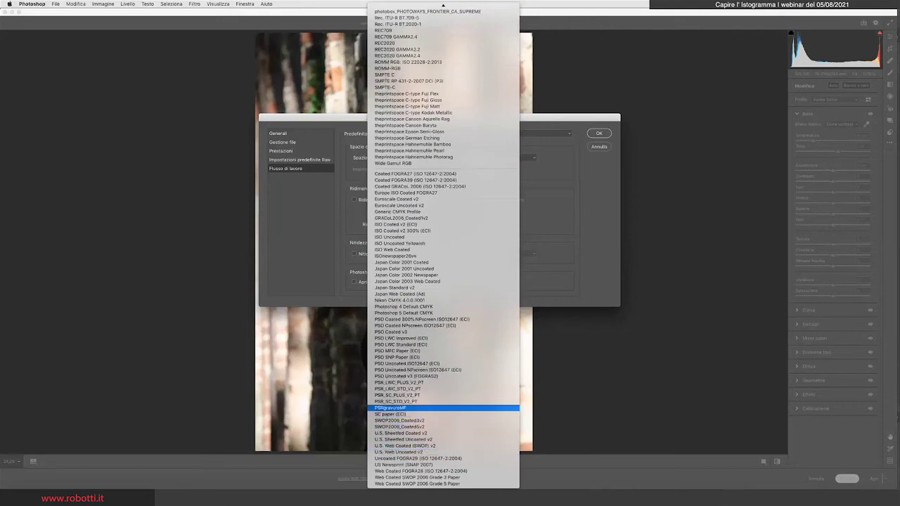
scroll(443, 334, "up", 5)
scroll(443, 334, "up", 10)
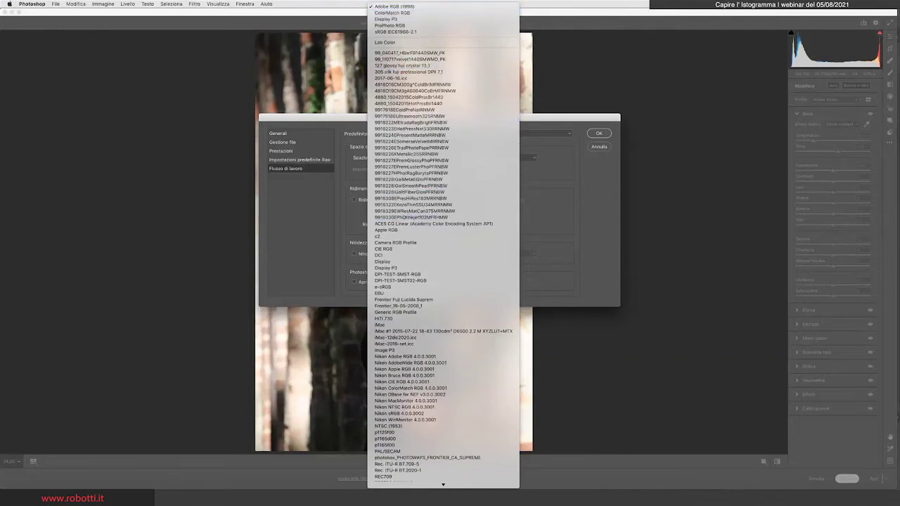
key("Escape")
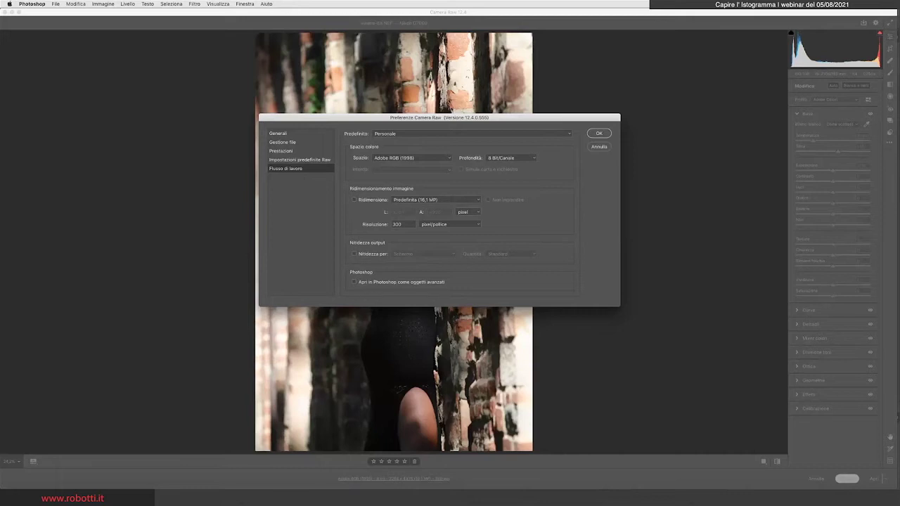
Step: Expand the Spazio dropdown to list every available colour-space profile
left_click(412, 157)
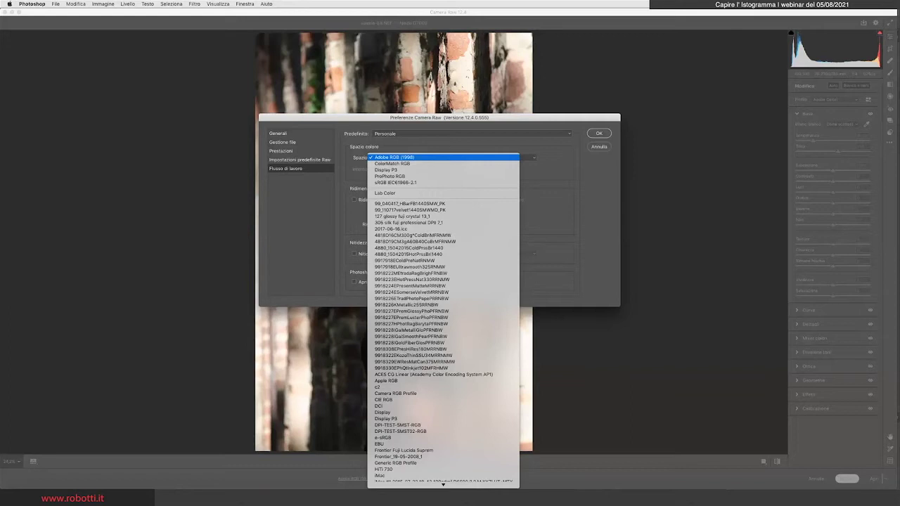
Step: Switch Spazio to sRGB IEC61966-2.1, then back to Adobe RGB (1998)
key("Down")
key("Down")
key("Down")
key("Down")
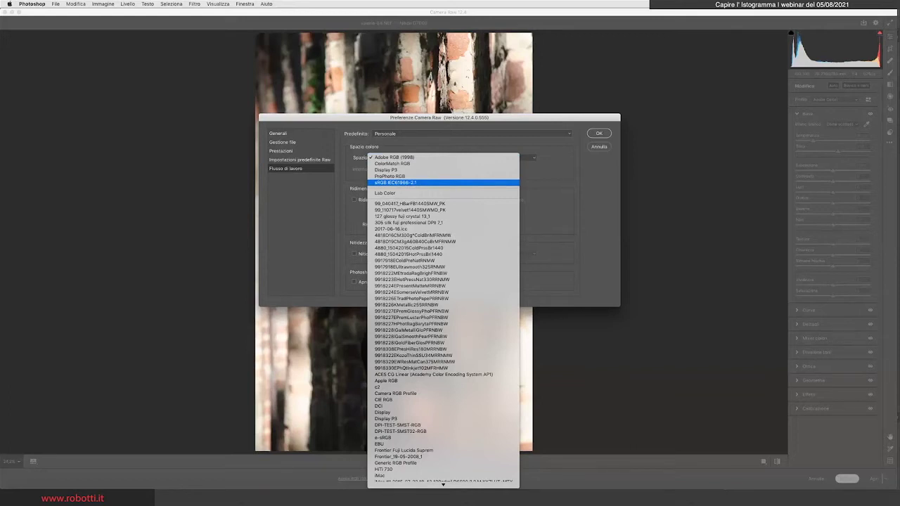
key("Return")
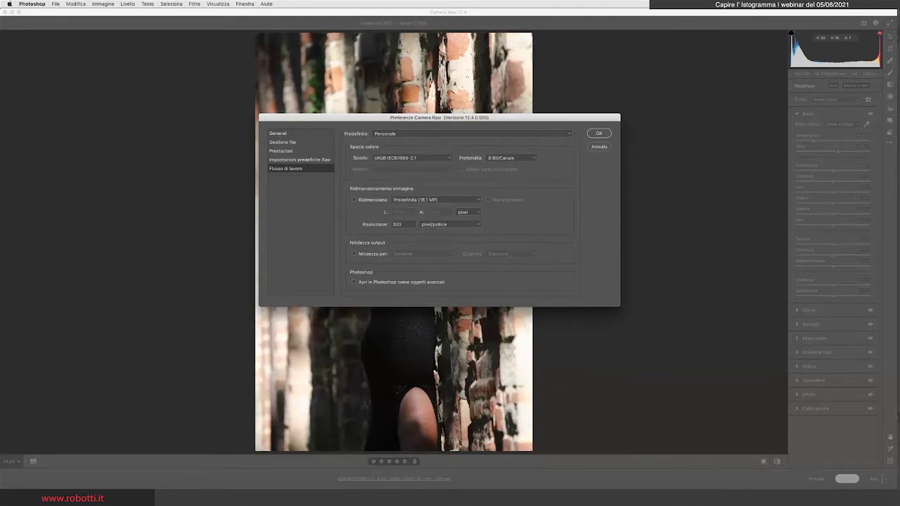
key("space")
key("a")
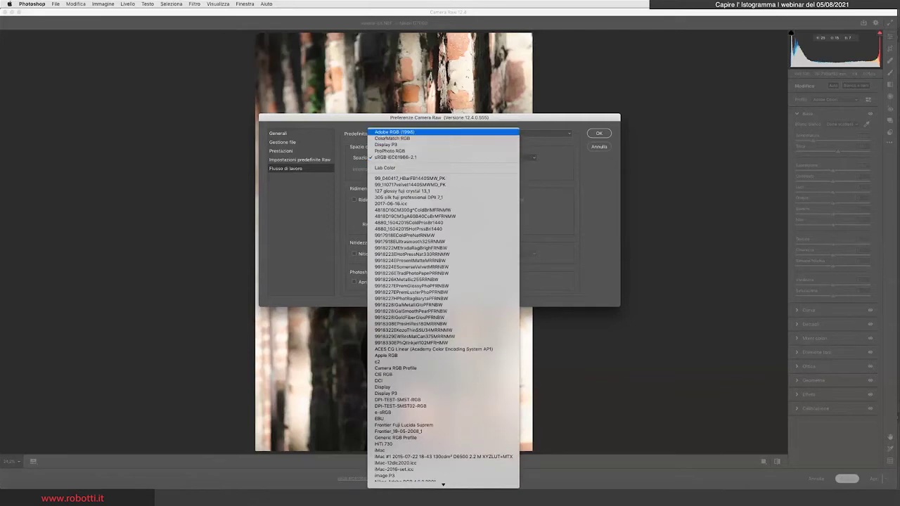
key("Return")
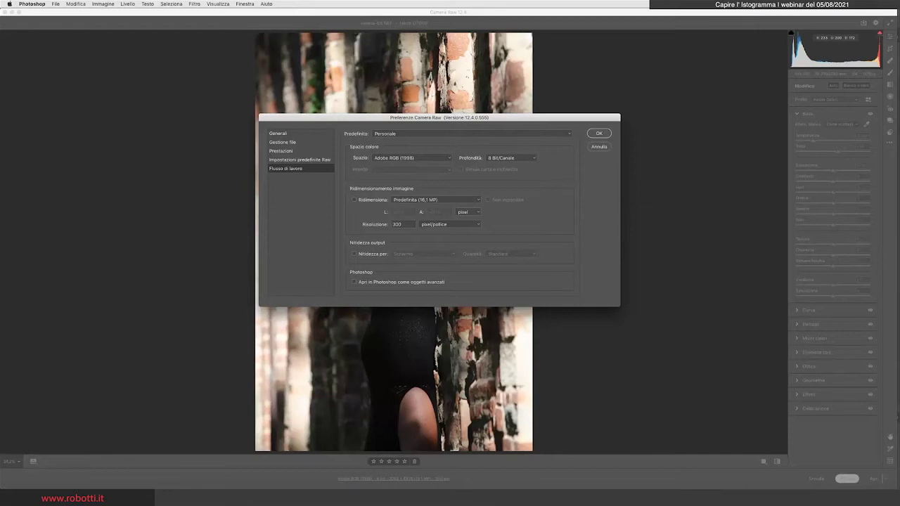
left_click(412, 157)
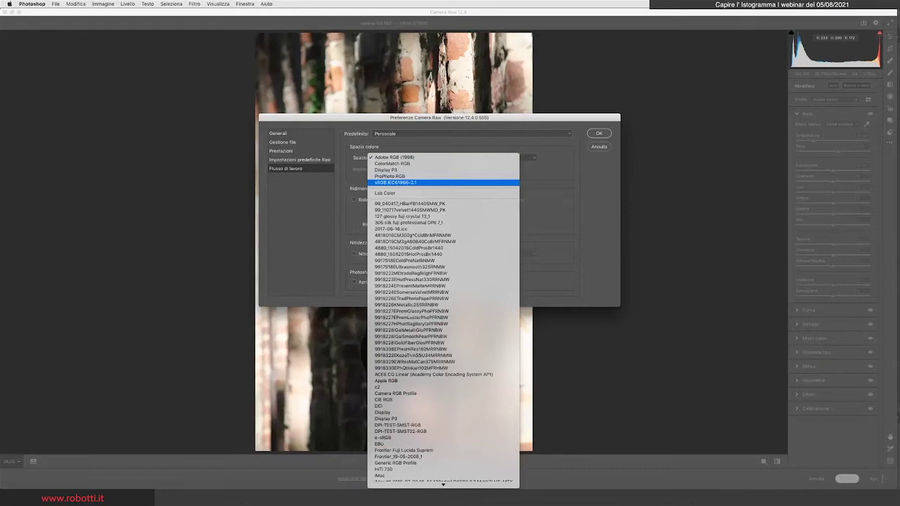
left_click(395, 182)
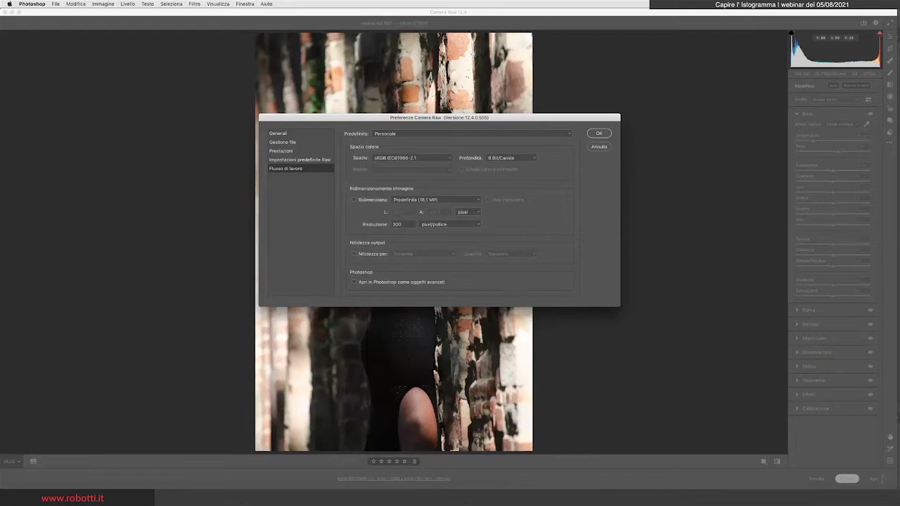
left_click(411, 158)
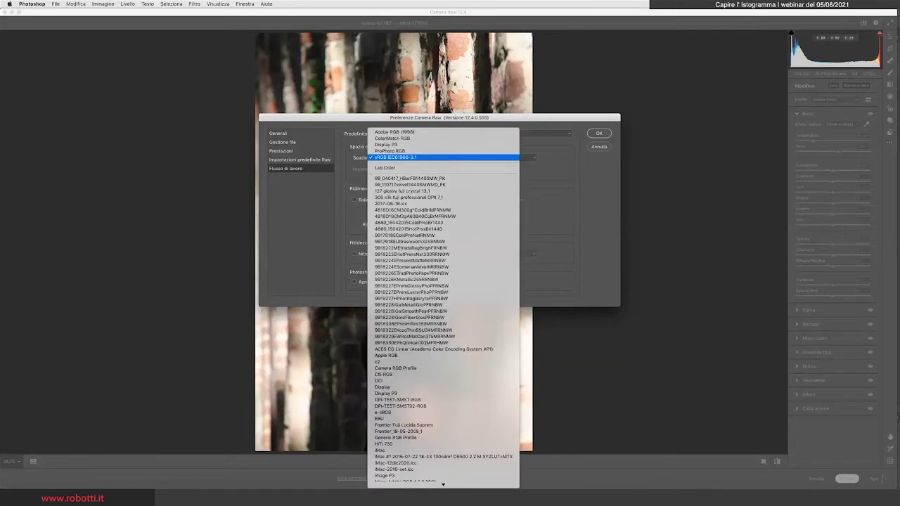
key("Up")
key("Up")
key("Up")
key("Up")
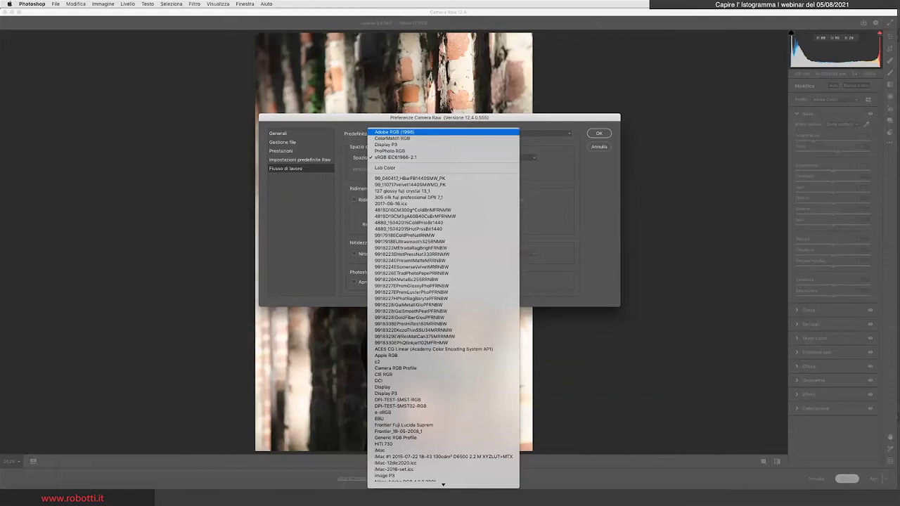
left_click(394, 132)
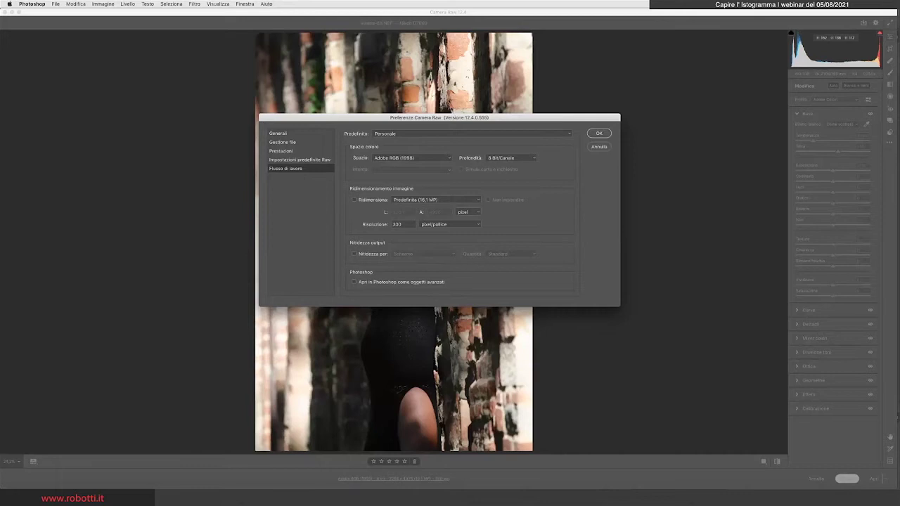
Step: Set Spazio to sRGB IEC61966-2.1 and reopen the profile list
left_click(411, 157)
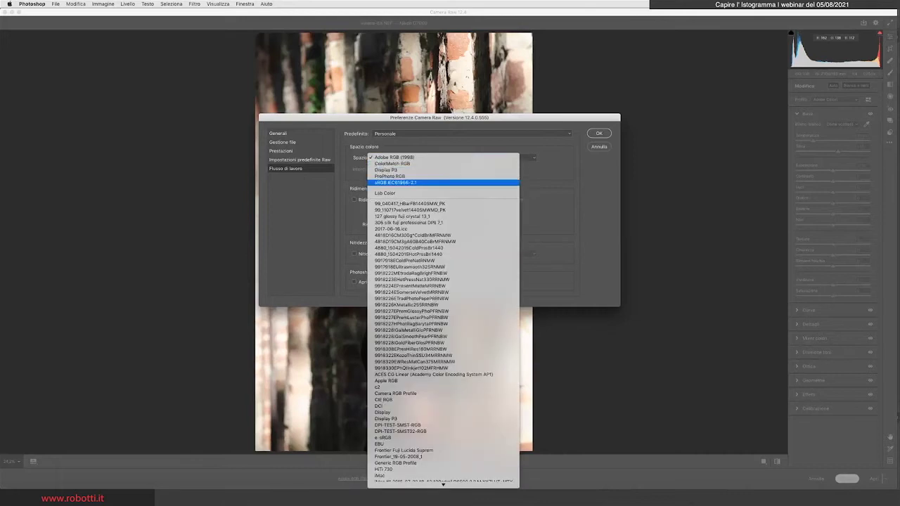
left_click(405, 183)
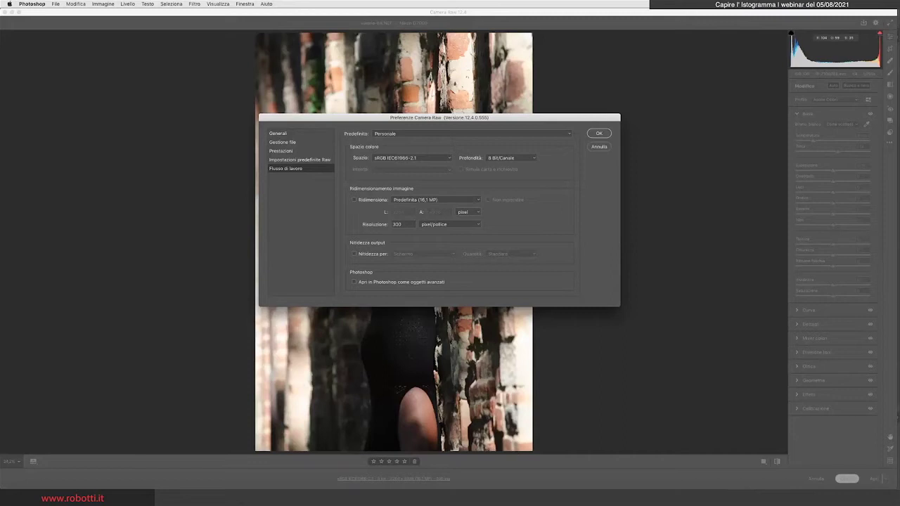
left_click(412, 158)
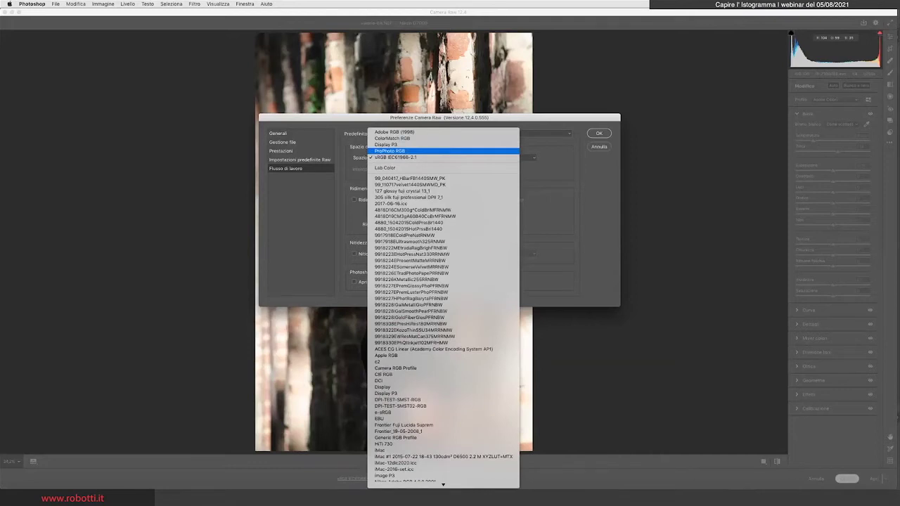
Step: Try ProPhoto RGB and sRGB IEC61966-2.1 in Spazio, settling on ProPhoto RGB
left_click(390, 151)
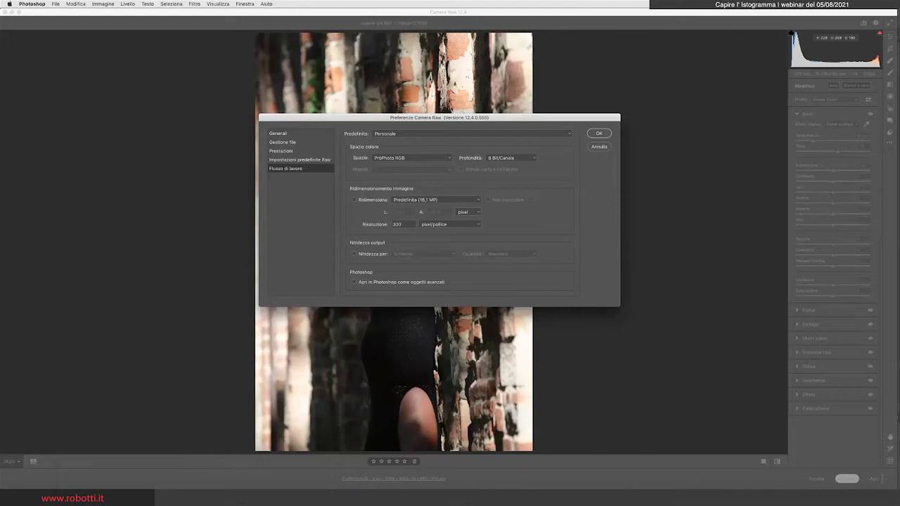
left_click(411, 158)
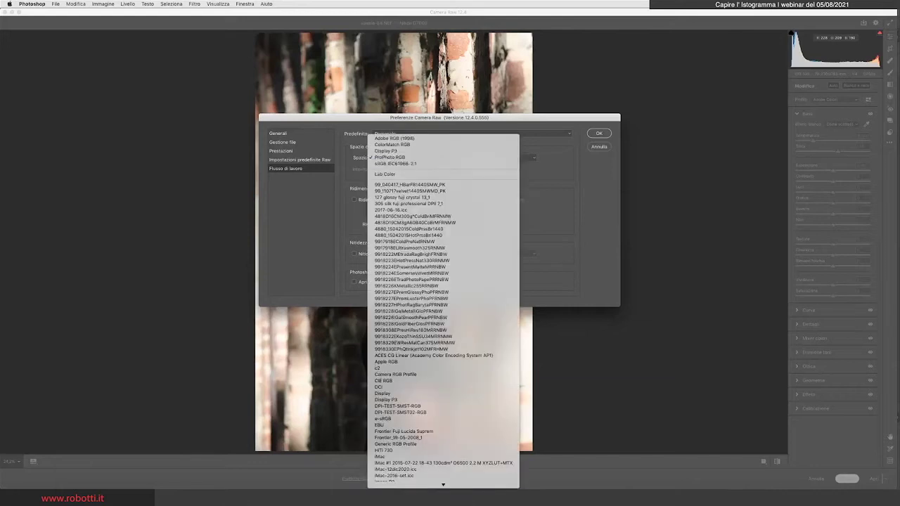
left_click(395, 163)
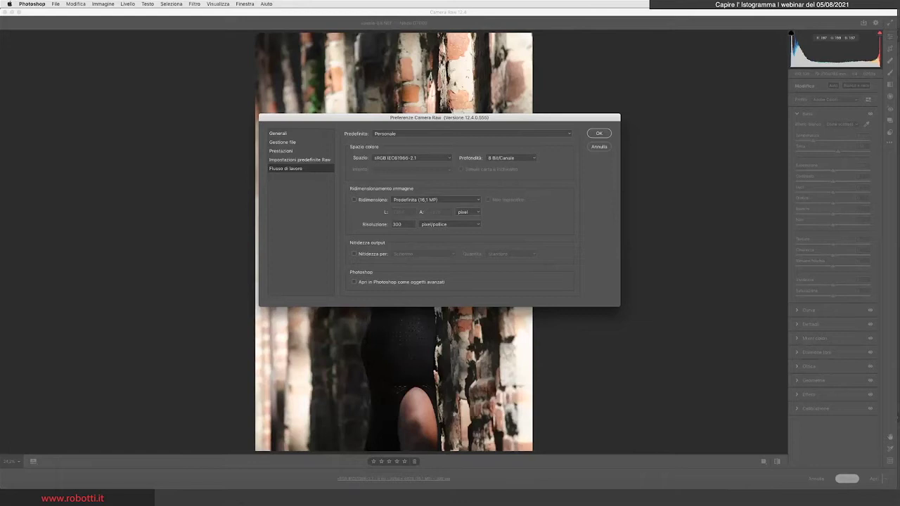
left_click(411, 158)
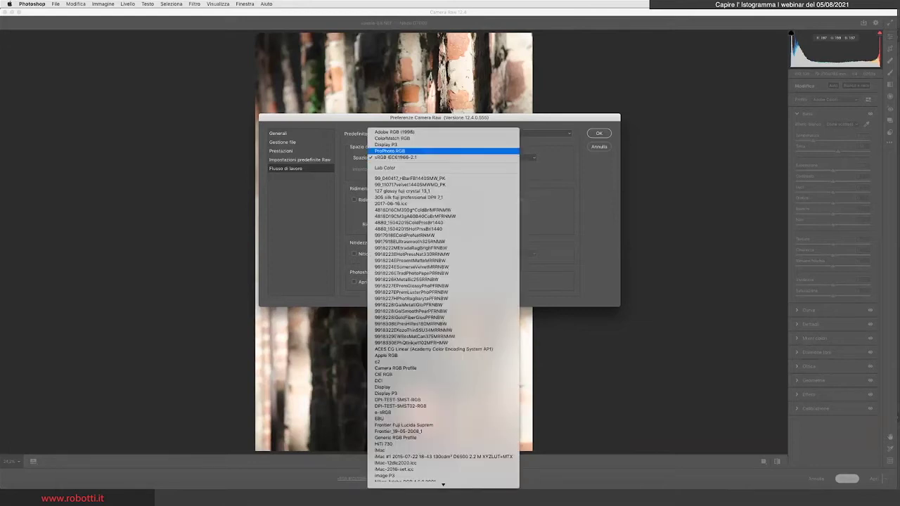
left_click(390, 150)
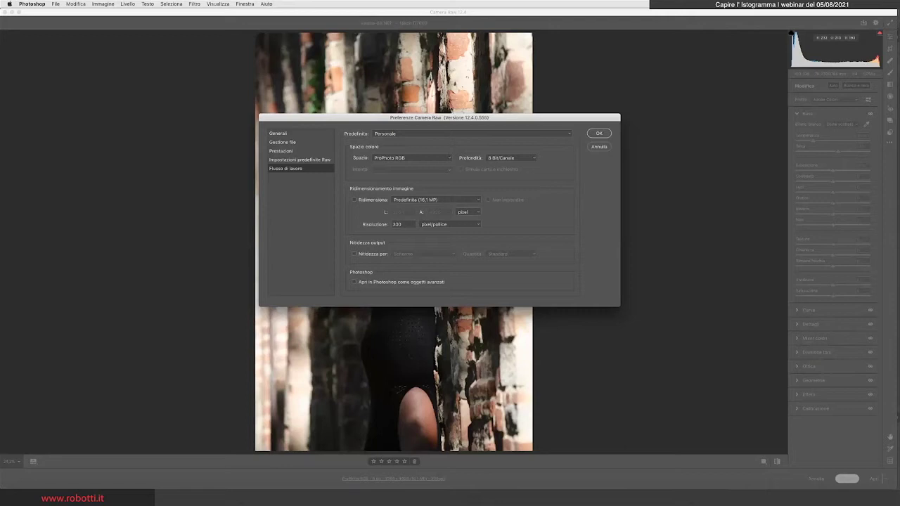
Step: Cycle Spazio through Adobe RGB (1998) and sRGB, finally choosing Adobe RGB (1998)
left_click(412, 158)
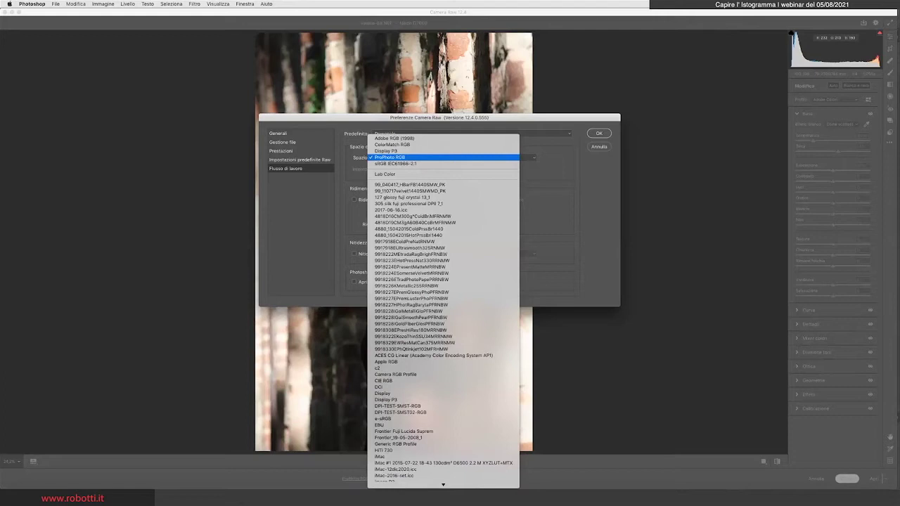
left_click(394, 138)
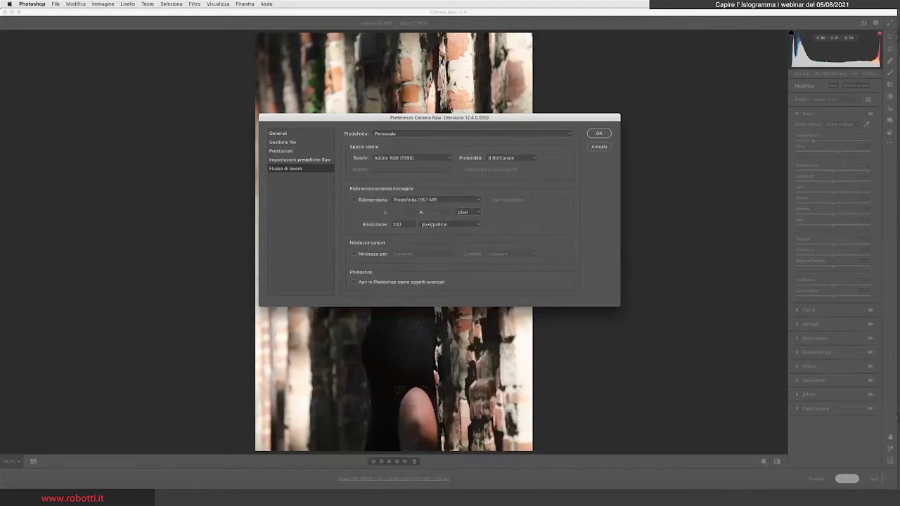
left_click(412, 157)
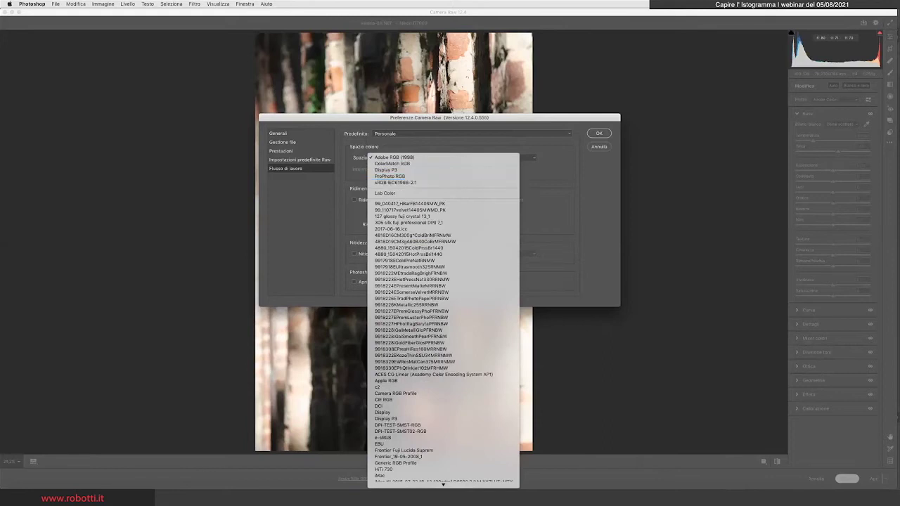
left_click(396, 182)
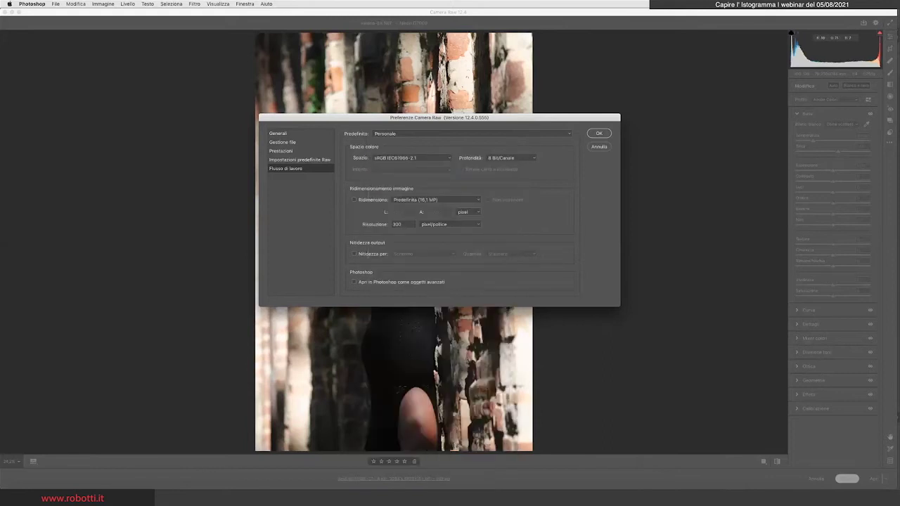
left_click(411, 157)
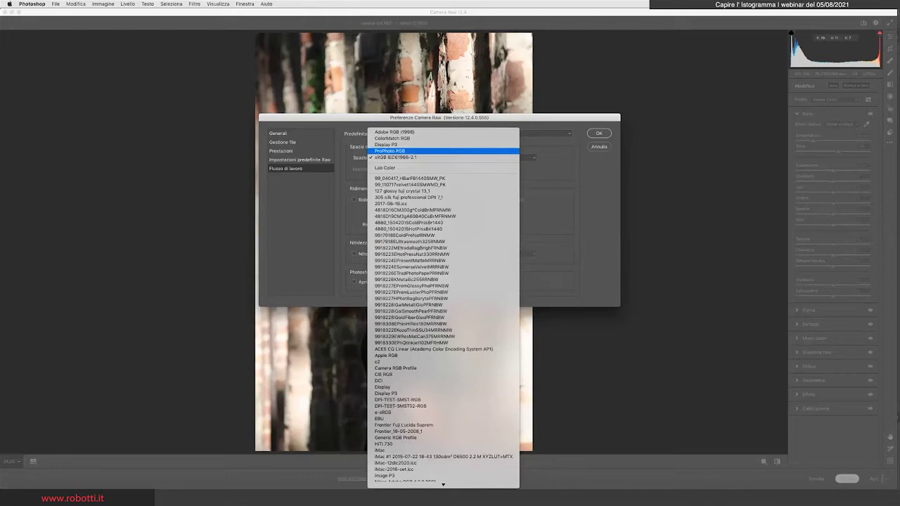
key("Return")
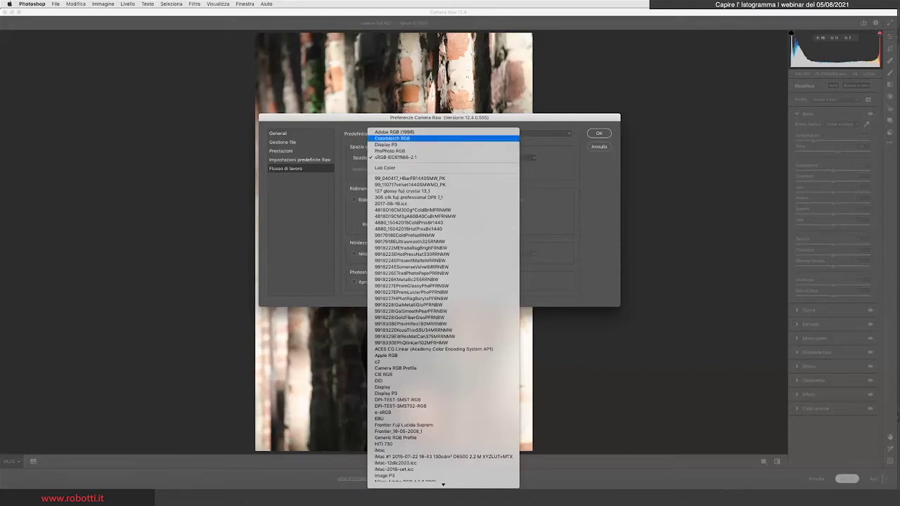
left_click(393, 131)
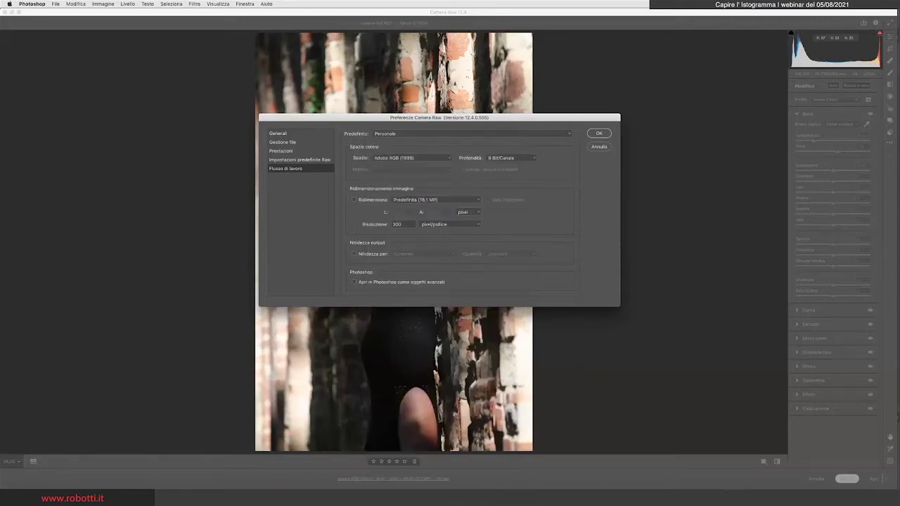
Step: Expand the Spazio profile list again, with Adobe RGB (1998) still selected
left_click(412, 157)
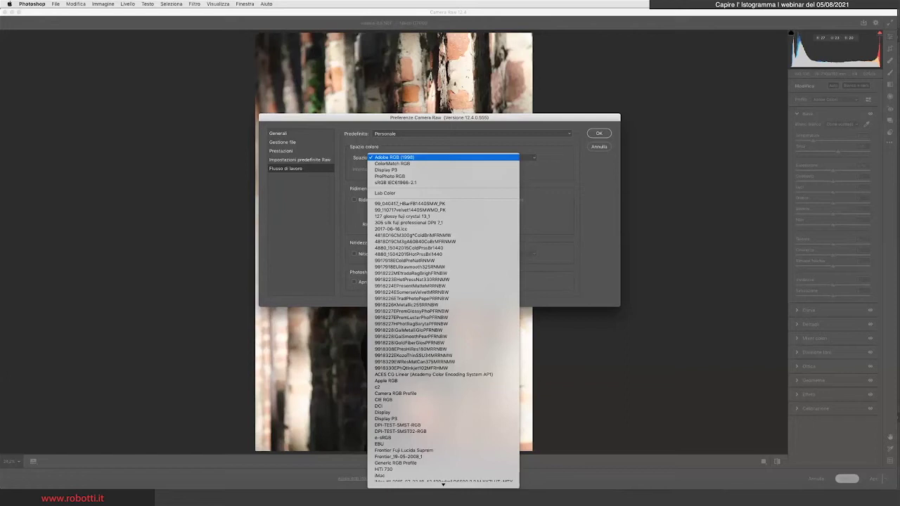
Step: Keep Adobe RGB (1998) and toggle Profondità between 16 and 8 Bit/Canale
key("Return")
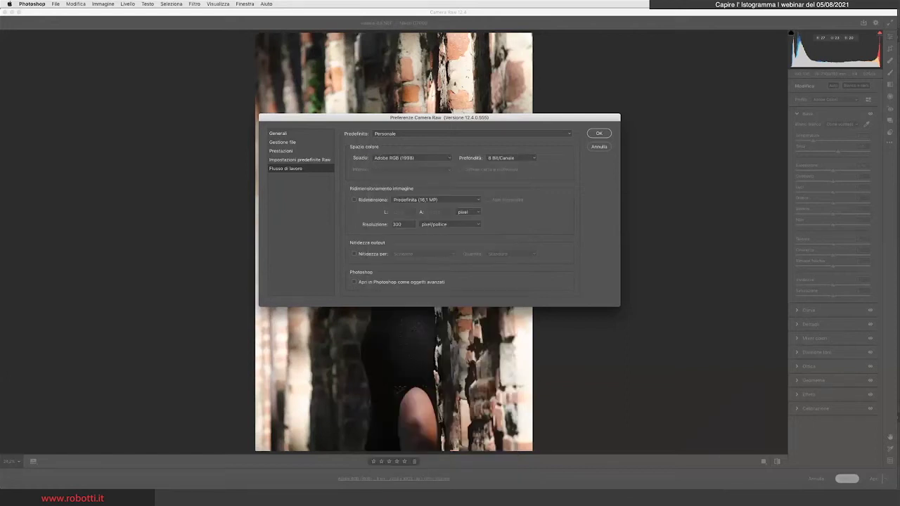
key("space")
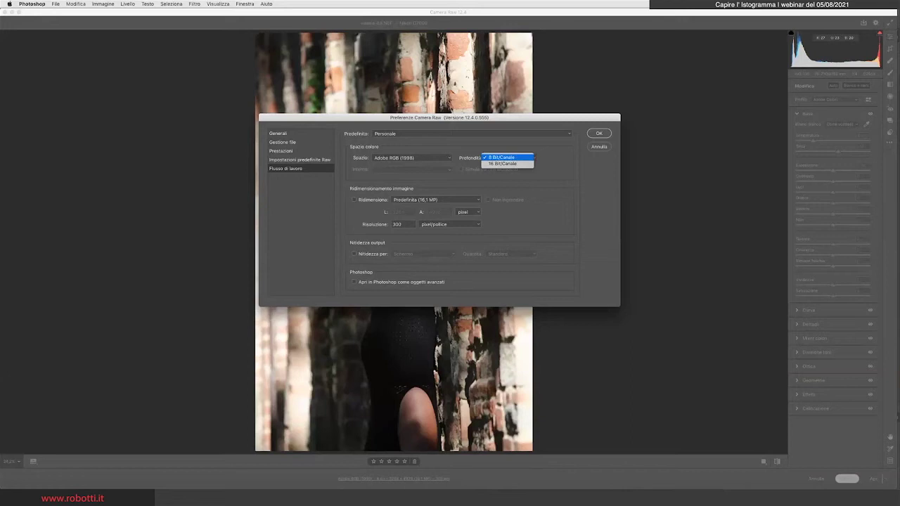
key("Down")
key("Return")
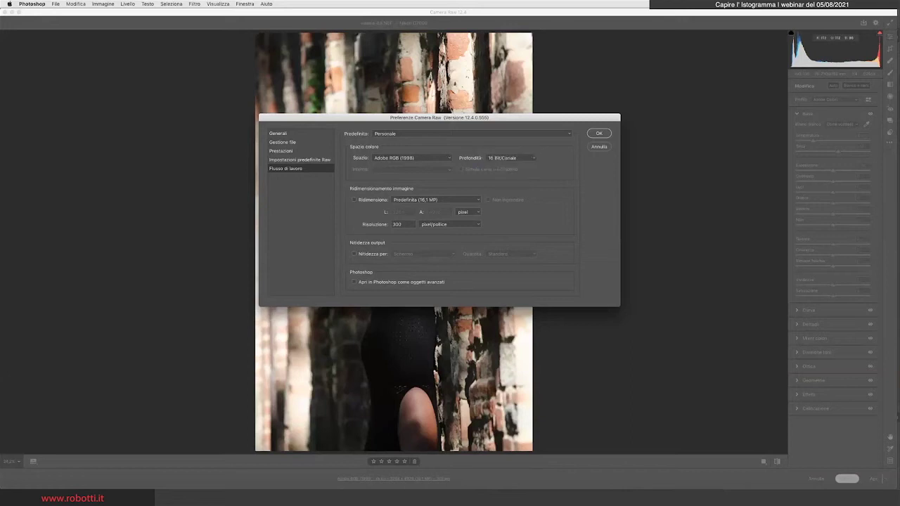
key("space")
key("Up")
key("Return")
Step: Set Profondità to 16 Bit/Canale and accept the workflow preferences
key("space")
key("Down")
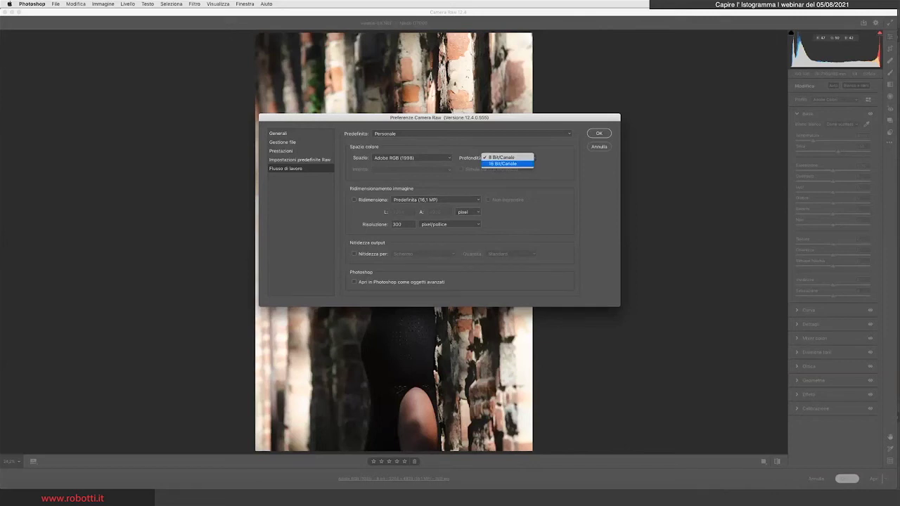
key("Return")
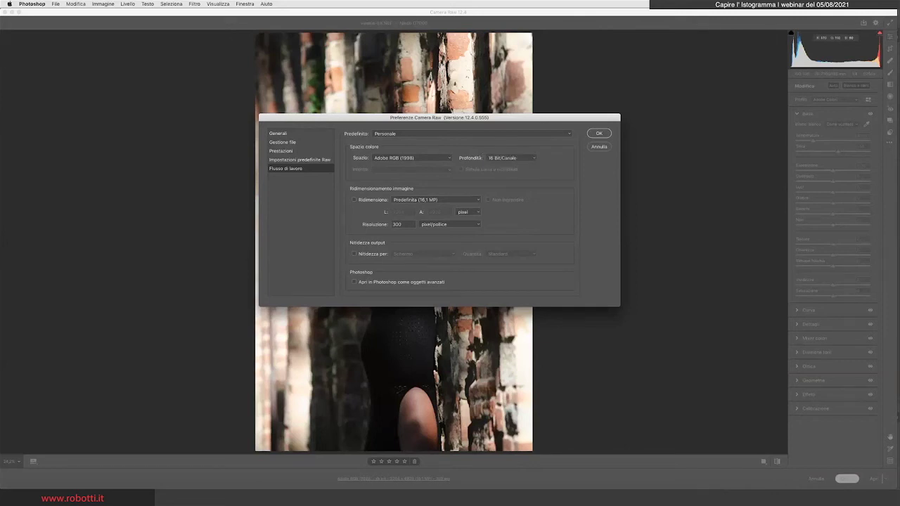
key("space")
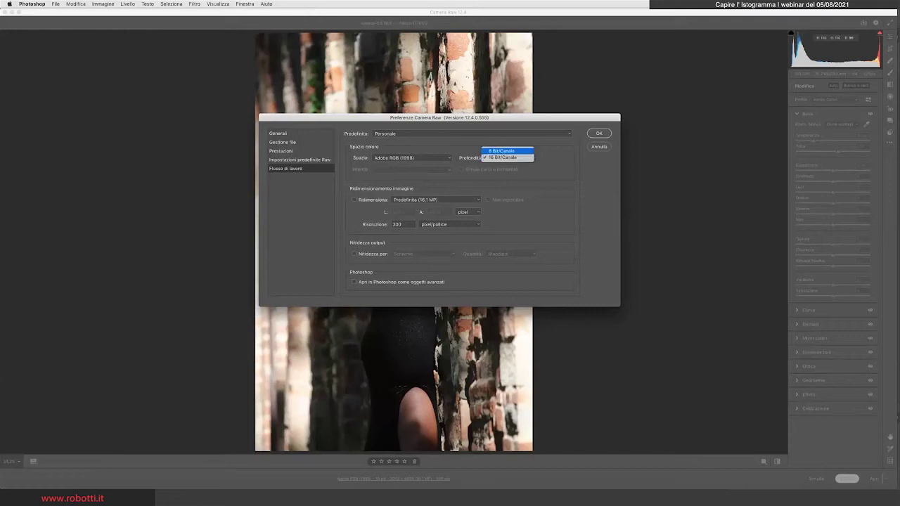
left_click(502, 151)
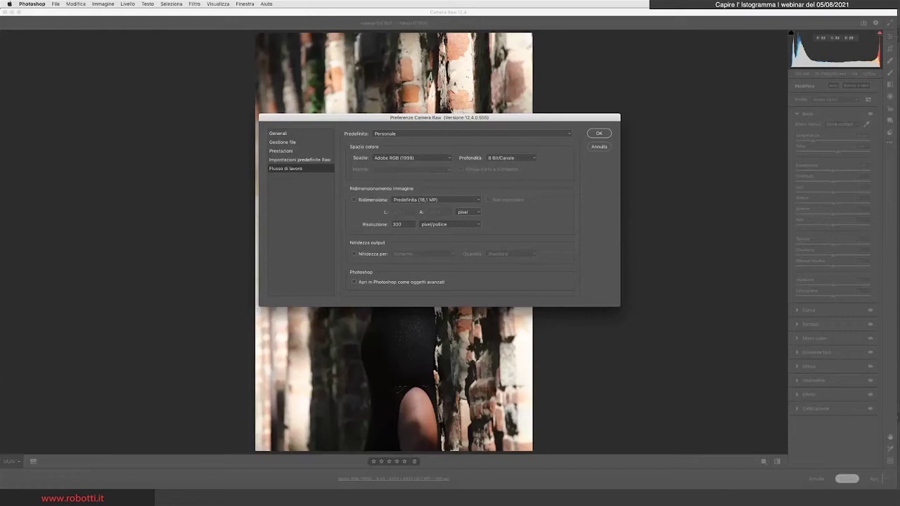
left_click(511, 158)
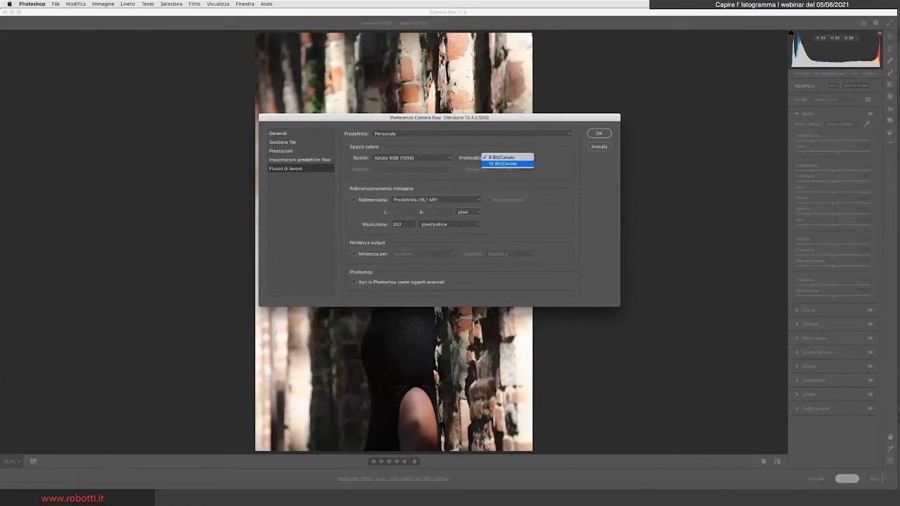
left_click(507, 163)
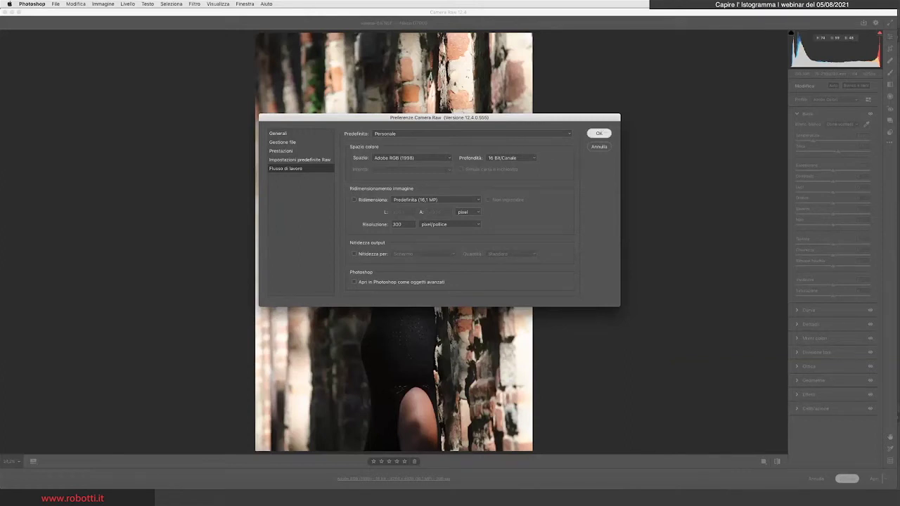
key("Return")
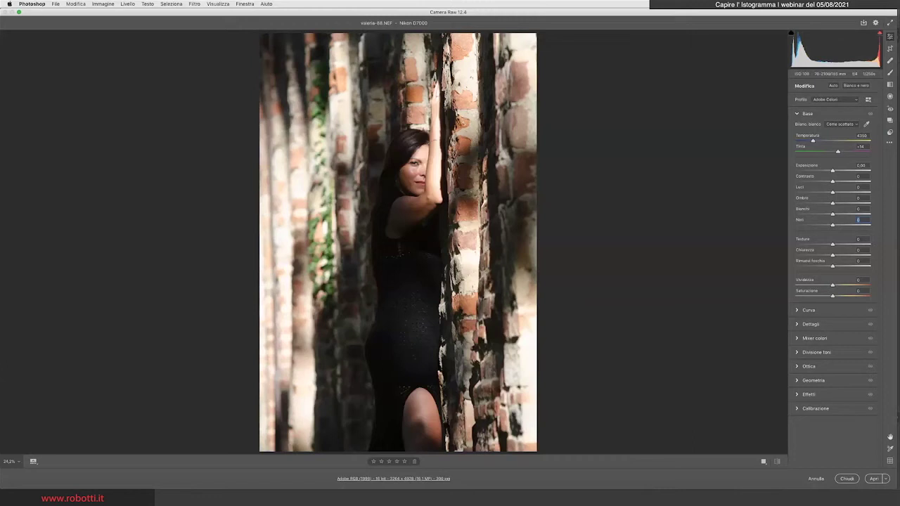
type("-100")
key("Return")
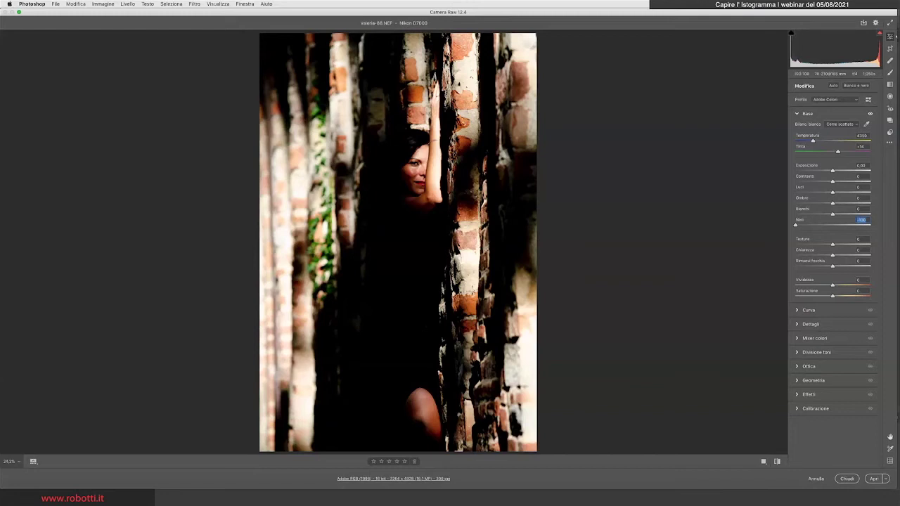
type("0")
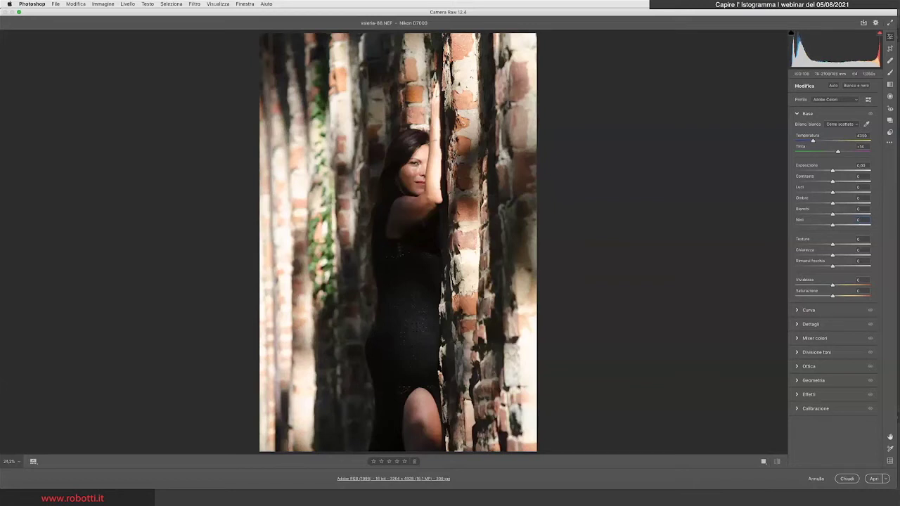
key("ctrl+z")
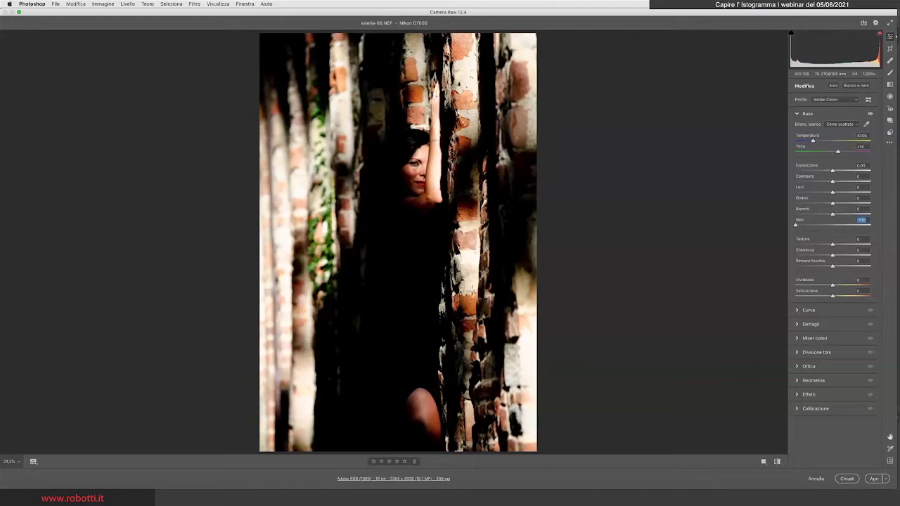
key("ctrl+z")
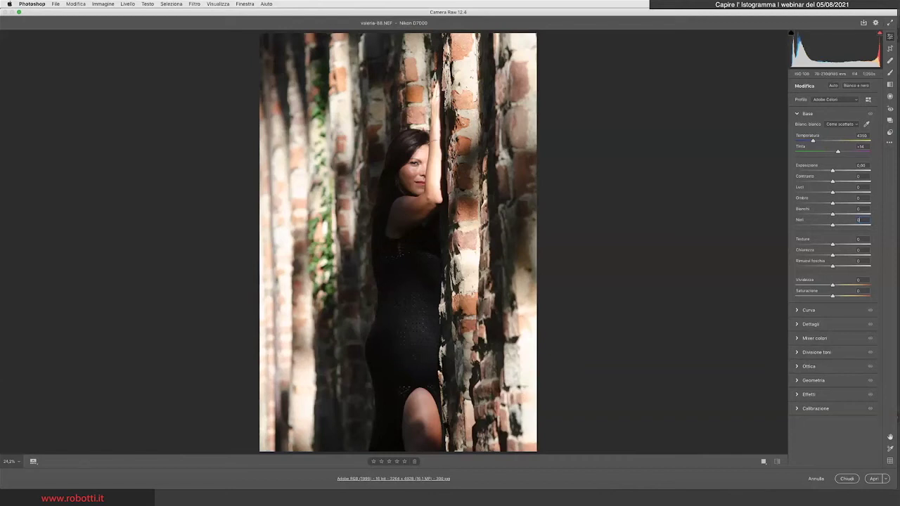
type("-100")
key("Return")
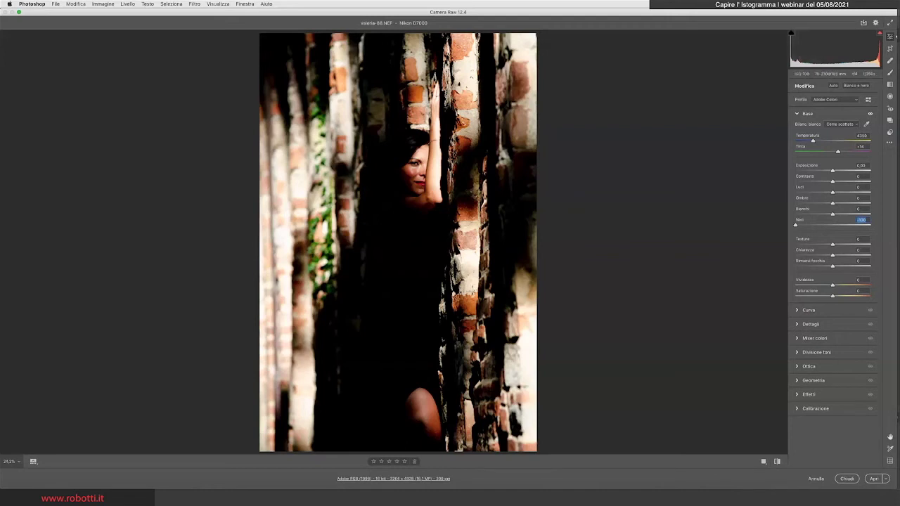
type("0")
key("Return")
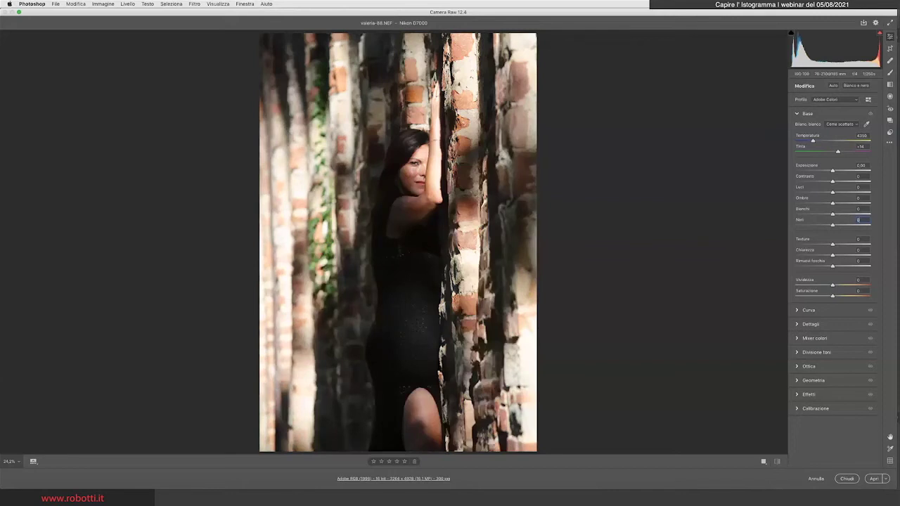
type("100")
key("Return")
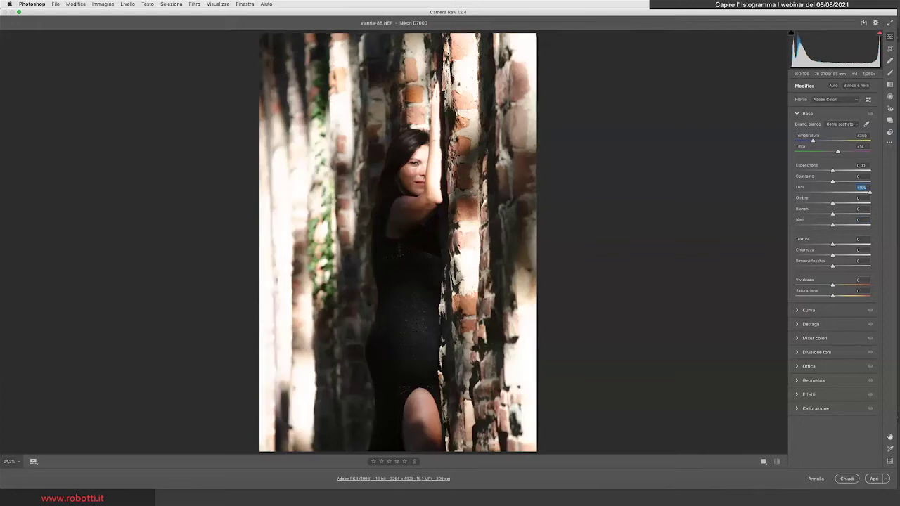
key("backslash")
type("0")
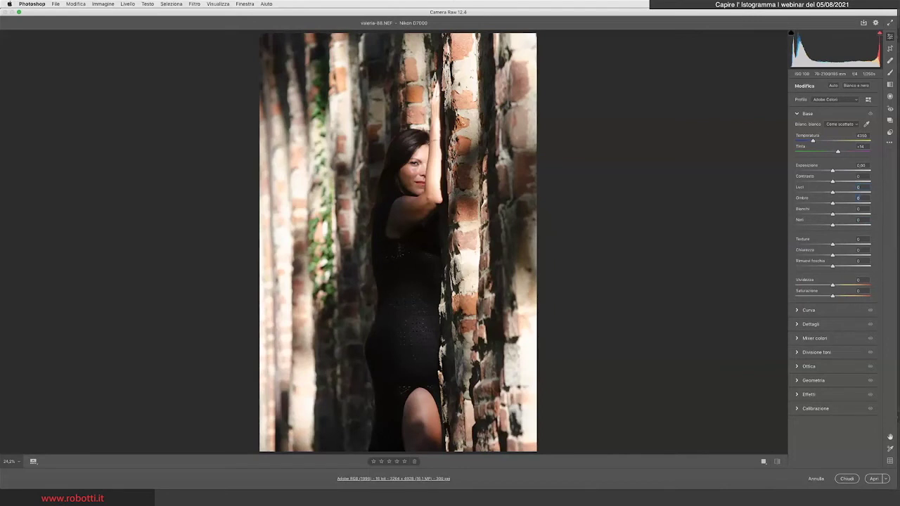
type("-100")
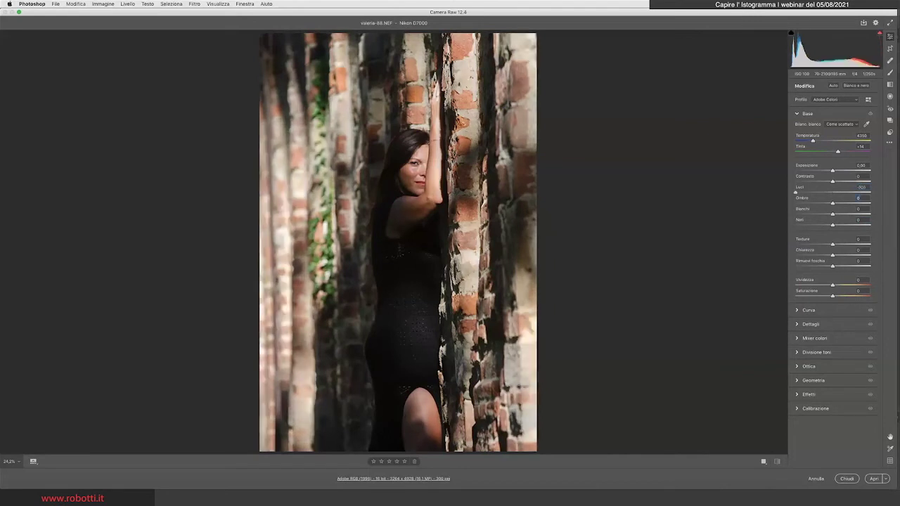
left_click(860, 187)
type("0")
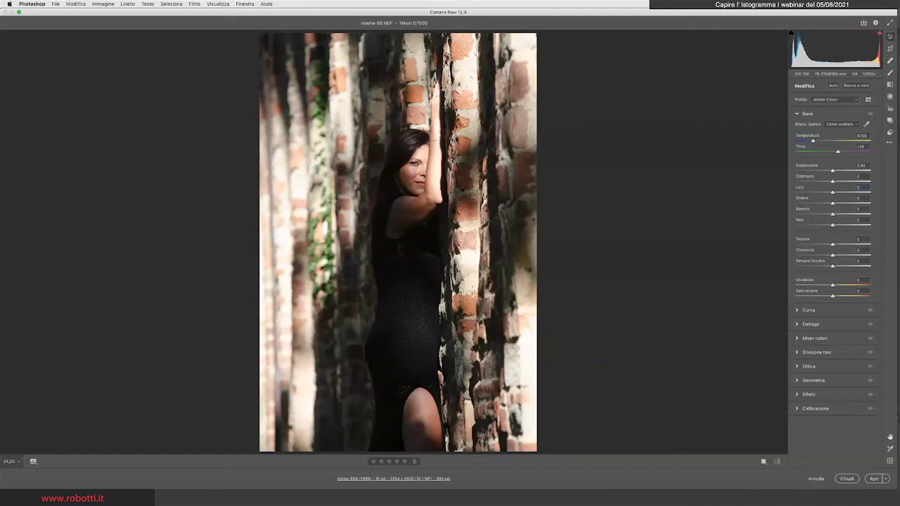
Step: Turn on the highlight clipping warning (O) to flag clipped spots in red
key("o")
left_click(341, 297)
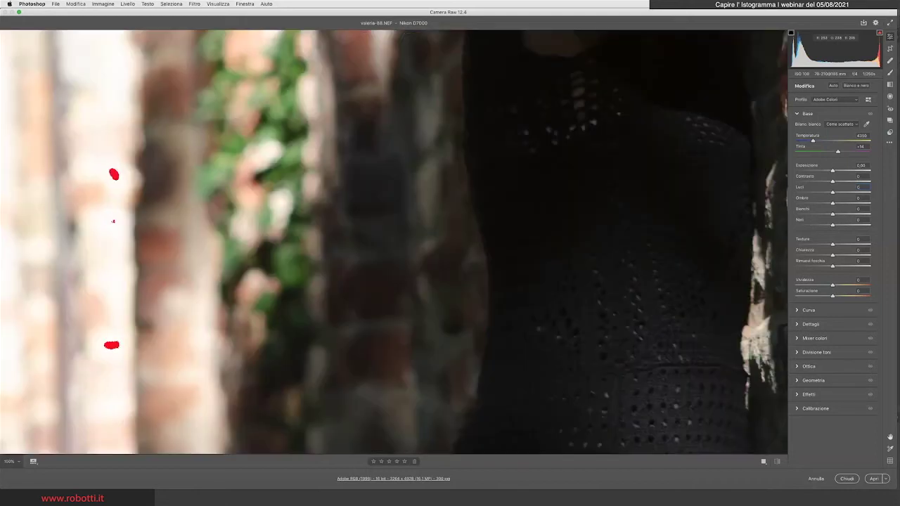
key("ctrl+0")
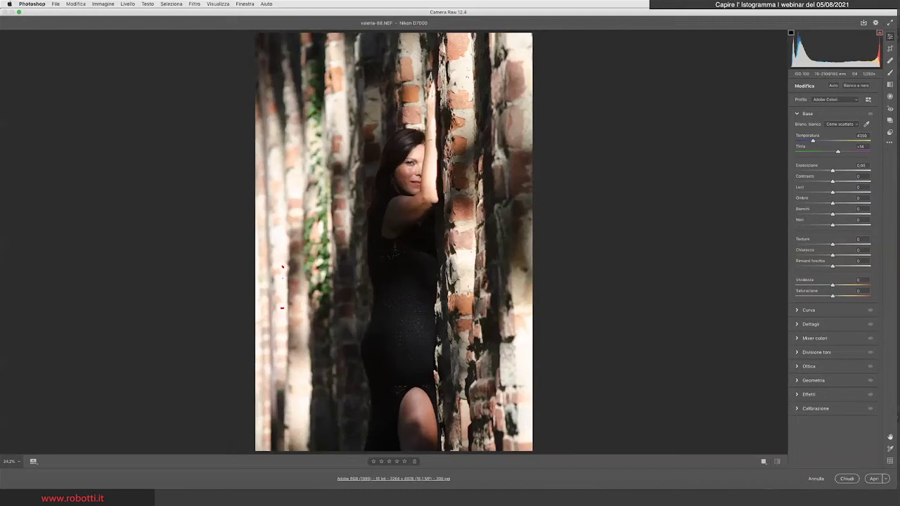
Step: Raise Luci (Highlights) to +100 and select its value field
left_click_drag(833, 192, 870, 192)
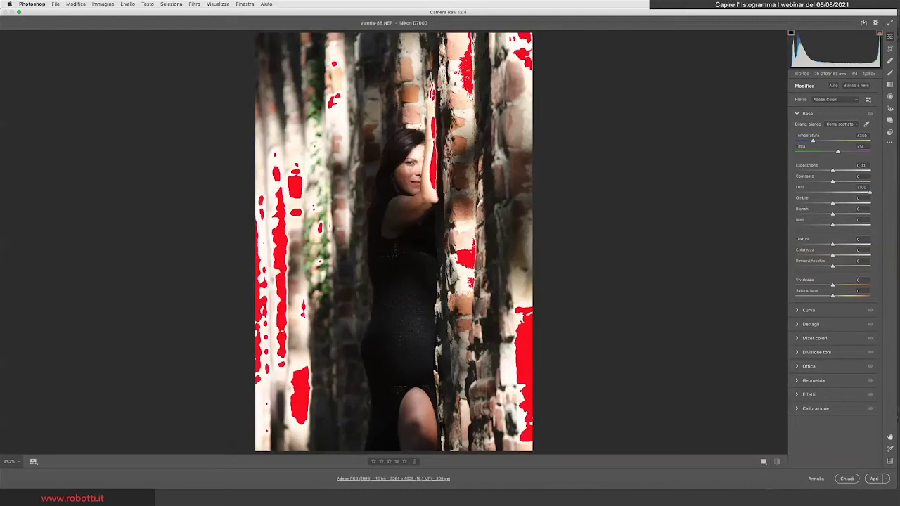
left_click(862, 187)
Step: Try Highlights (Luci) at -100, then return it to 0
type("-100")
key("Return")
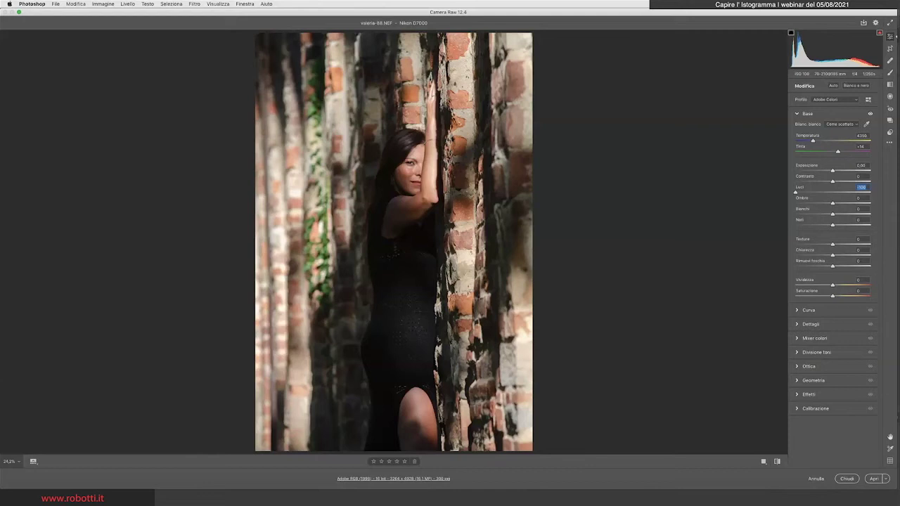
type("0")
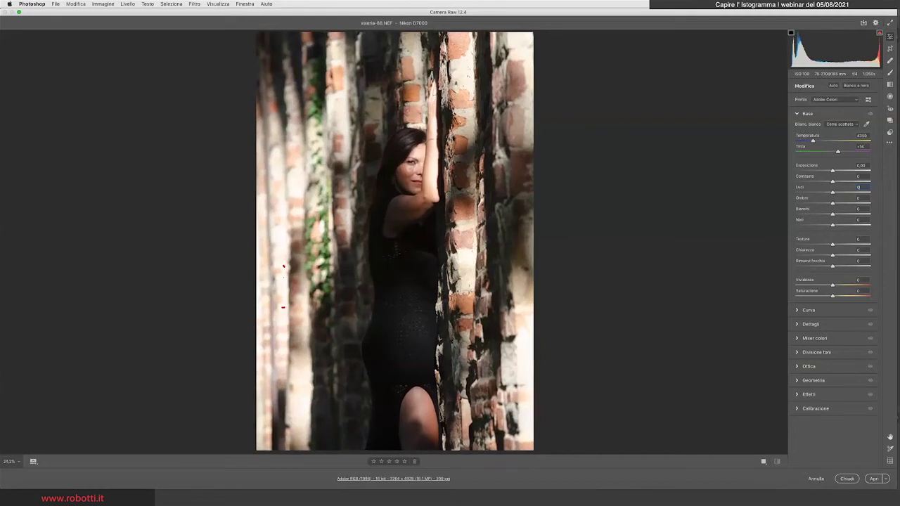
Step: Set Blacks (Neri) to -100 to show blue shadow clipping on the dress and pillars
key("Tab")
key("Tab")
key("Tab")
type("-100")
key("Return")
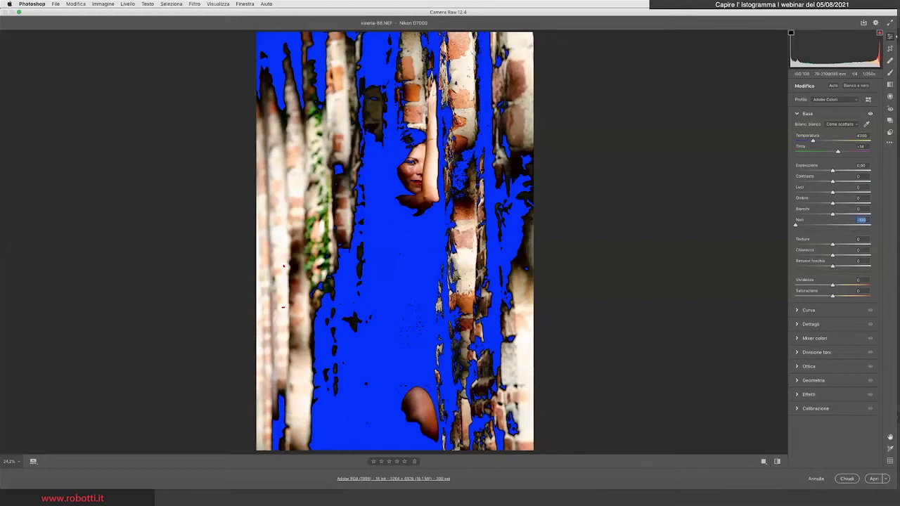
Step: Reset Blacks (Neri) from -100 to 0, clearing the blue shadow clipping
type("0")
key("Return")
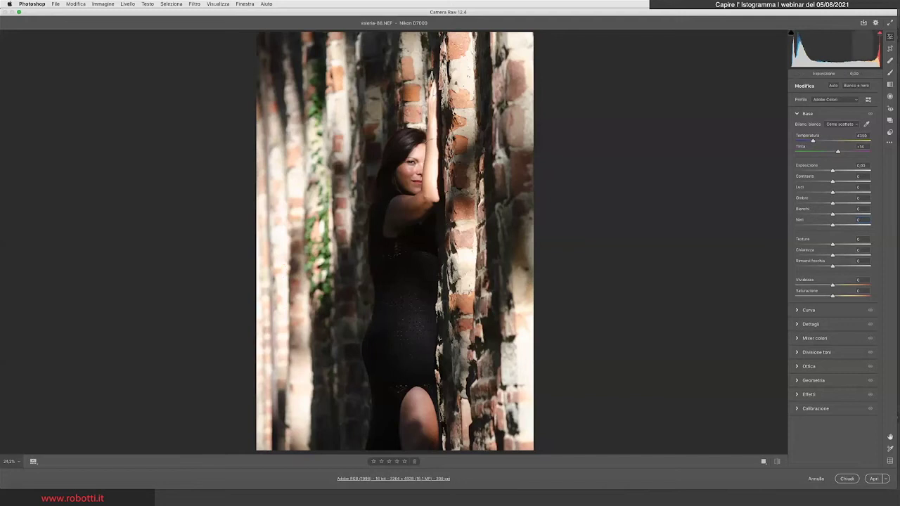
Step: Zoom the portrait to 100% and pan onto the woman's face and adjacent brick pillar
key("super+alt+0")
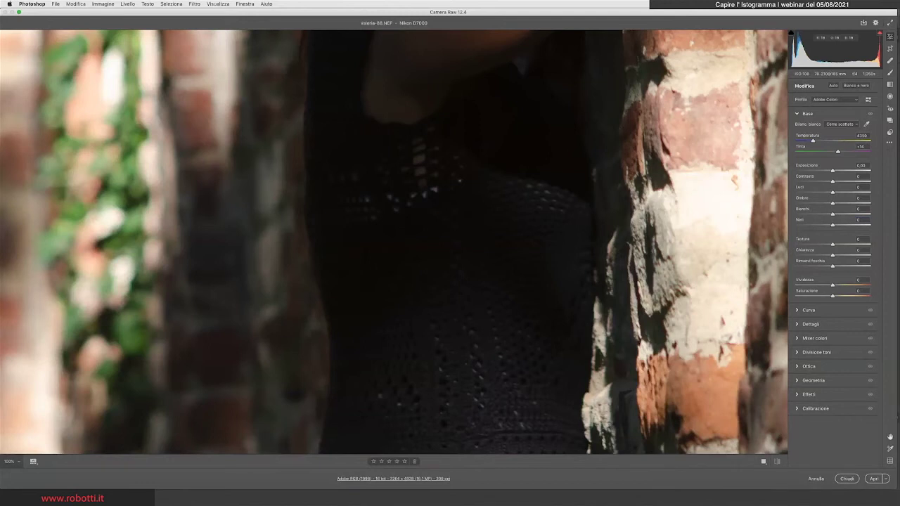
key("super+0")
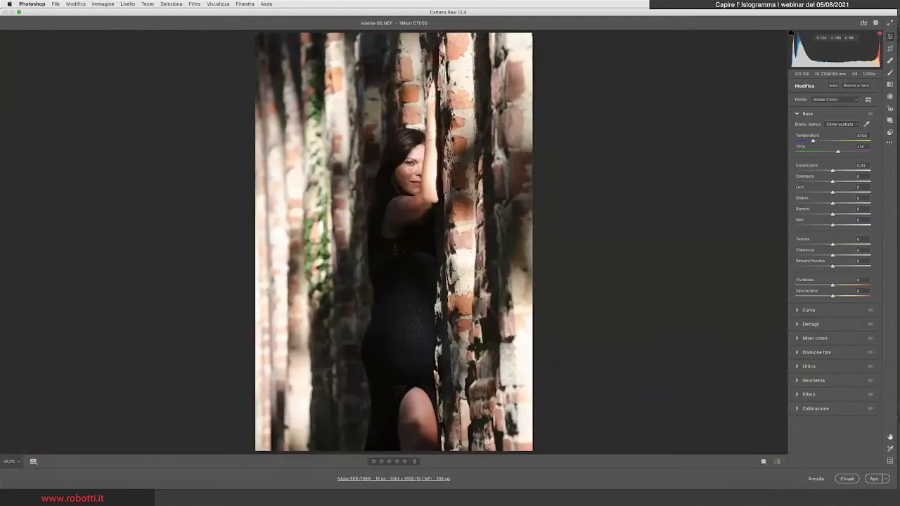
key("super+alt+0")
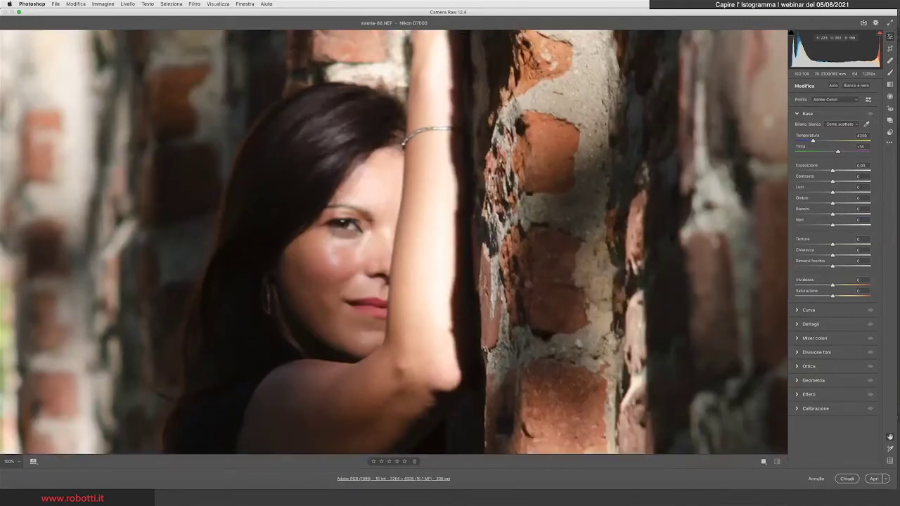
scroll(394, 242, "up", 3)
scroll(394, 242, "up", 5)
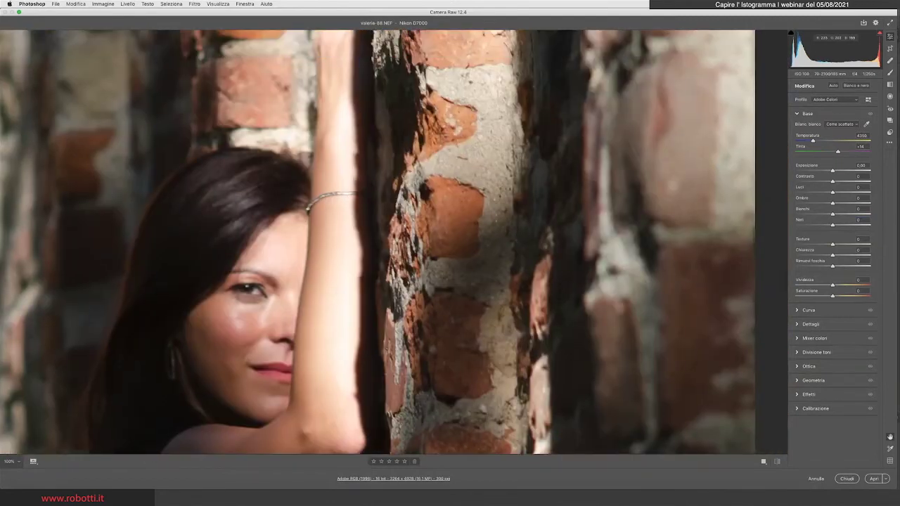
scroll(394, 242, "down", 2)
scroll(394, 242, "left", 2)
scroll(394, 242, "down", 2)
scroll(394, 242, "left", 2)
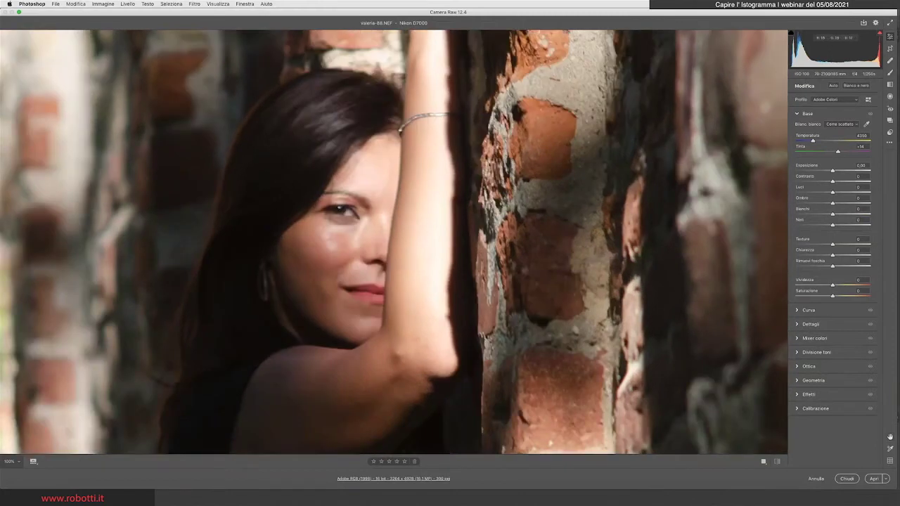
scroll(394, 242, "down", 1)
scroll(394, 242, "down", 3)
scroll(394, 242, "left", 2)
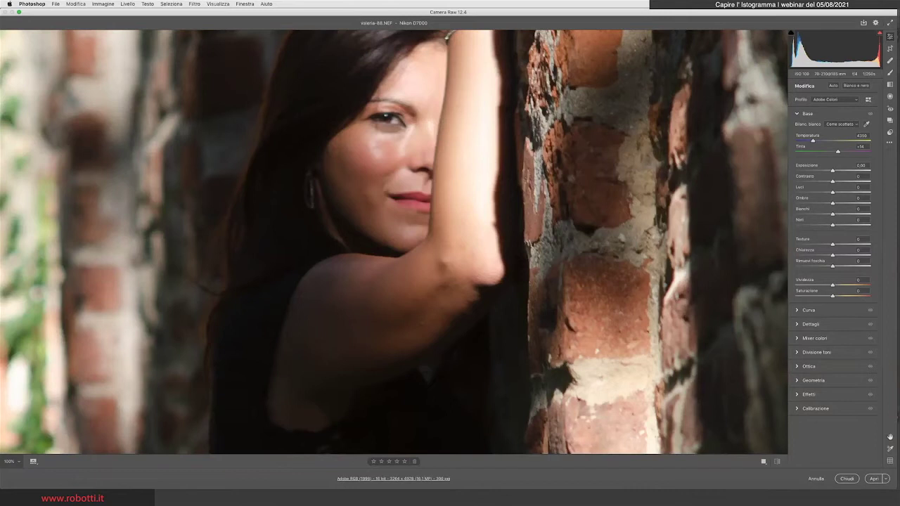
left_click(861, 219)
type("-100")
key("Return")
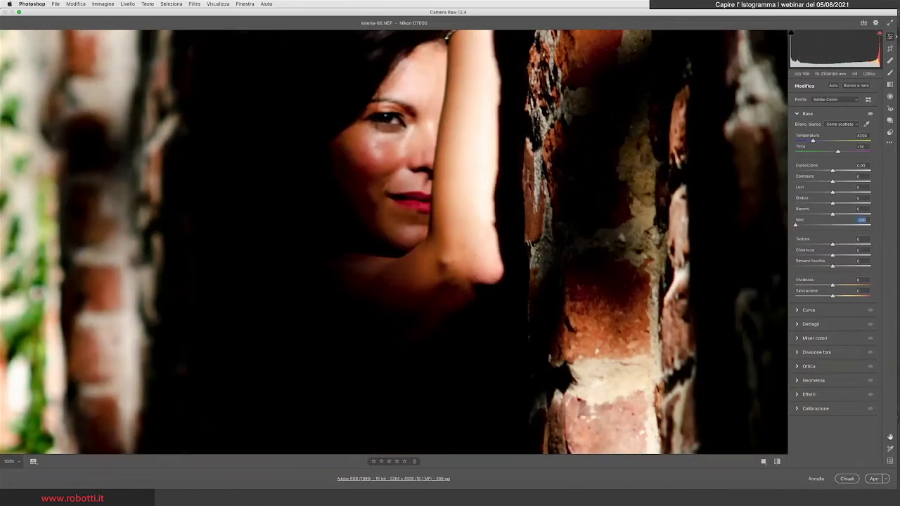
left_click(791, 33)
left_click(791, 33)
type("0")
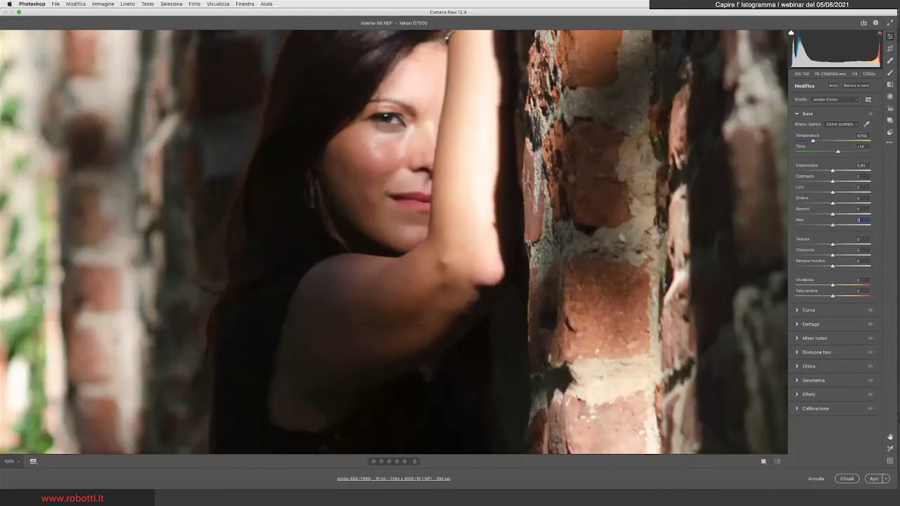
type("-38")
Step: Apply Blacks -38 with the shadow clipping warning on, then raise Blacks to -24 until clipping disappears
key("Return")
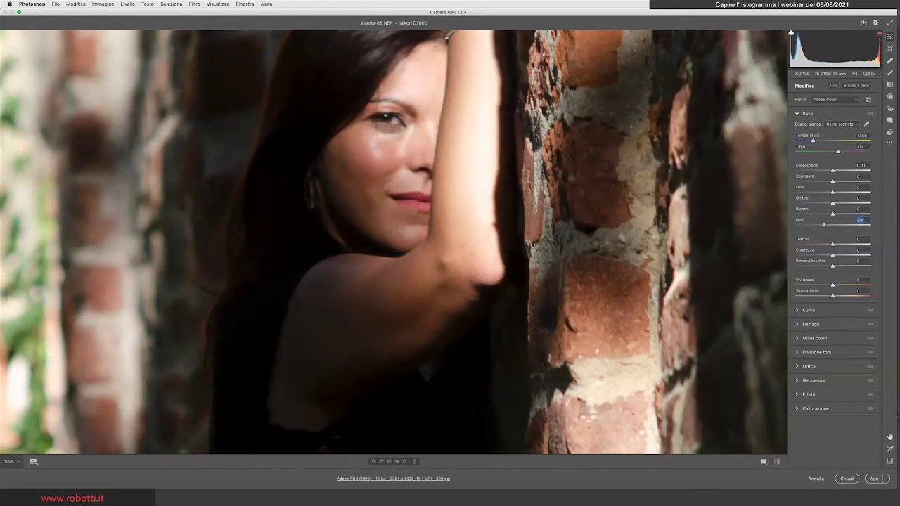
key("u")
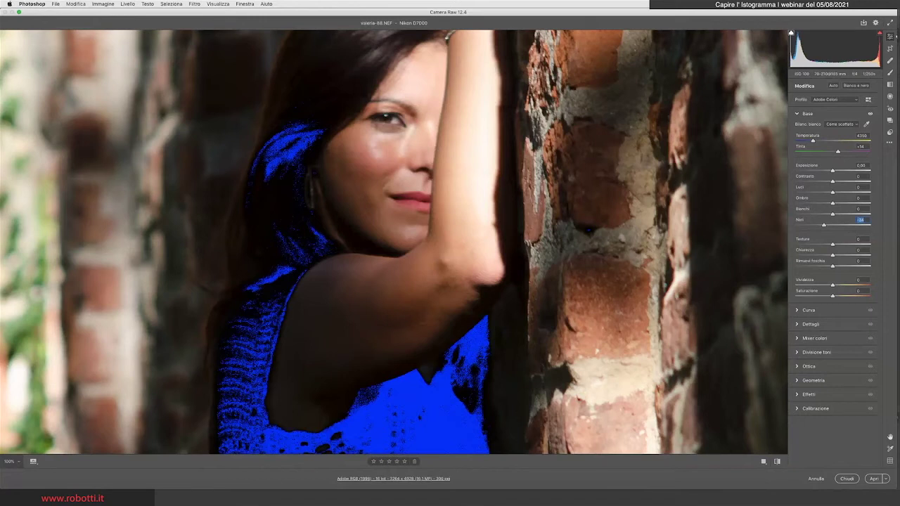
key("Down")
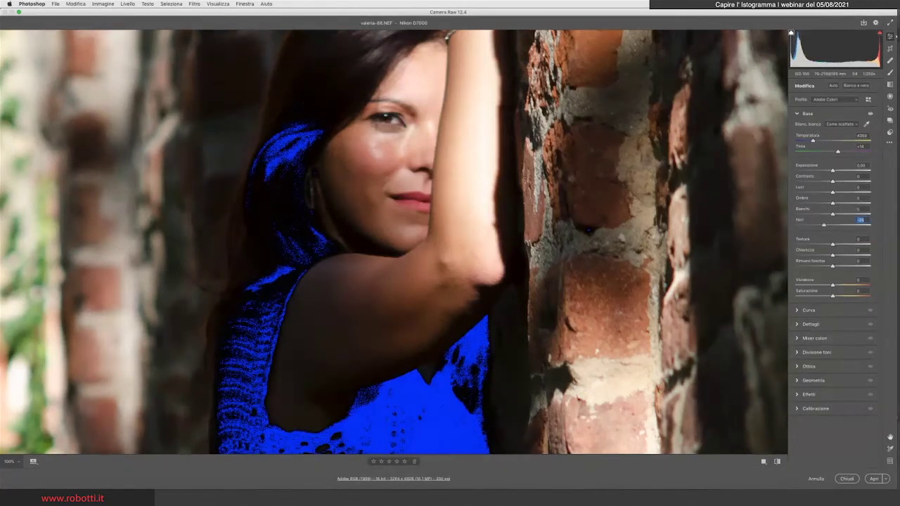
key("Up")
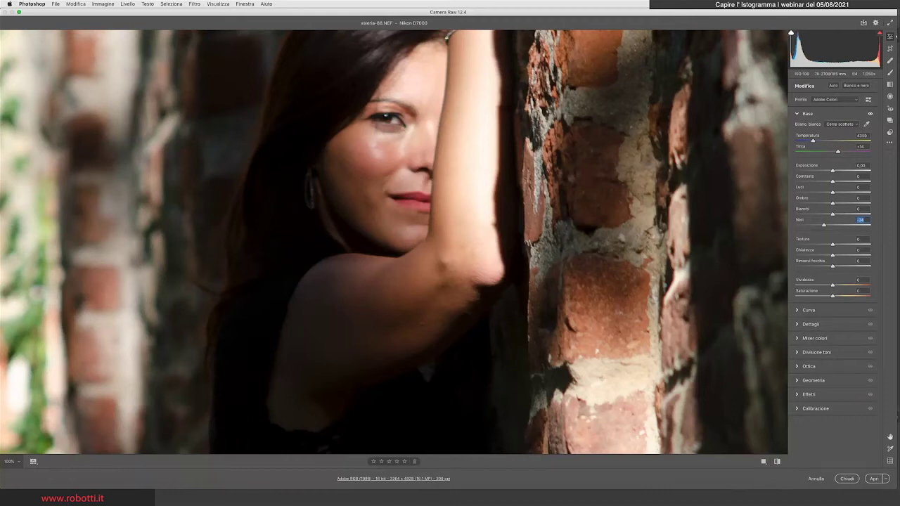
Step: Try Exposure around +0.50 with arrow-key nudges, then reset it to 0
left_click(861, 165)
key("shift+Up")
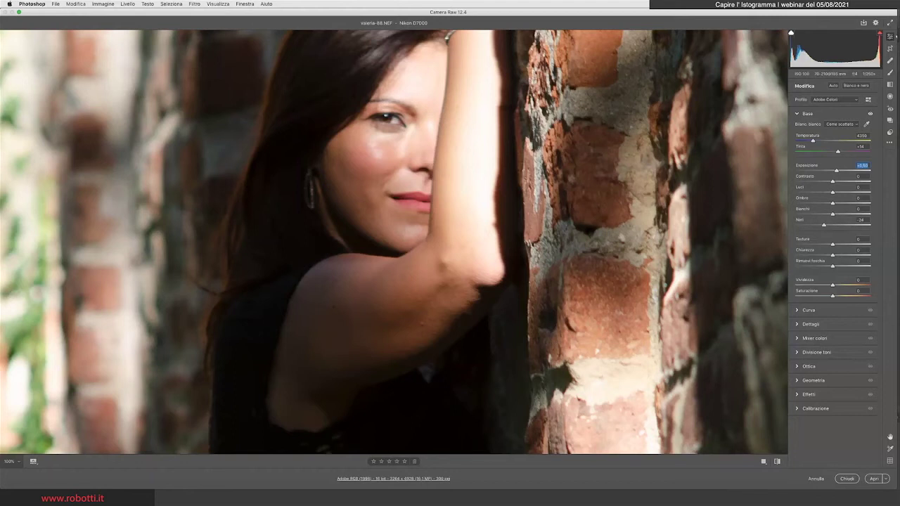
key("Up")
key("Up")
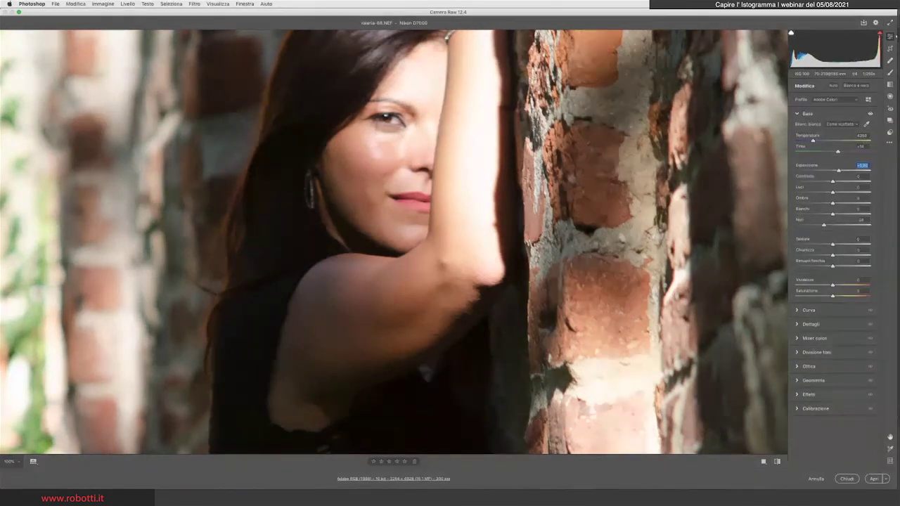
key("Down")
key("Down")
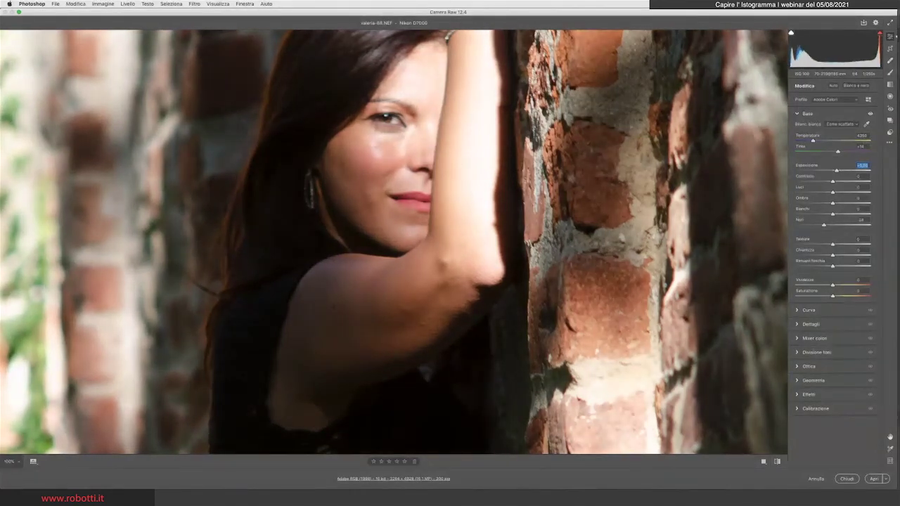
key("Up")
key("Up")
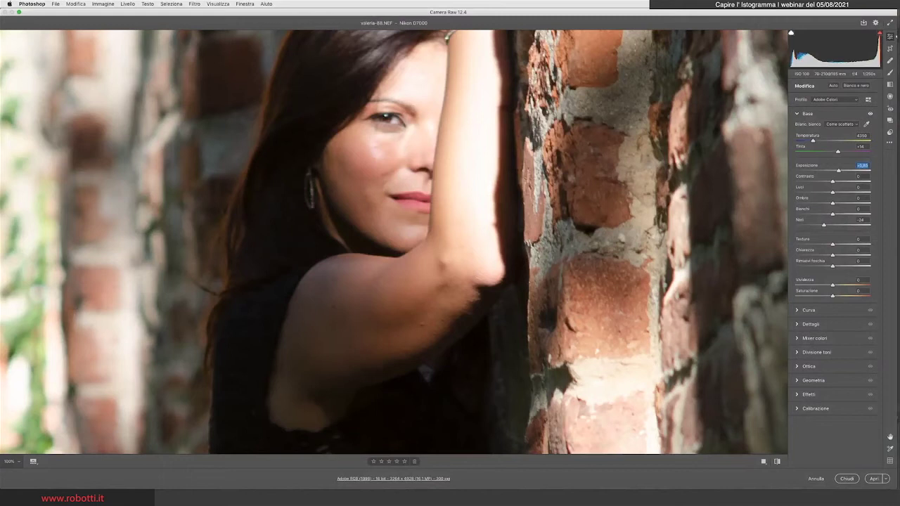
type("0")
key("Tab")
key("Tab")
key("Tab")
Step: Reset Blacks to 0 and fit the whole portrait in the preview
type("0")
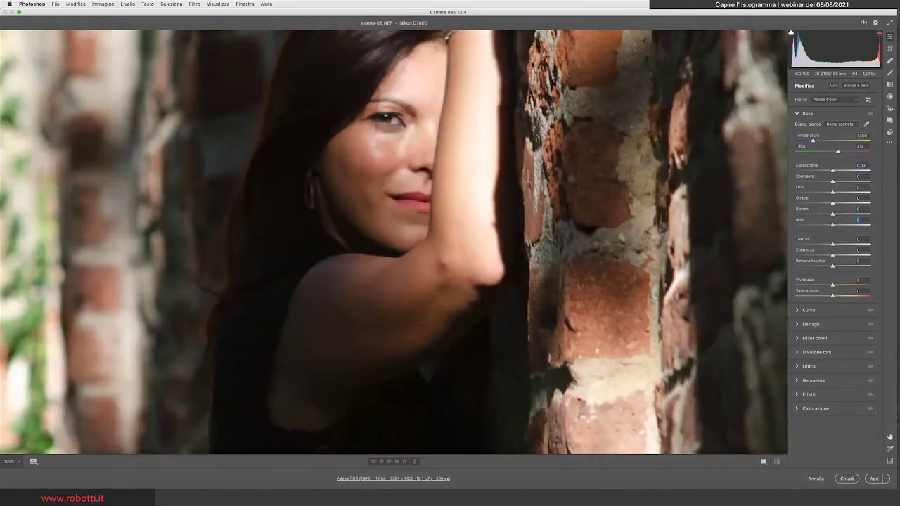
key("ctrl+0")
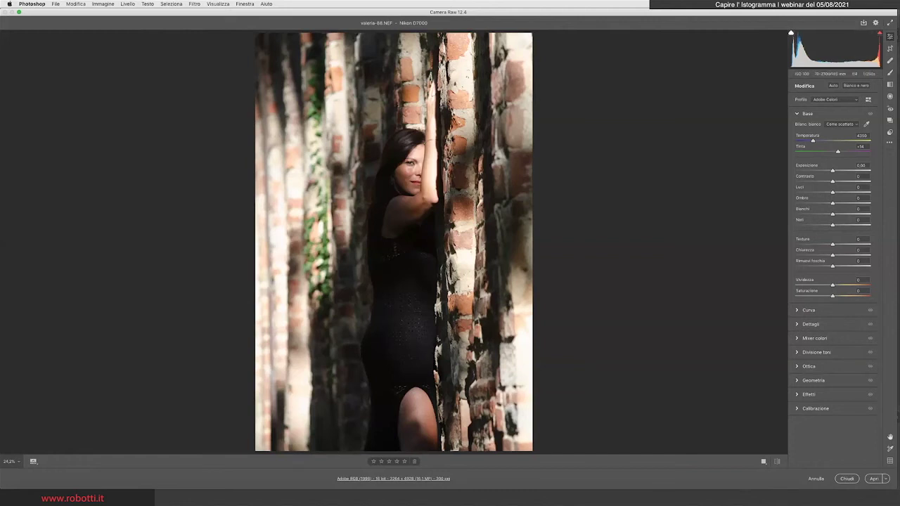
Step: Lower Highlights (Luci) to about -20 with Shift+arrow nudges
key("shift+Down")
key("shift+Down")
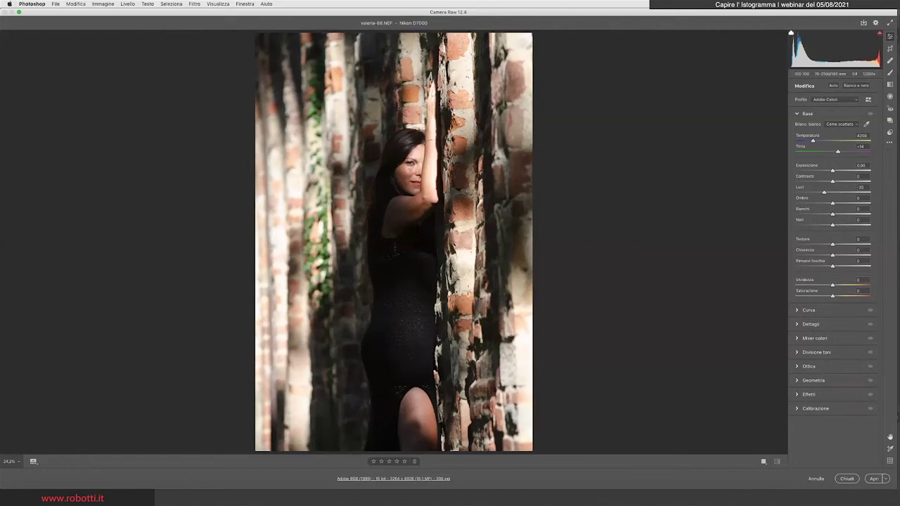
key("shift+Down")
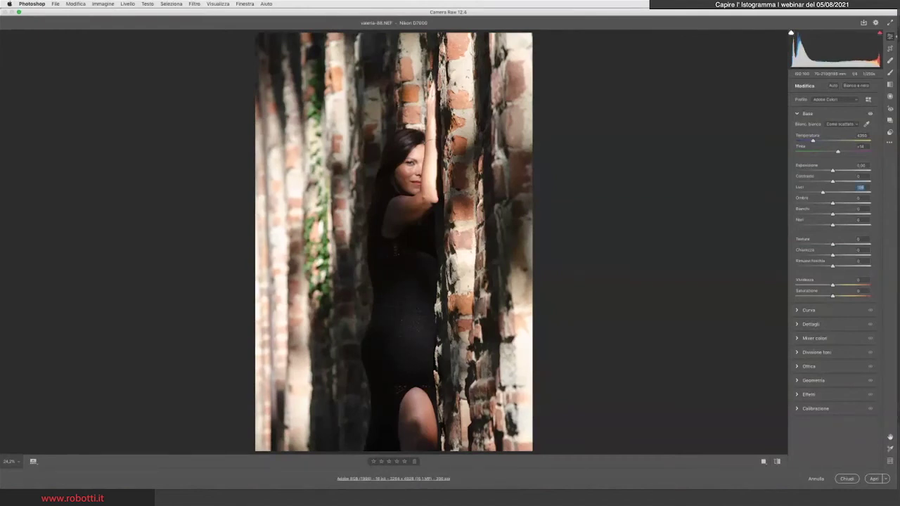
key("shift+Up")
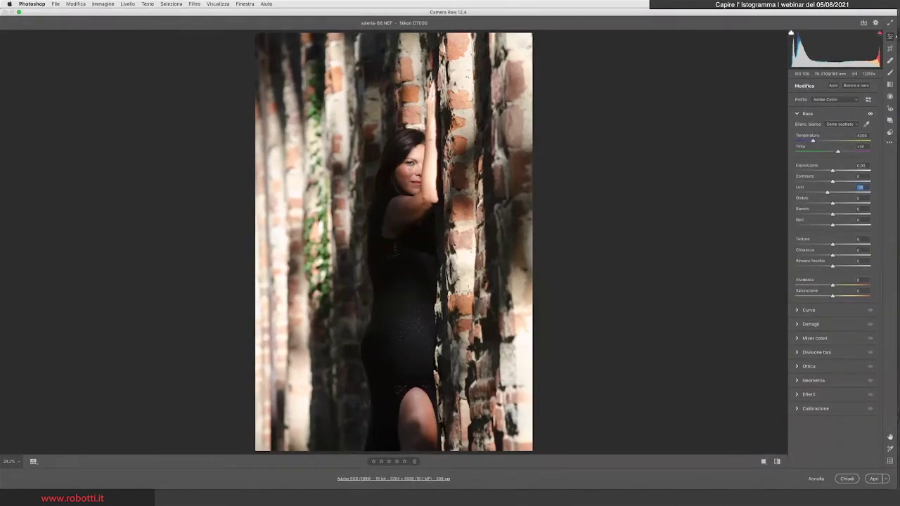
key("shift+Up")
key("shift+Down")
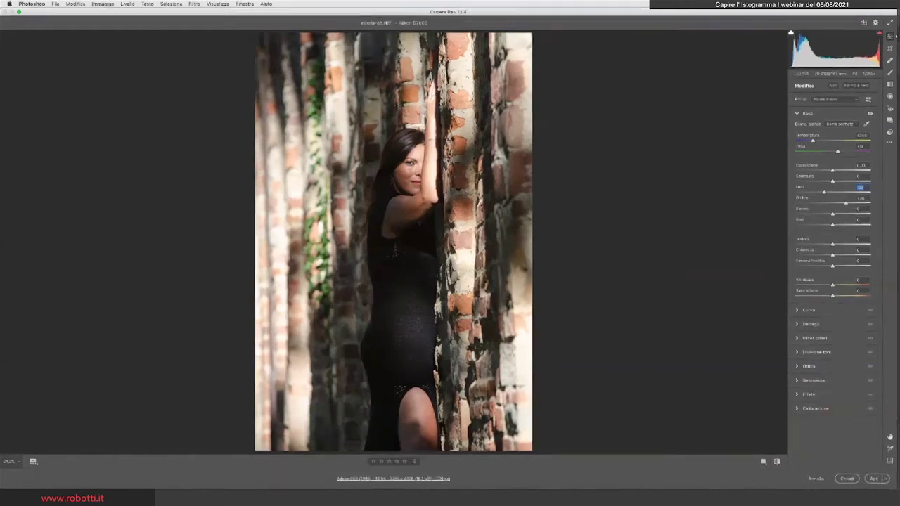
Step: Compare Shadows (Ombre) at 0, then set it to +36
key("Tab")
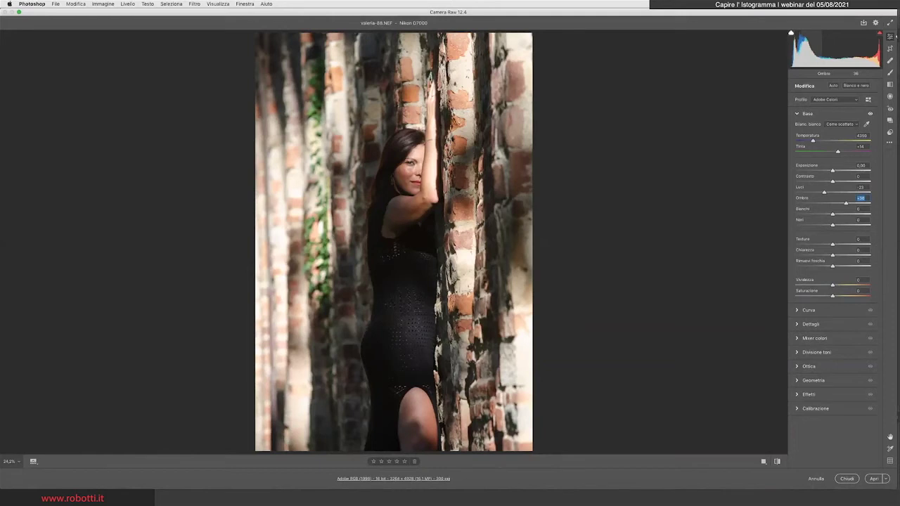
type("0")
key("Down")
key("Down")
key("Down")
type("36")
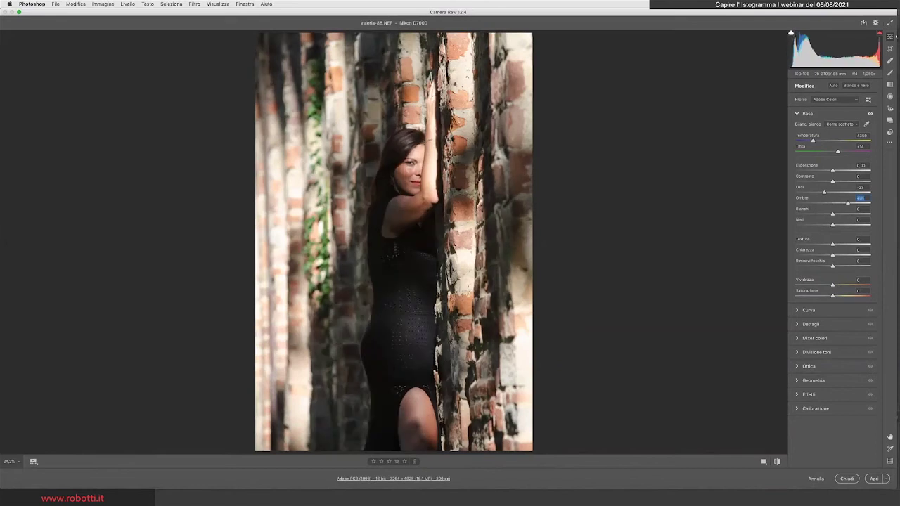
Step: Nudge Shadows up and down to compare, settling at +38
key("shift+Down")
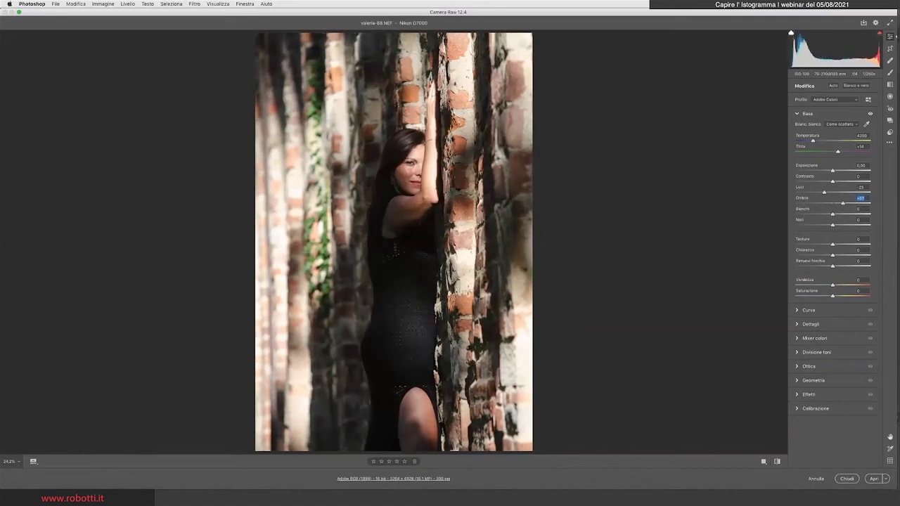
key("shift+Up")
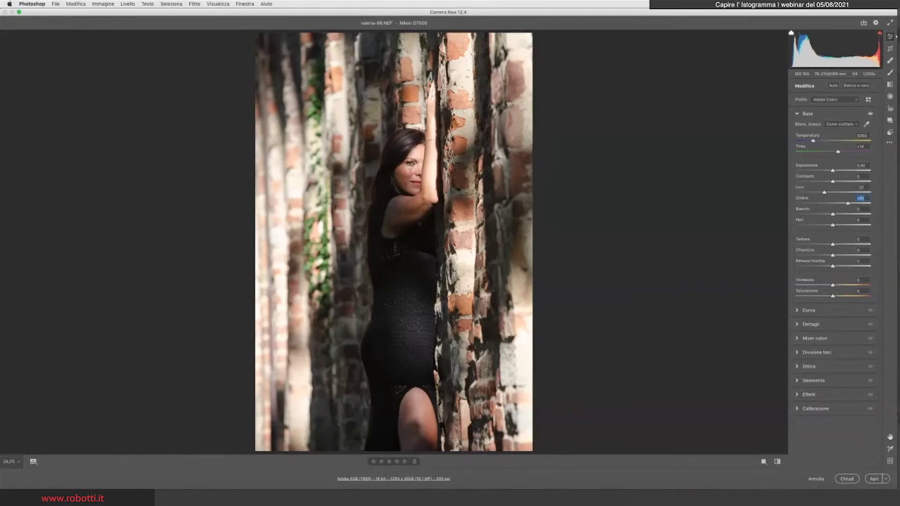
key("shift+Down")
key("shift+Up")
key("shift+Up")
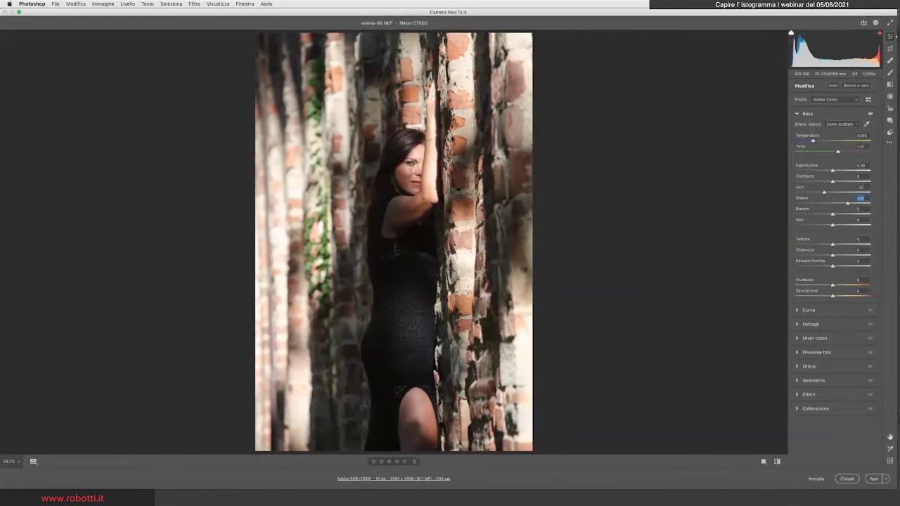
key("shift+Down")
key("shift+Down")
key("shift+Down")
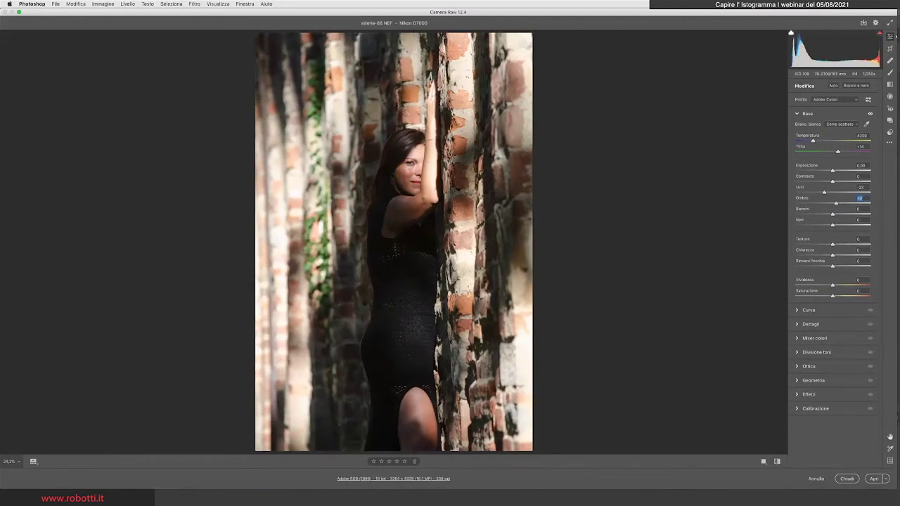
key("shift+Down")
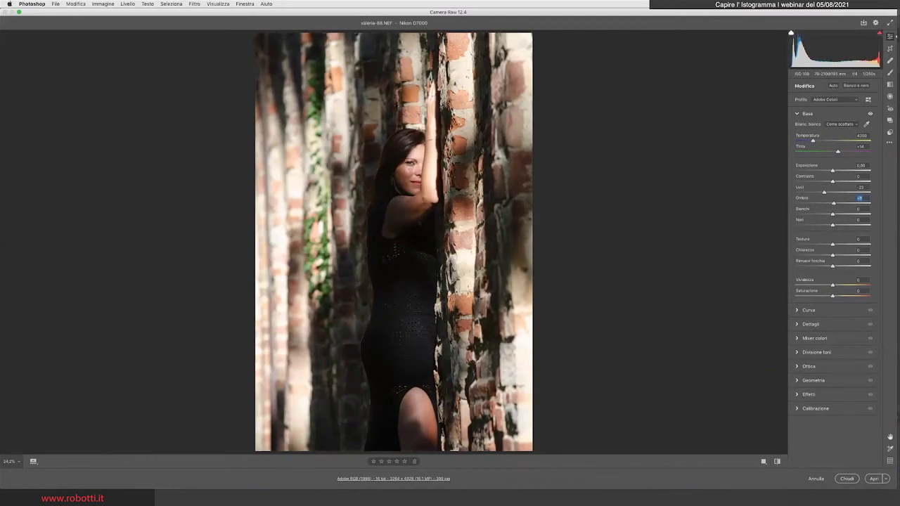
key("shift+Up")
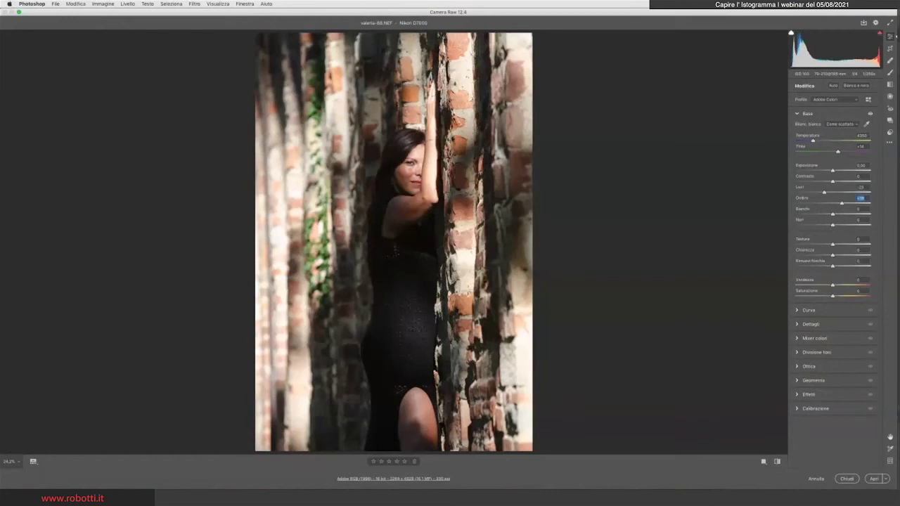
key("shift+Up")
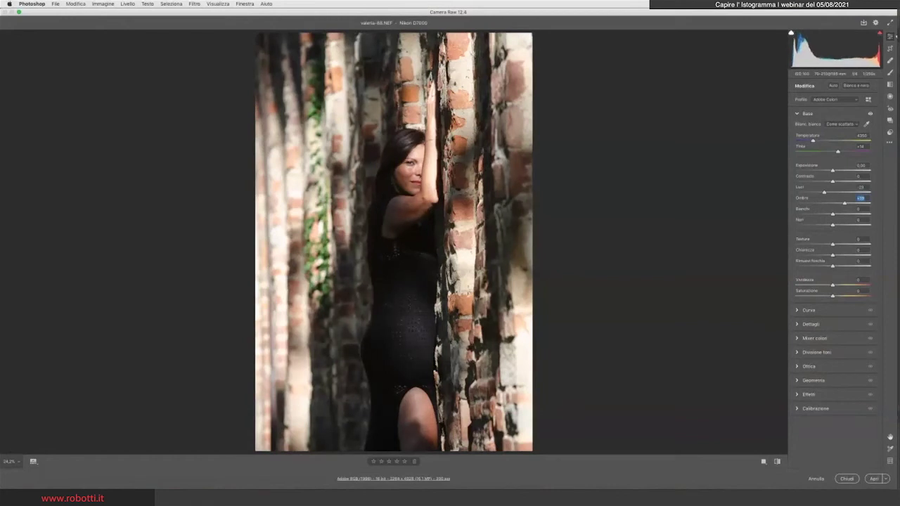
key("shift+Up")
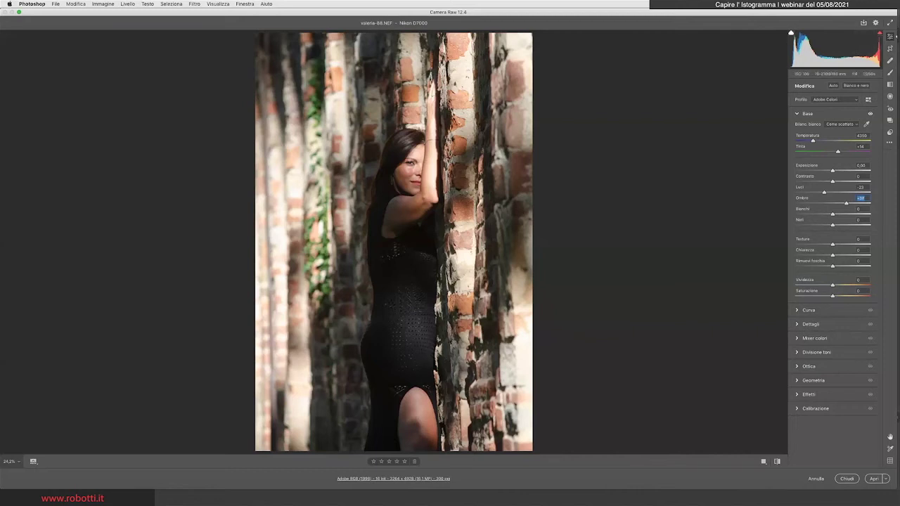
Step: Set Shadows to about +33 and drag Highlights down to -42
key("Up")
key("Up")
key("Up")
key("shift+Down")
left_click_drag(825, 192, 817, 192)
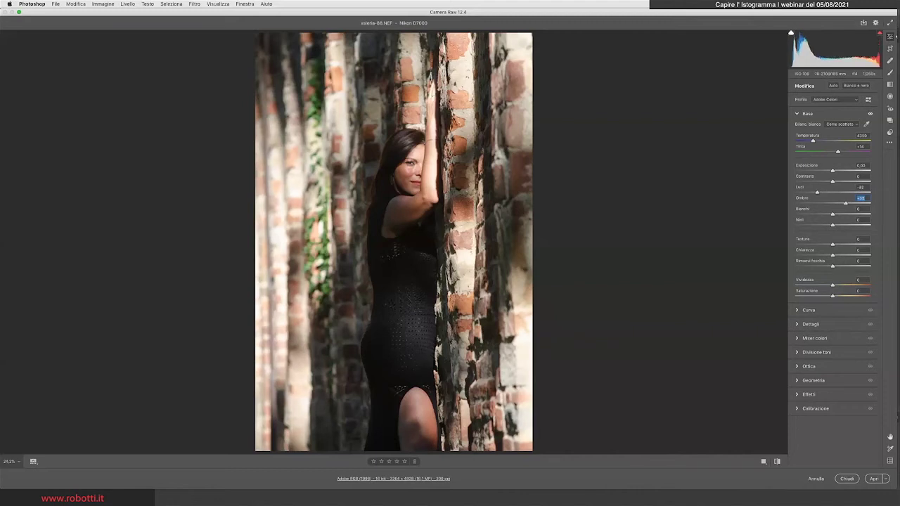
key("shift+Tab")
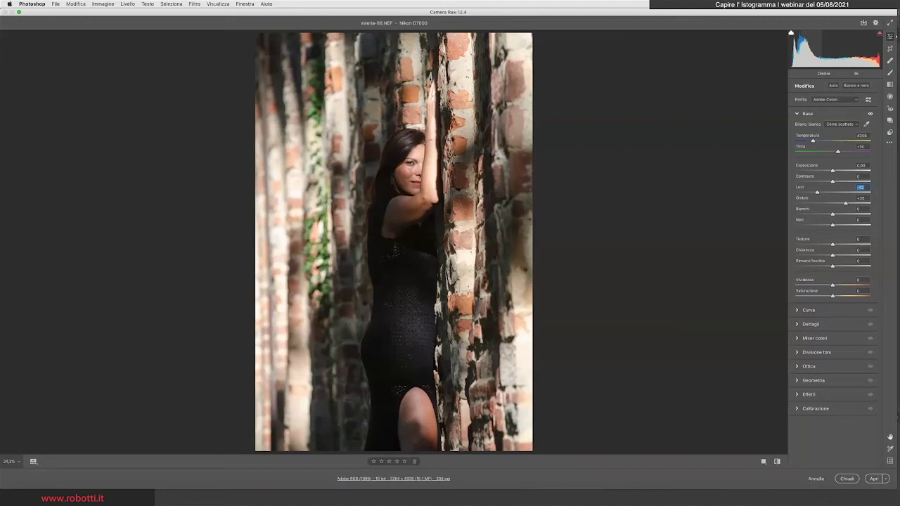
Step: Reset all Basic adjustments to defaults and inspect the brick edge near the face
right_click(803, 139)
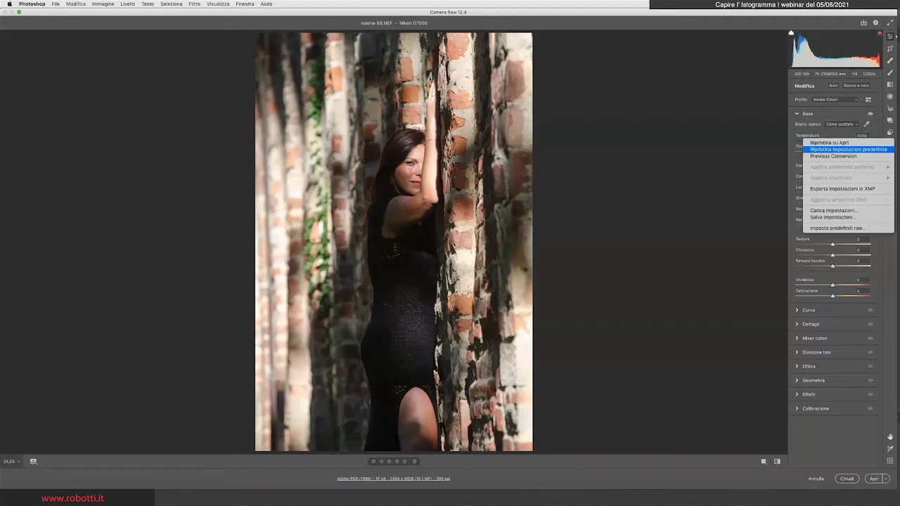
left_click(848, 149)
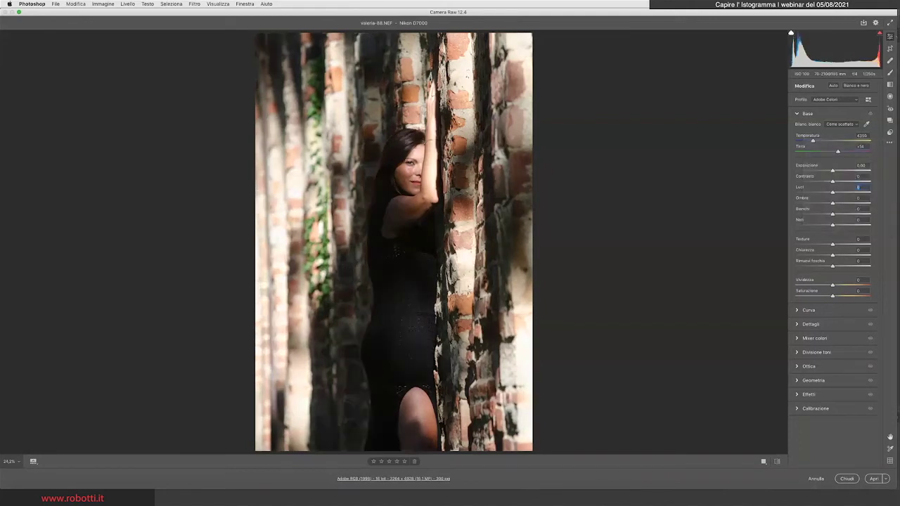
left_click(442, 157)
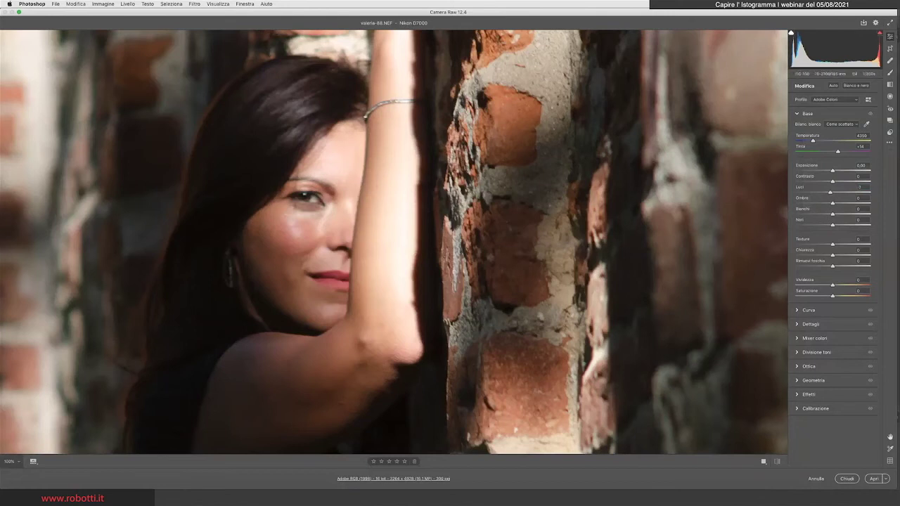
Step: Pull Highlights to -54 and Shadows to +39, then fit the portrait in view
mouse_move(831, 192)
left_mouse_down()
mouse_move(820, 192)
mouse_move(844, 204)
left_mouse_up()
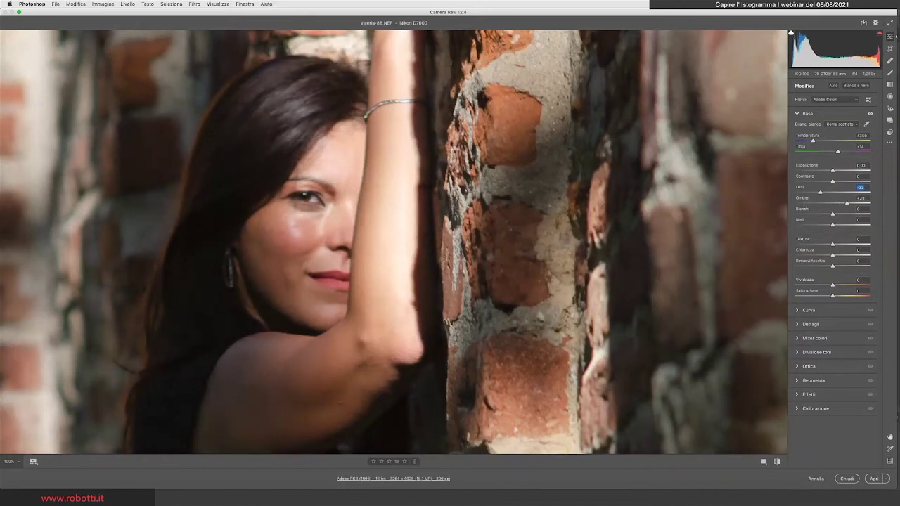
left_click(860, 197)
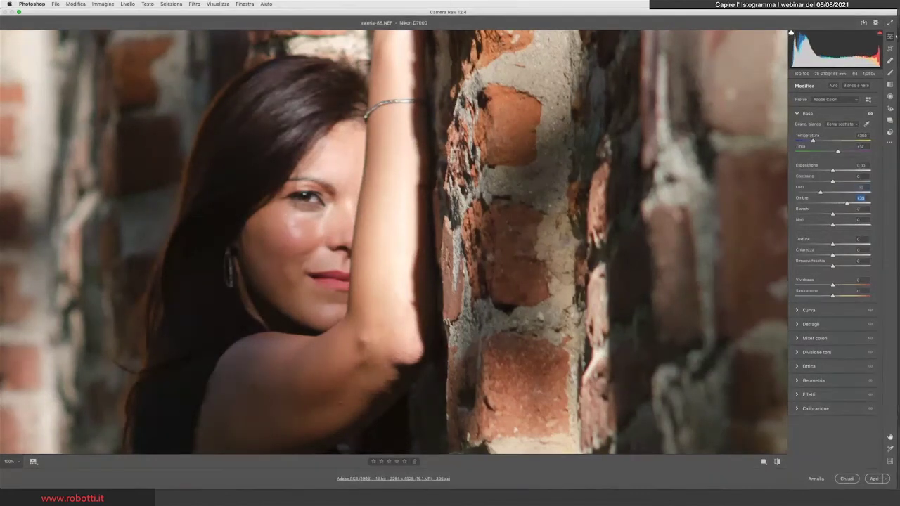
left_click(861, 187)
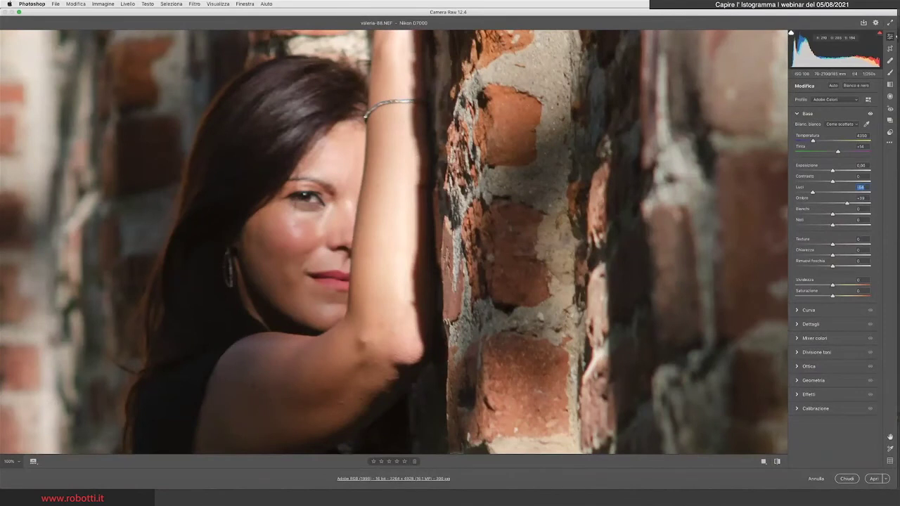
key("ctrl+0")
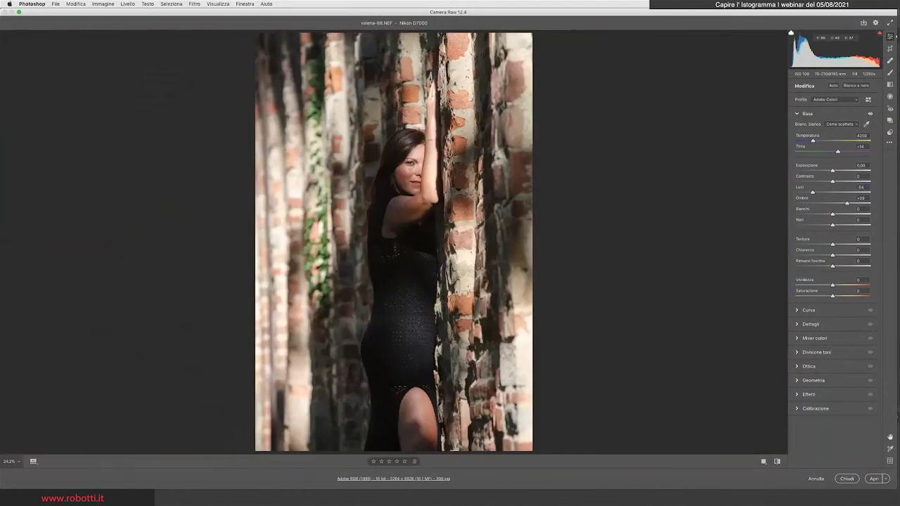
Step: Zoom the Camera Raw preview to 400%
key("ctrl+plus")
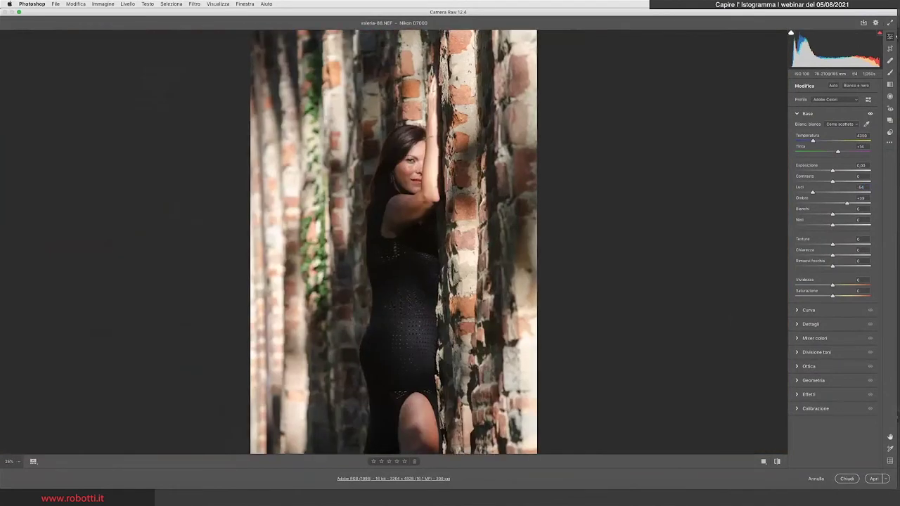
left_click(14, 462)
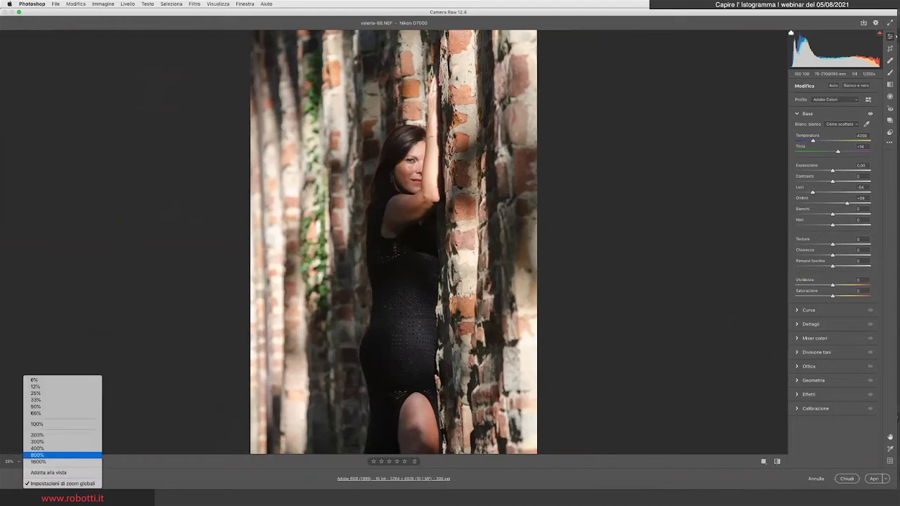
left_click(42, 446)
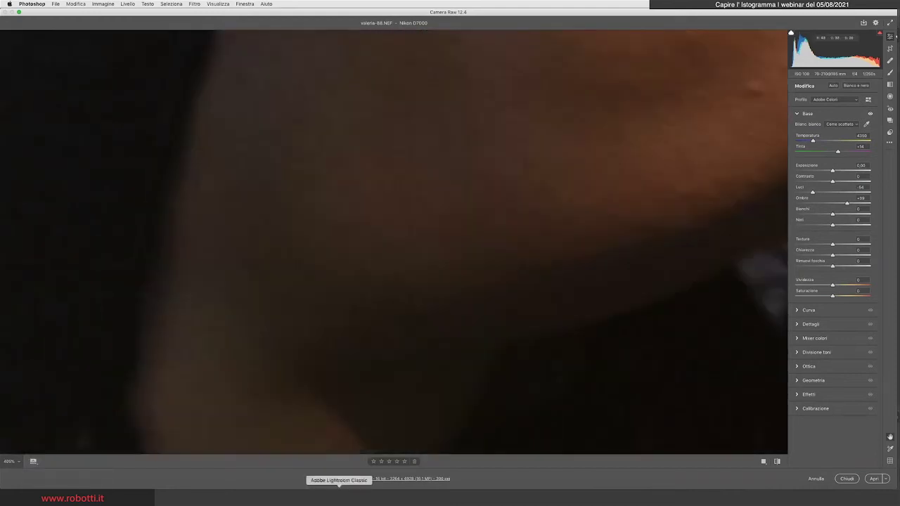
scroll(394, 243, "up", 10)
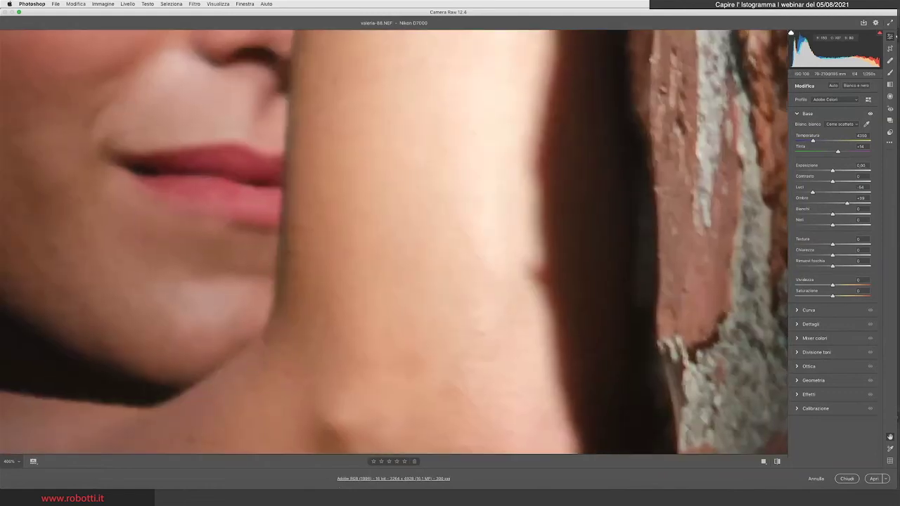
scroll(393, 242, "up", 2)
scroll(394, 242, "up", 5)
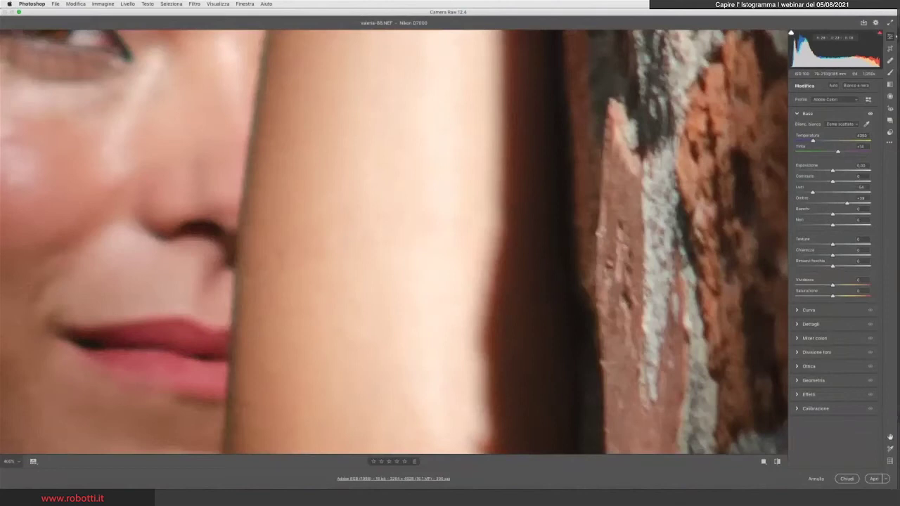
Step: Reset the Basic panel to its default settings, leaving Luci (Highlights) at 0
right_click(804, 139)
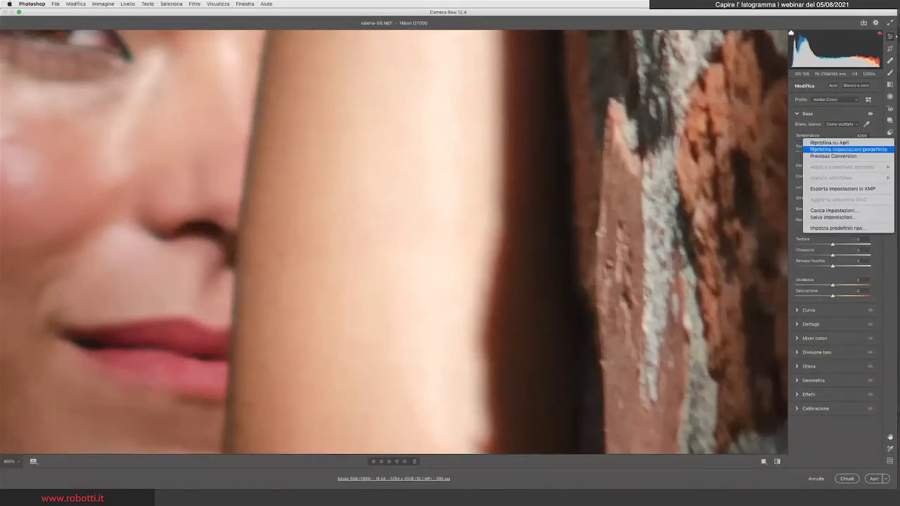
left_click(830, 143)
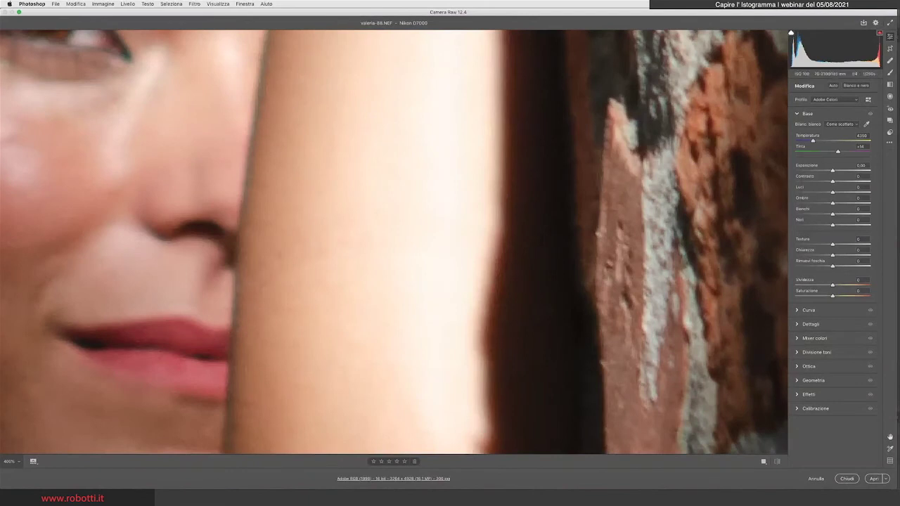
left_click_drag(832, 191, 835, 191)
left_click(860, 187)
key("Up")
key("Up")
key("Up")
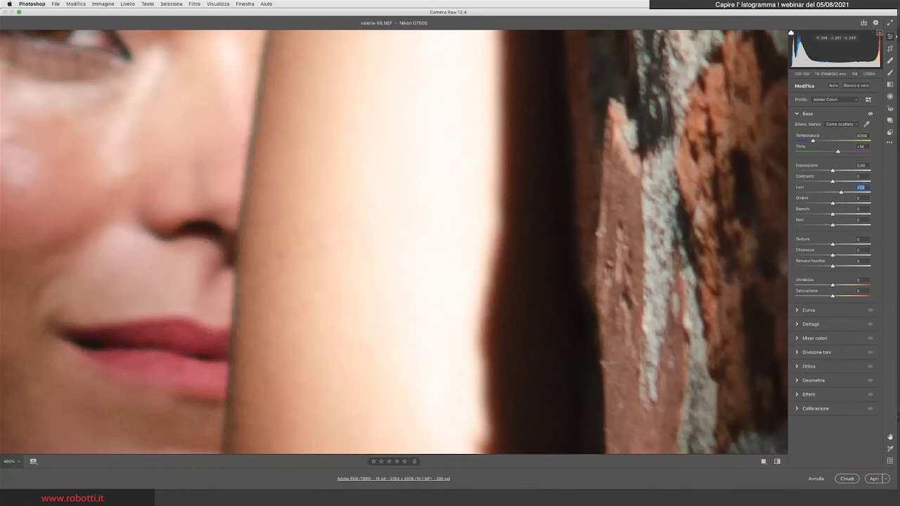
type("0")
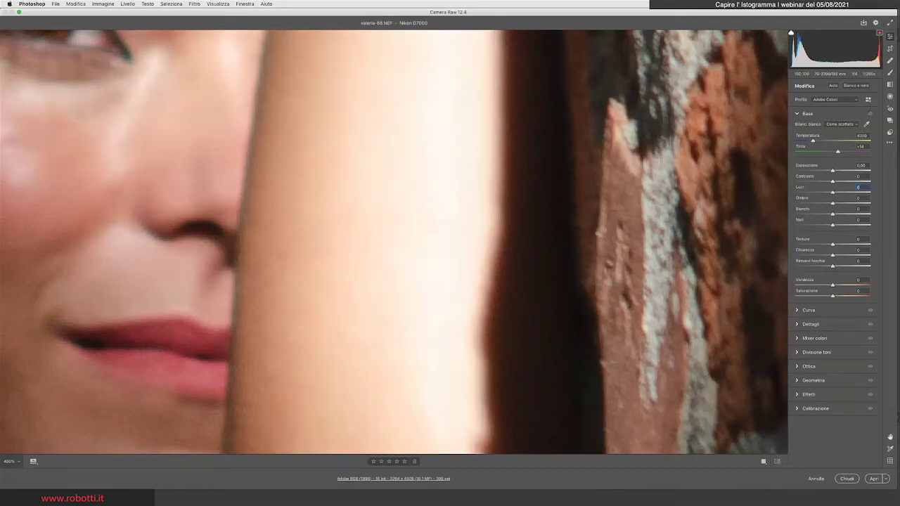
scroll(394, 242, "left", 2)
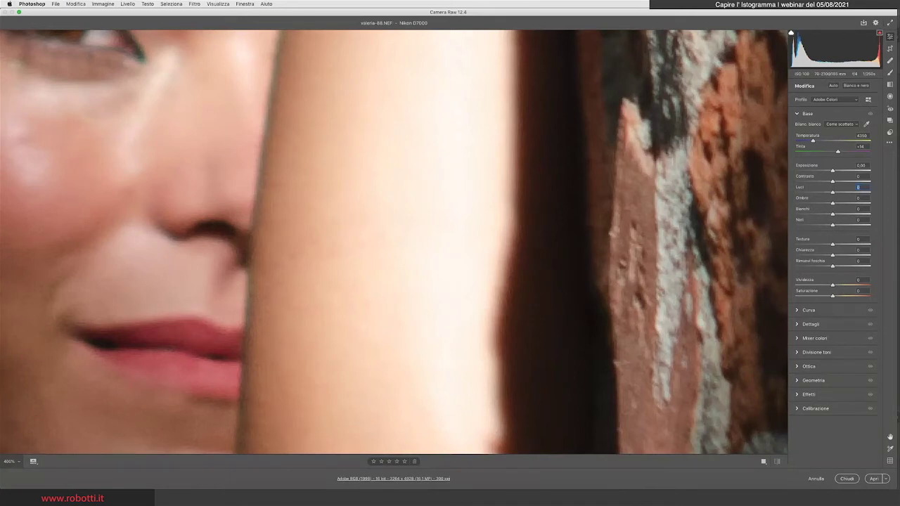
Step: Fit the photo in view, test Bianchi (Whites) clipping, then set Bianchi to 0
key("super+0")
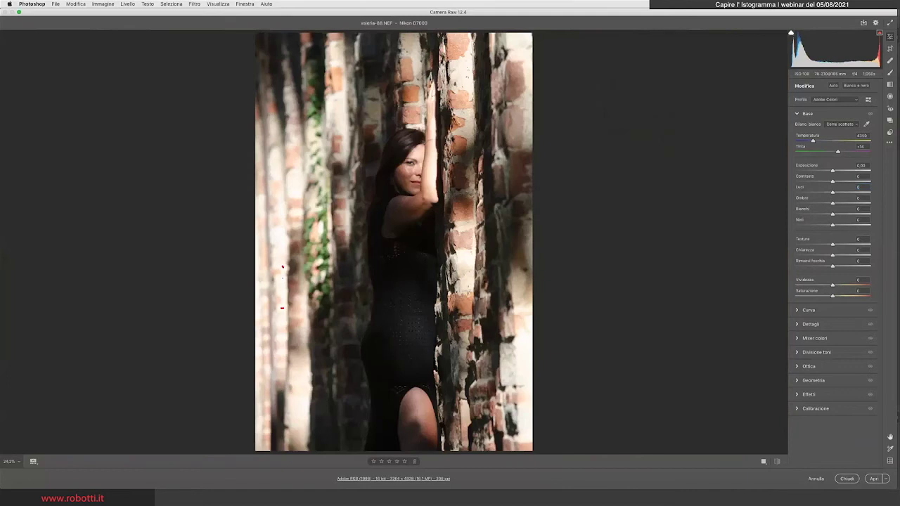
left_click_drag(832, 214, 845, 213)
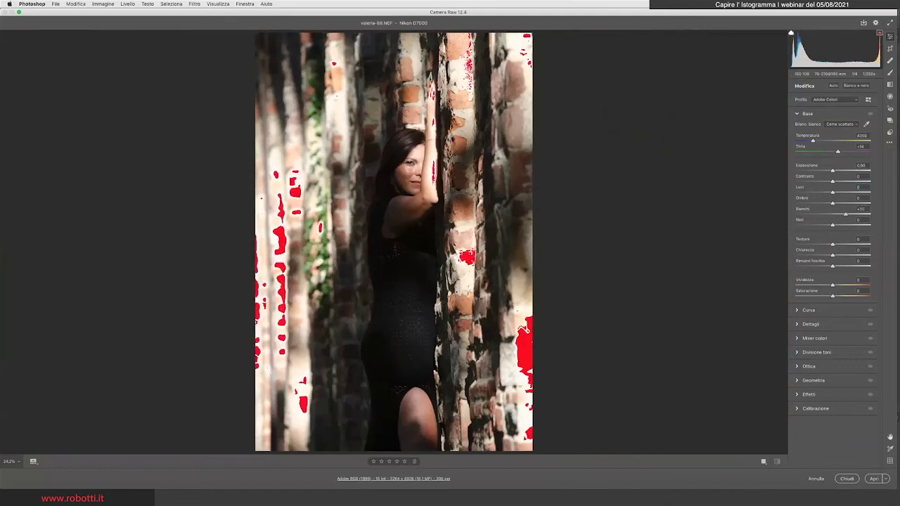
left_click_drag(845, 213, 813, 214)
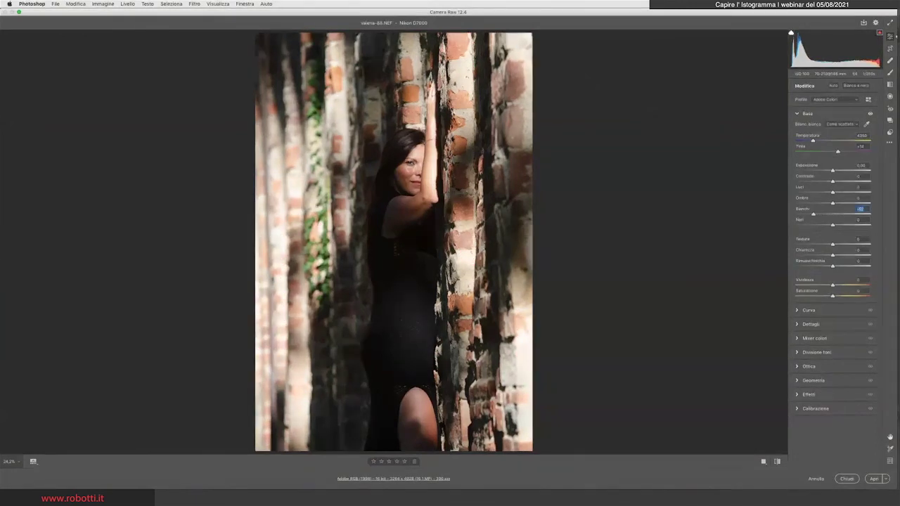
left_click_drag(813, 214, 846, 214)
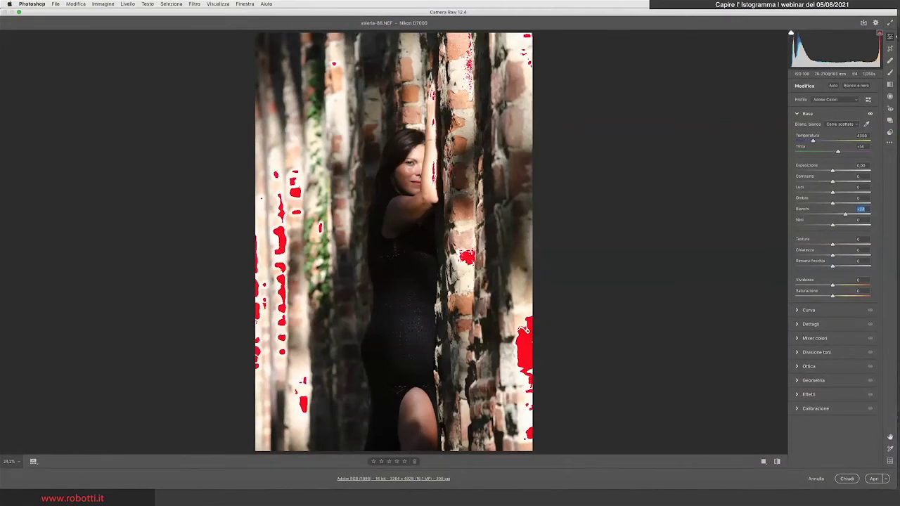
key("Down")
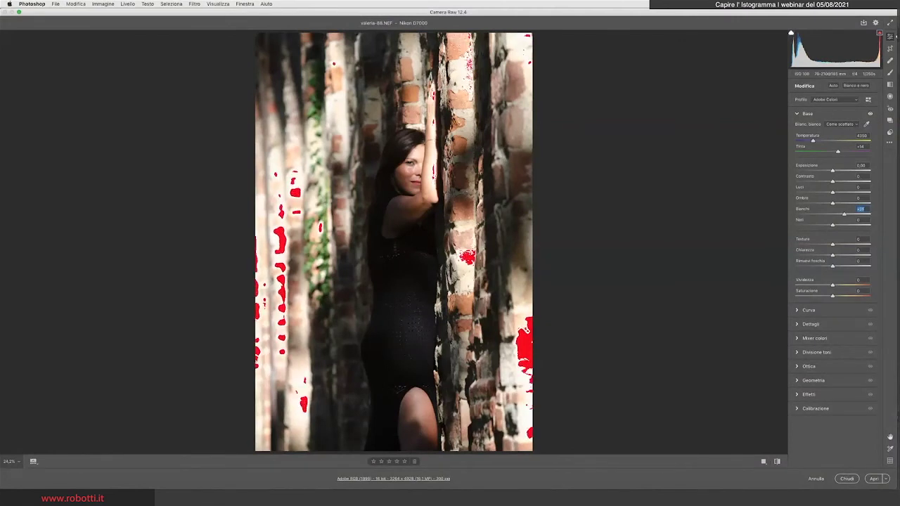
key("shift+Down")
key("shift+Down")
key("shift+Down")
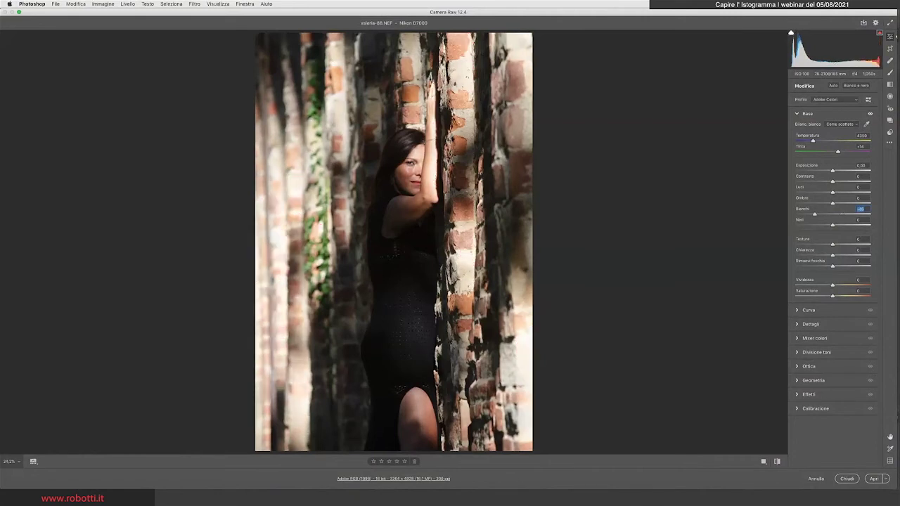
key("shift+Down")
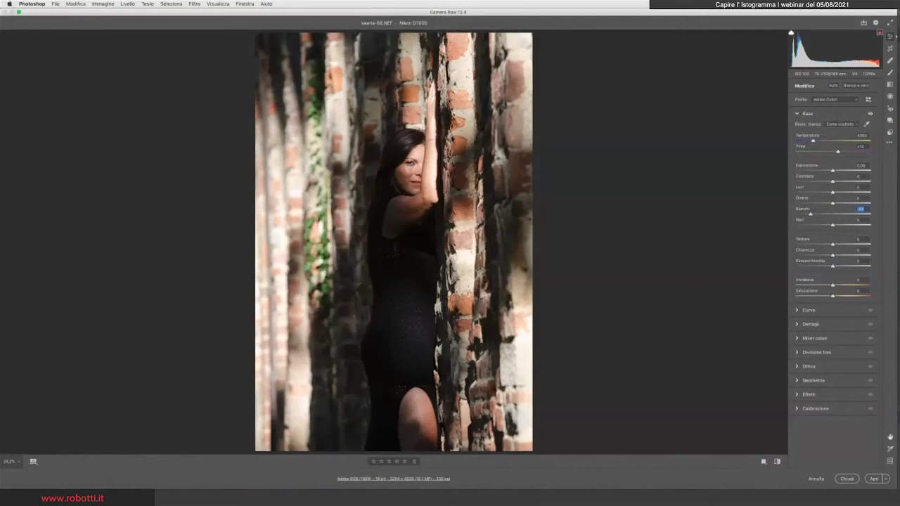
type("0")
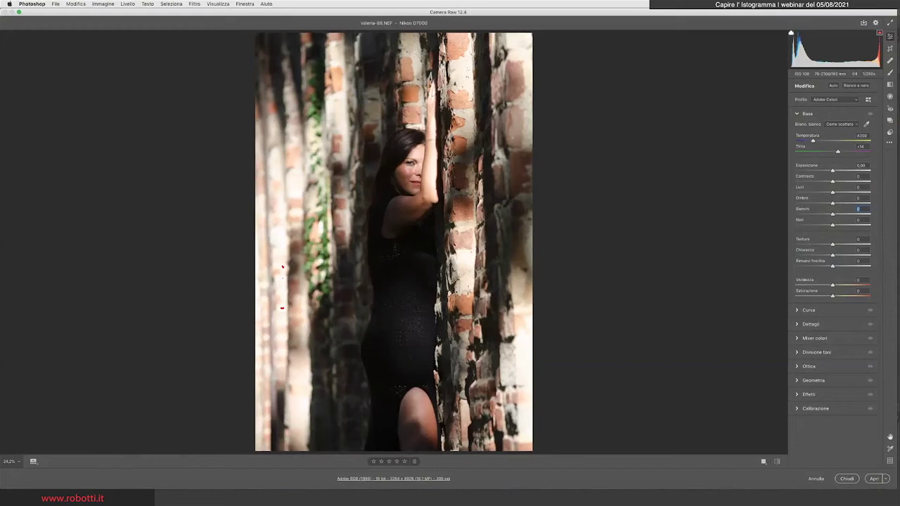
Step: Set Luci to -40 and Ombre to +30, then open the portrait in Photoshop
left_click_drag(833, 191, 819, 192)
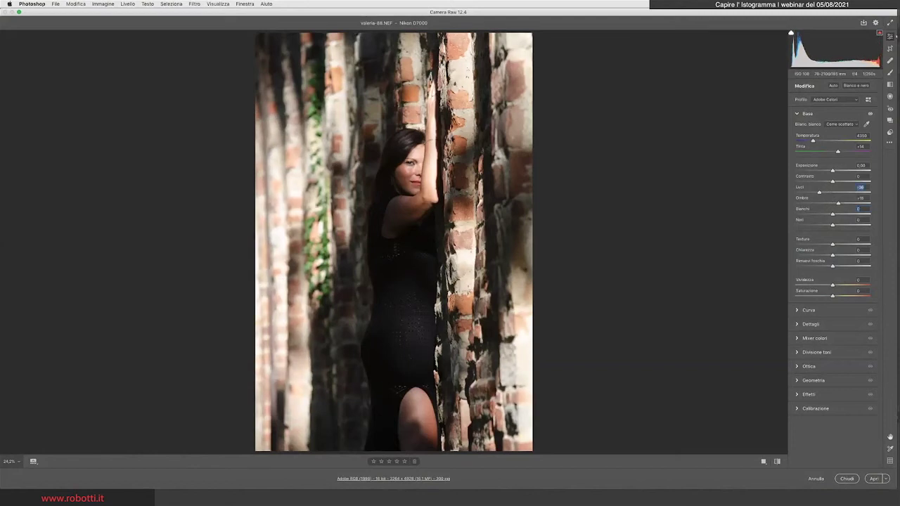
left_click_drag(833, 203, 844, 203)
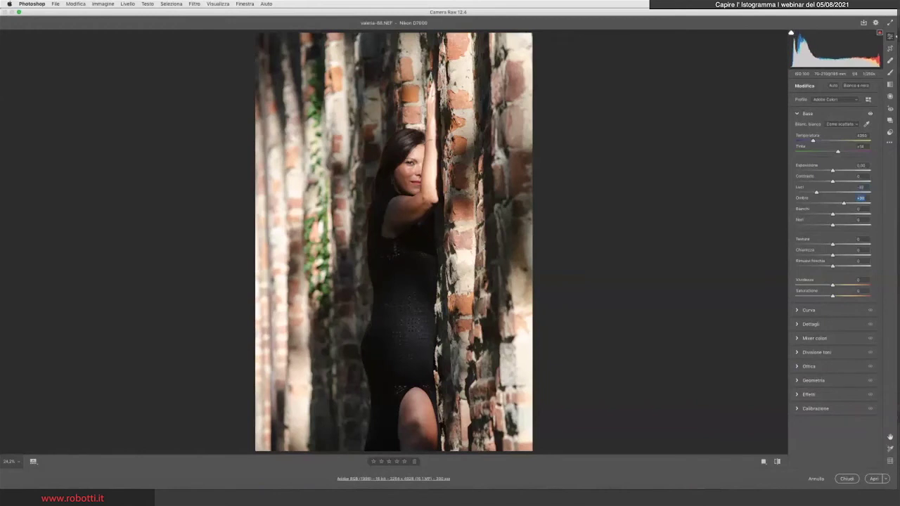
left_click(861, 187)
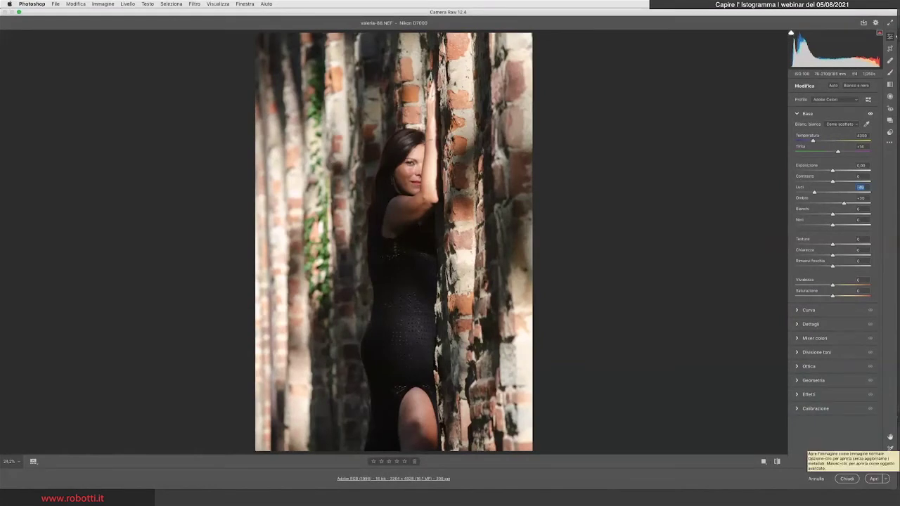
left_click(874, 479)
Step: Open valeria-88.NEF in Photoshop as a single-layer 16-bit RGB document
left_click(874, 479)
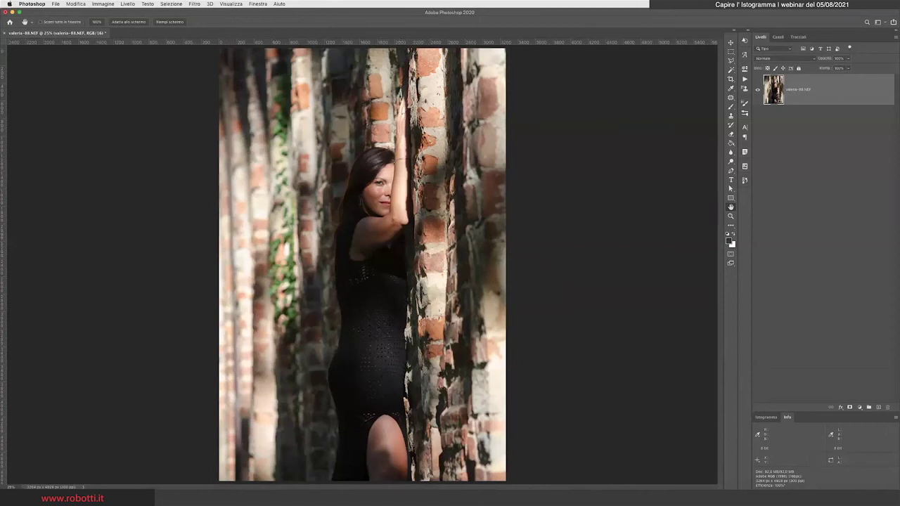
Step: Show the Istogramma panel on the RGB channel and check it in the Finestra menu
left_click(766, 417)
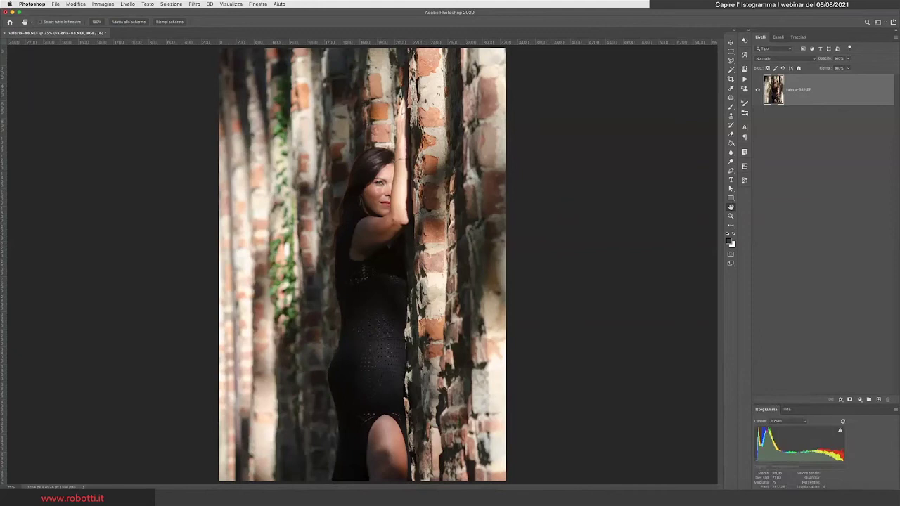
left_click(786, 420)
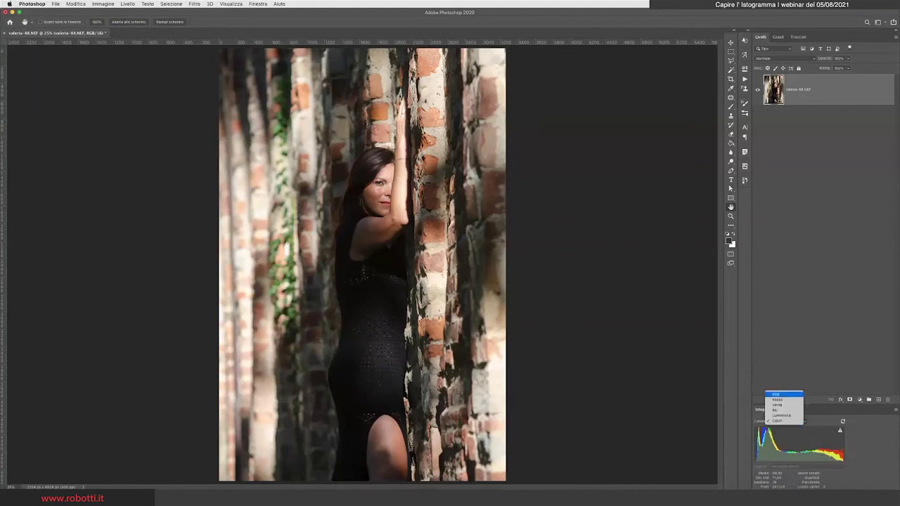
left_click(777, 395)
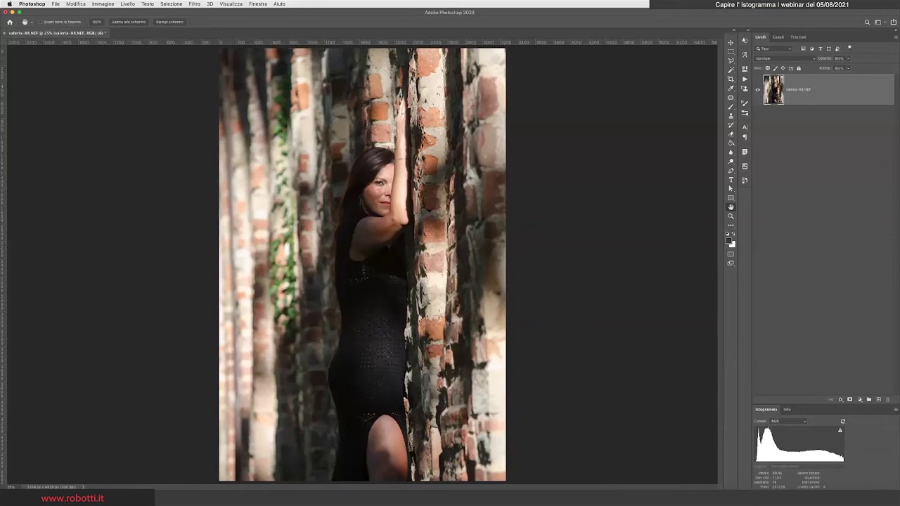
left_click(257, 4)
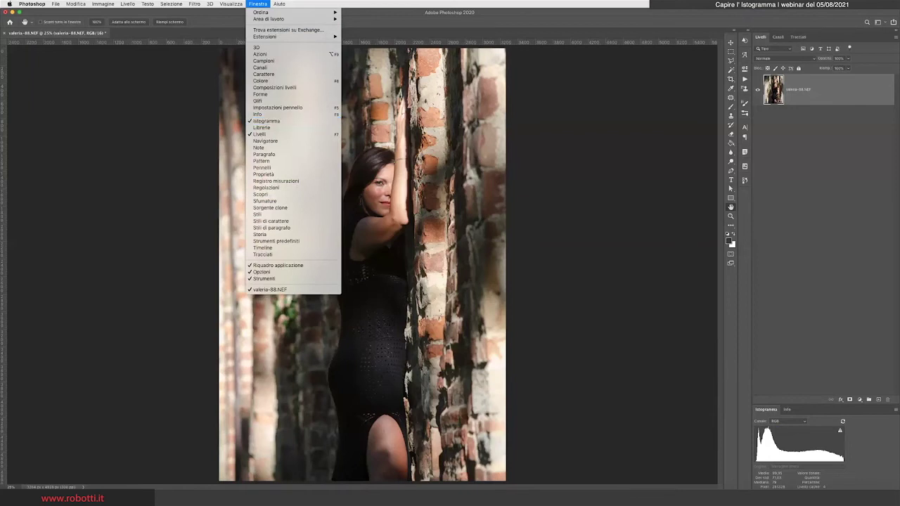
Step: Add a Curves adjustment layer, Curve 1, above the portrait
key("Escape")
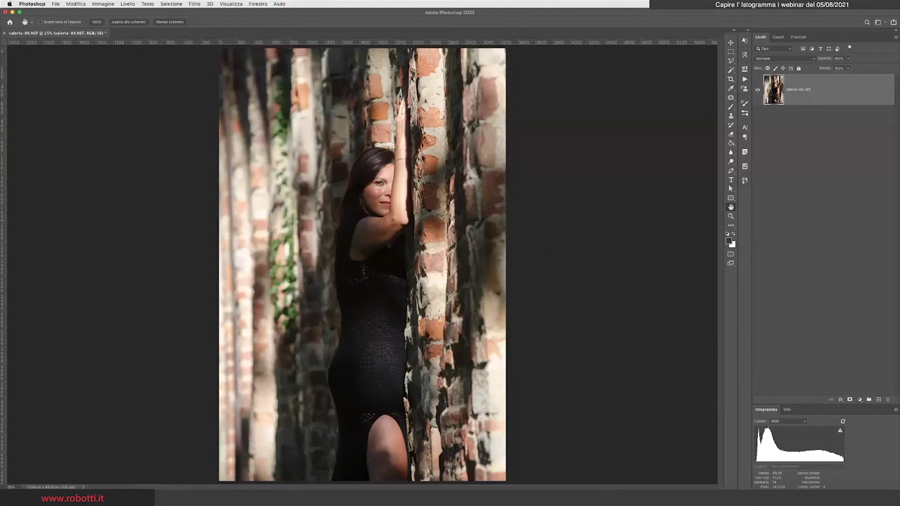
left_click(860, 400)
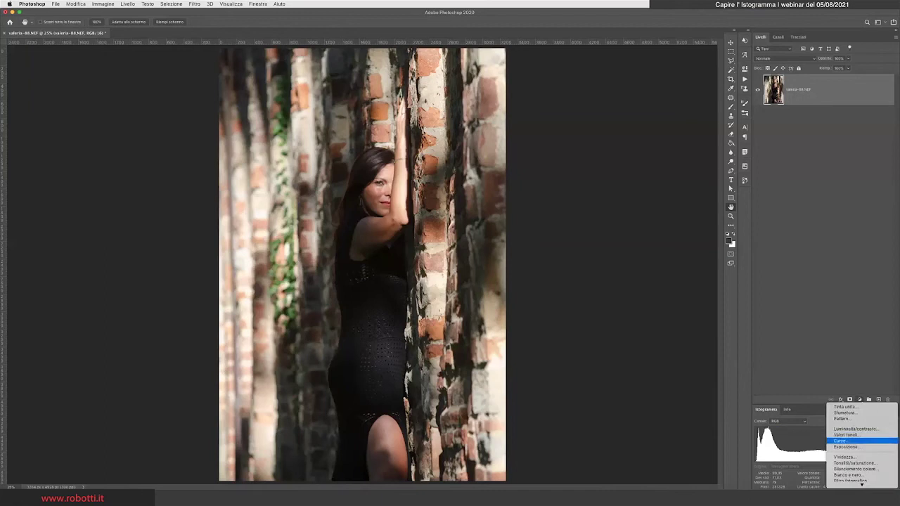
key("Escape")
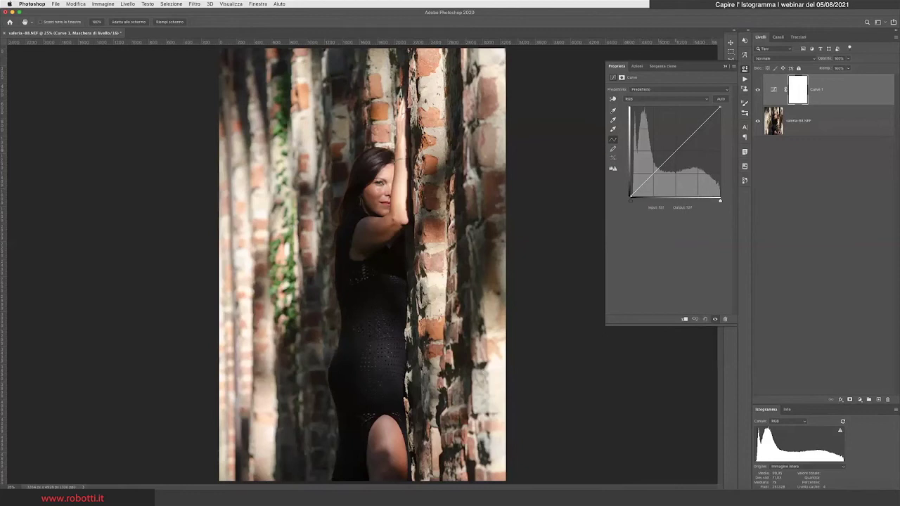
Step: Add Curve 1 control points at the midtones, upper tones, lower midtones and shadows
left_click(676, 150)
left_click(699, 130)
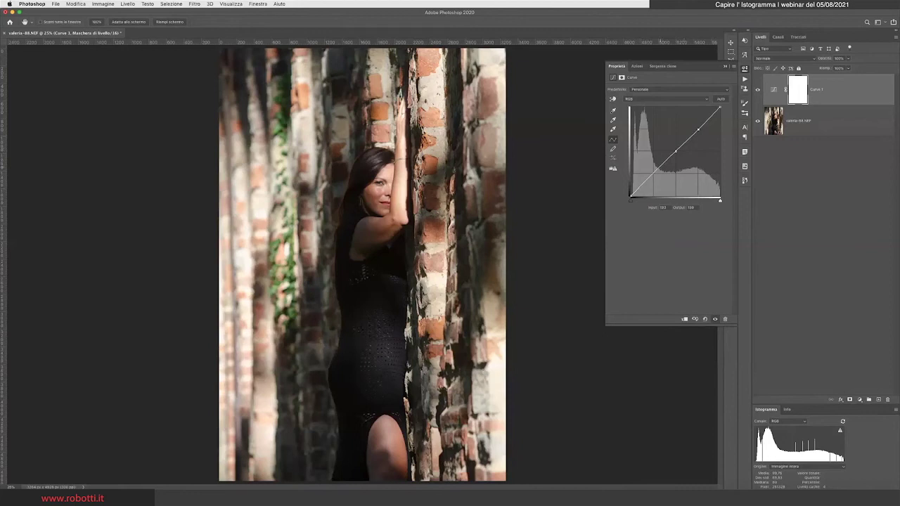
left_click(660, 167)
left_click(645, 181)
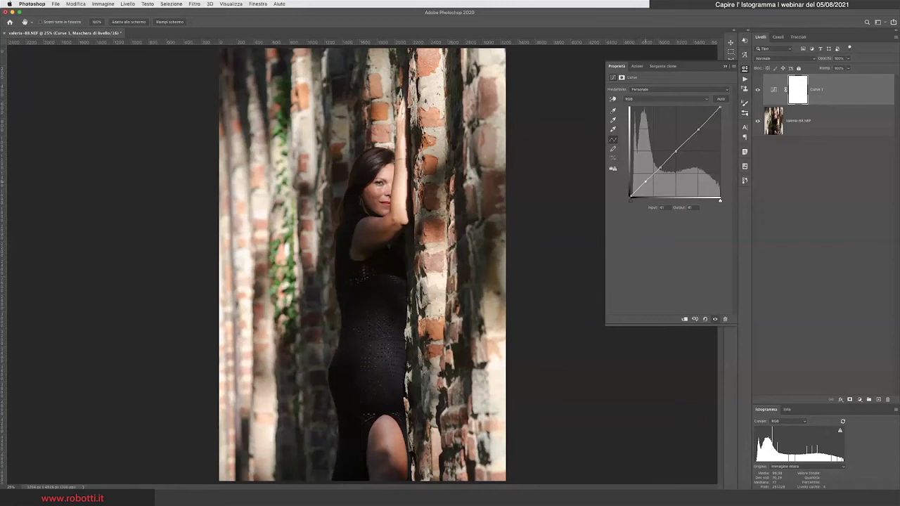
Step: Adjust the shadow point and raise the upper point into a gentle S-curve
left_click_drag(646, 182, 643, 180)
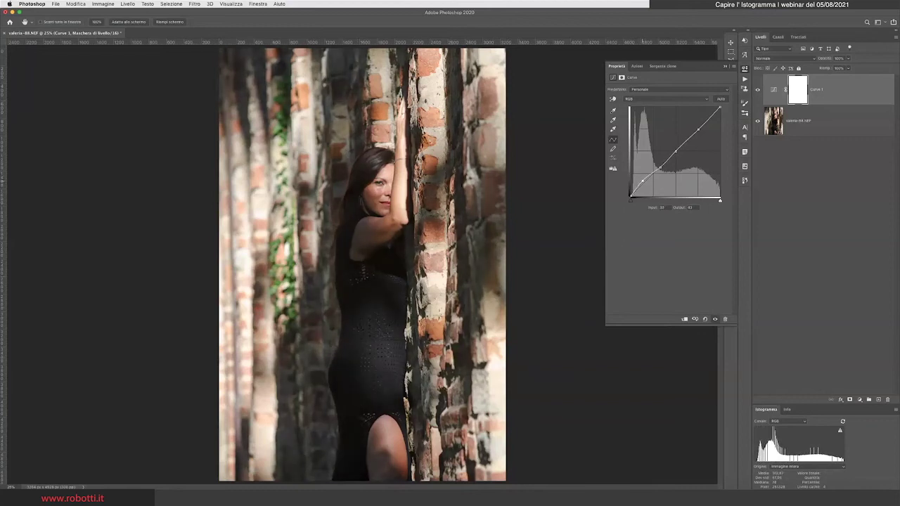
left_click_drag(643, 180, 646, 184)
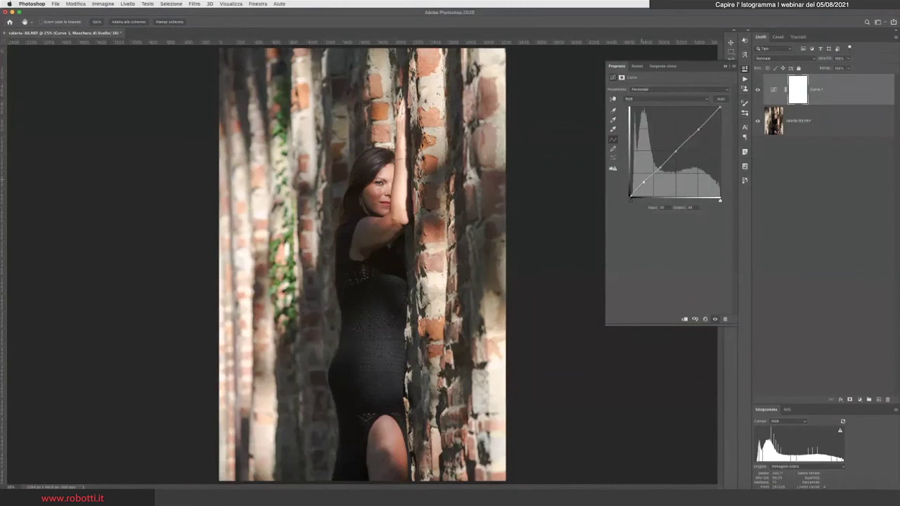
left_click_drag(646, 184, 643, 181)
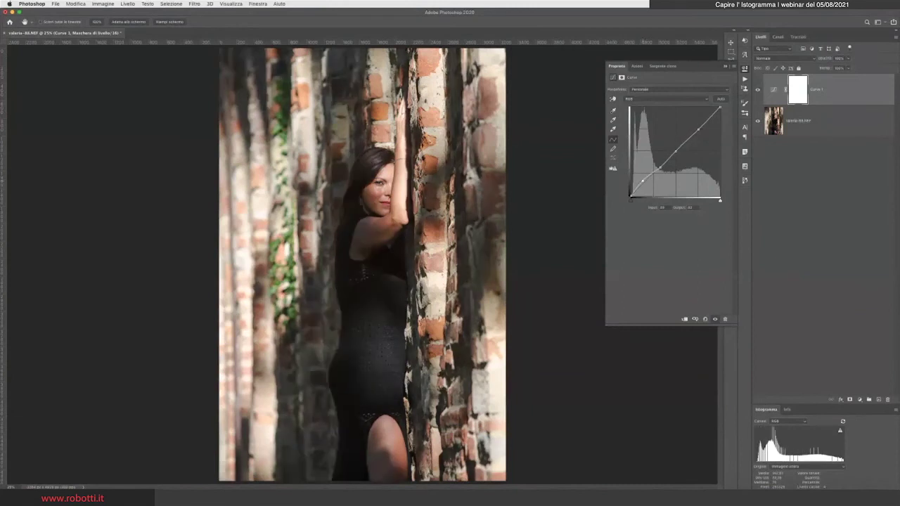
left_click_drag(643, 181, 643, 181)
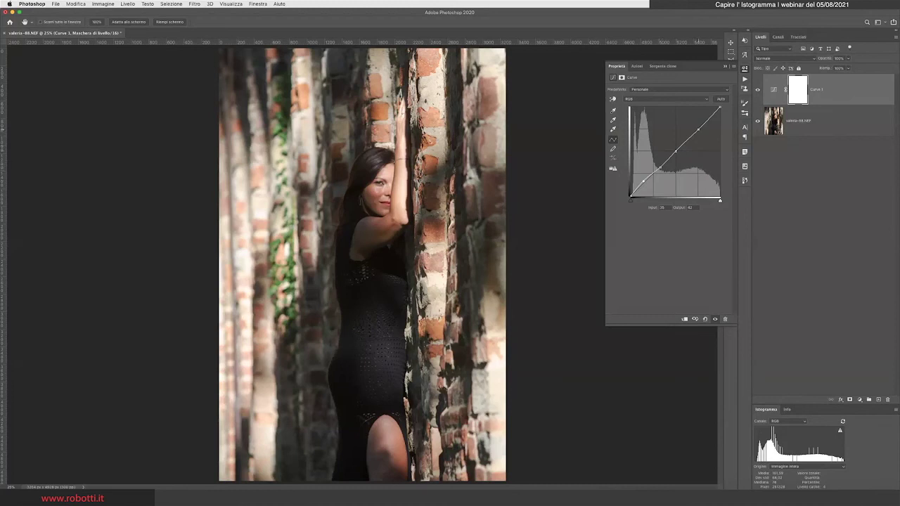
left_click_drag(699, 130, 696, 123)
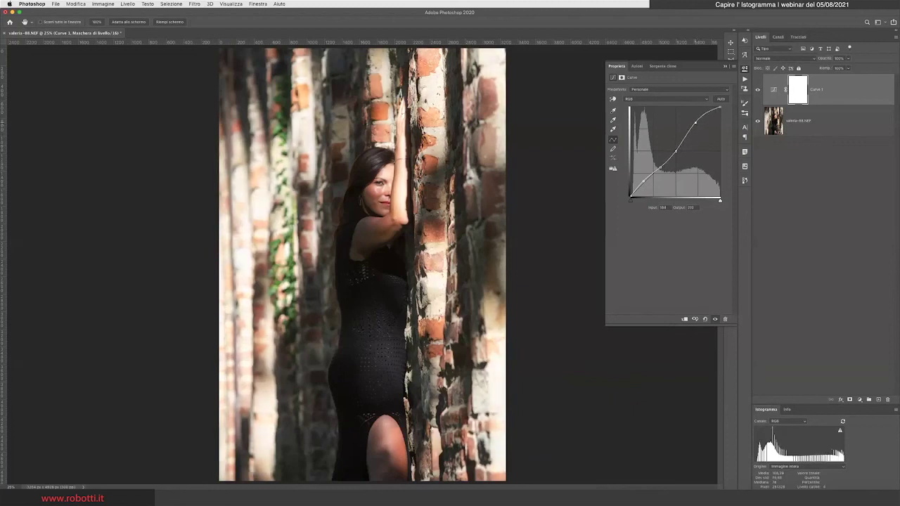
left_click_drag(696, 123, 698, 125)
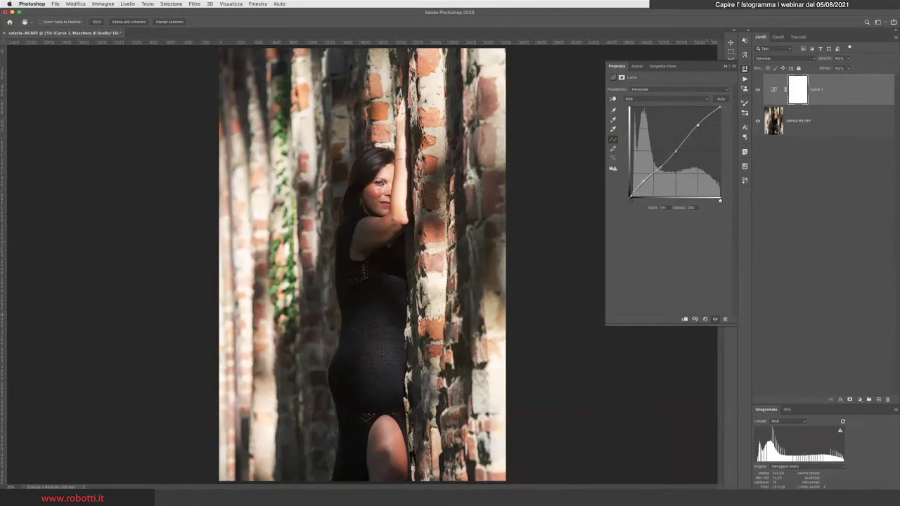
Step: Reset Curve 1 and drag a steep S-curve with darker shadows and brighter highlights
left_click(705, 319)
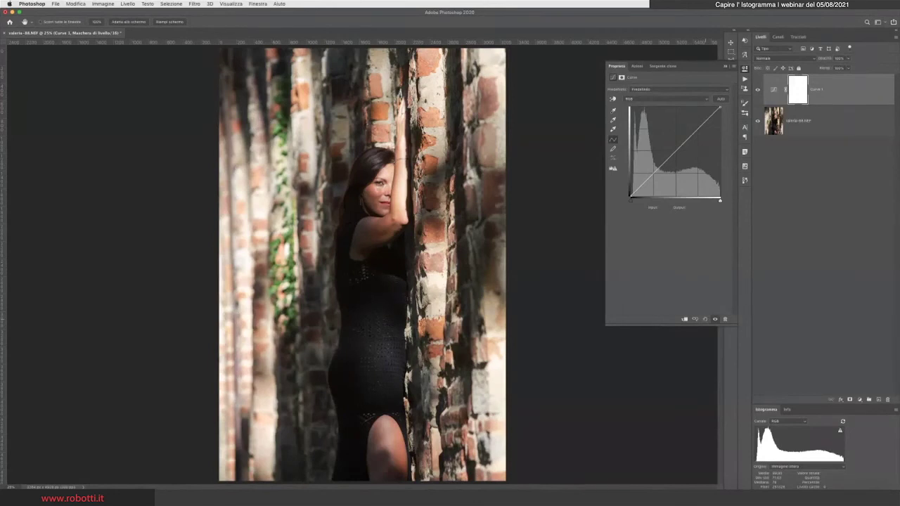
left_click_drag(645, 183, 646, 189)
left_click_drag(698, 130, 698, 124)
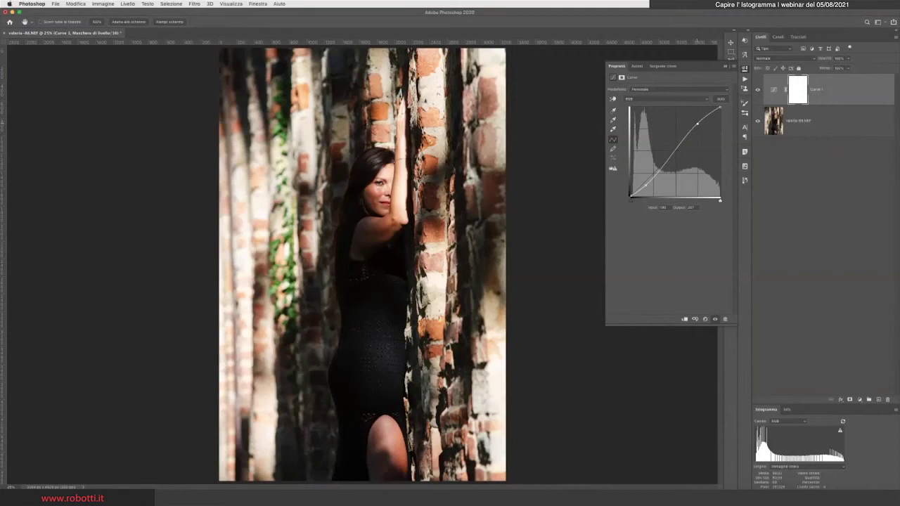
left_click_drag(676, 149, 676, 140)
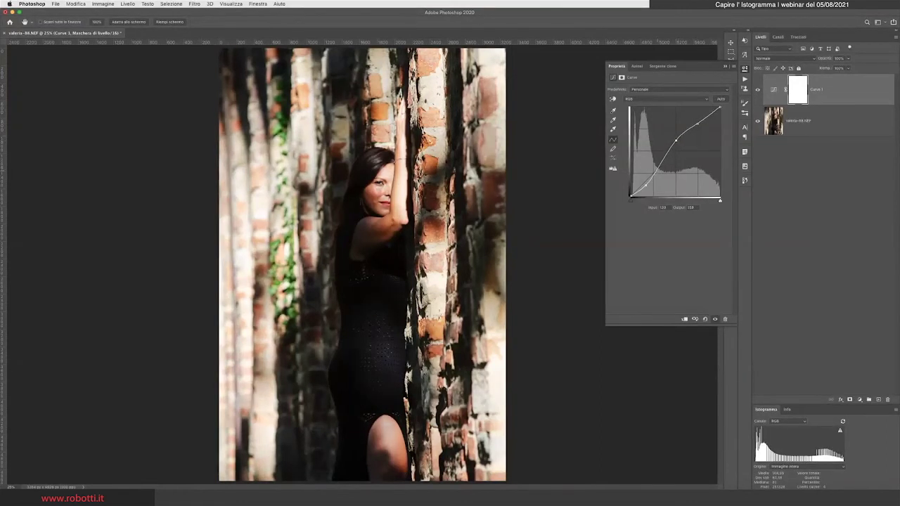
left_click_drag(646, 186, 647, 188)
left_click_drag(697, 124, 697, 117)
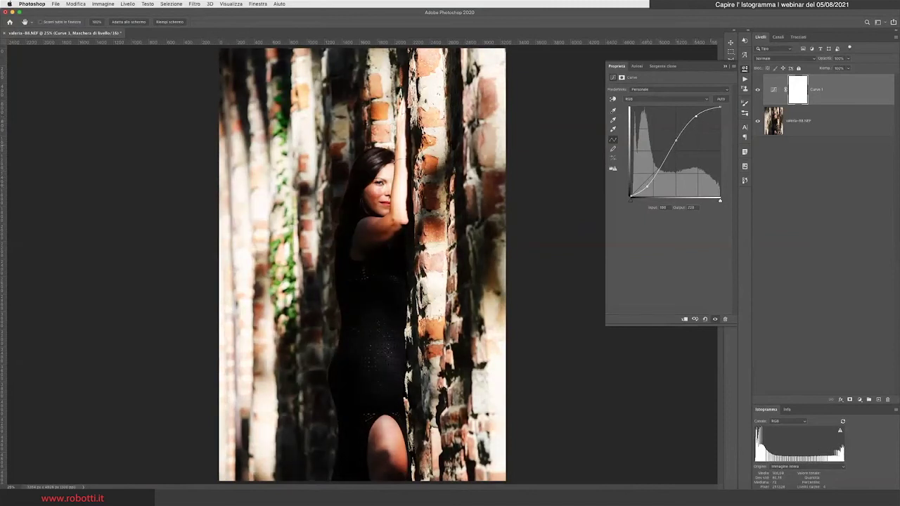
Step: Pull the black and white input sliders inward and raise the midpoint to Output 234
left_click_drag(719, 201, 711, 200)
left_click_drag(631, 200, 634, 199)
left_click_drag(676, 141, 695, 114)
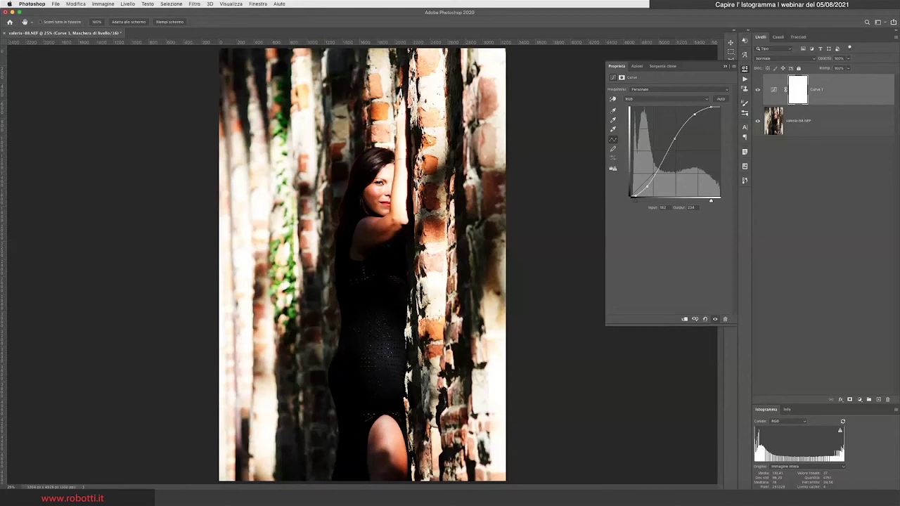
left_click(725, 65)
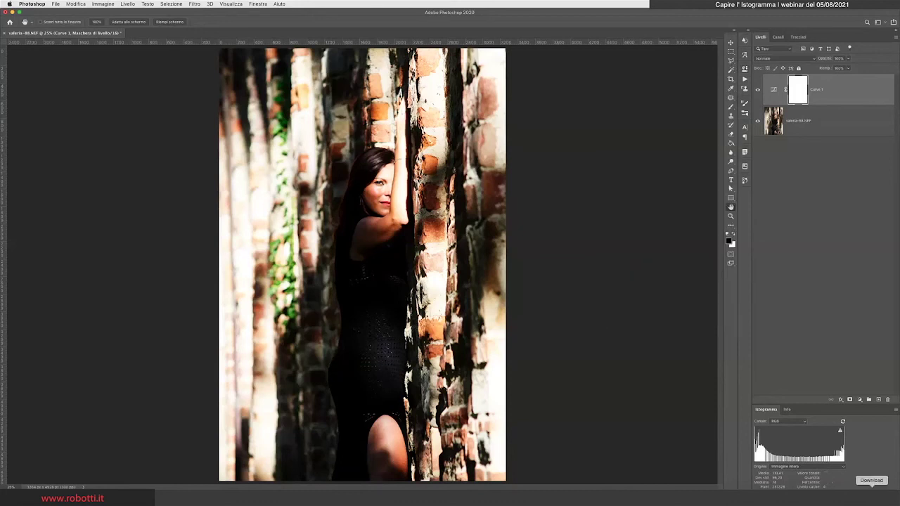
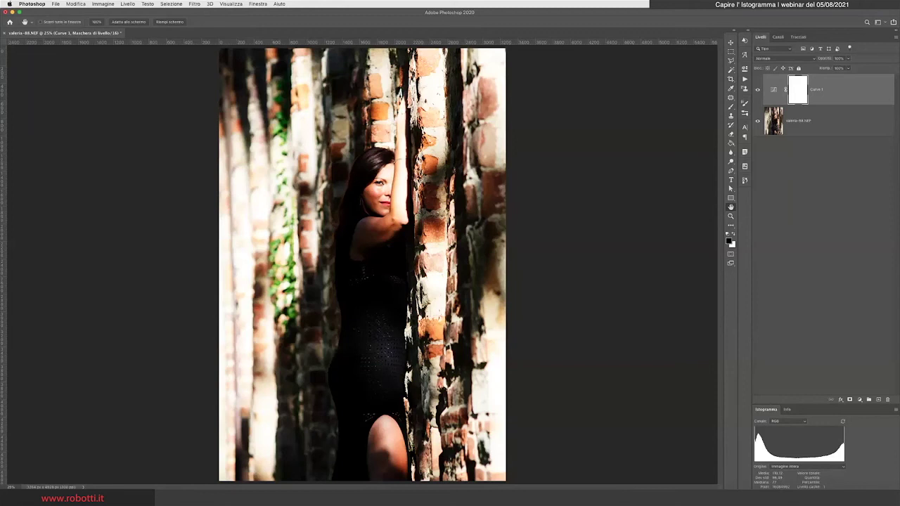
Step: Reset Curve 1 and test lowering the white point and raising the black point
double_click(774, 89)
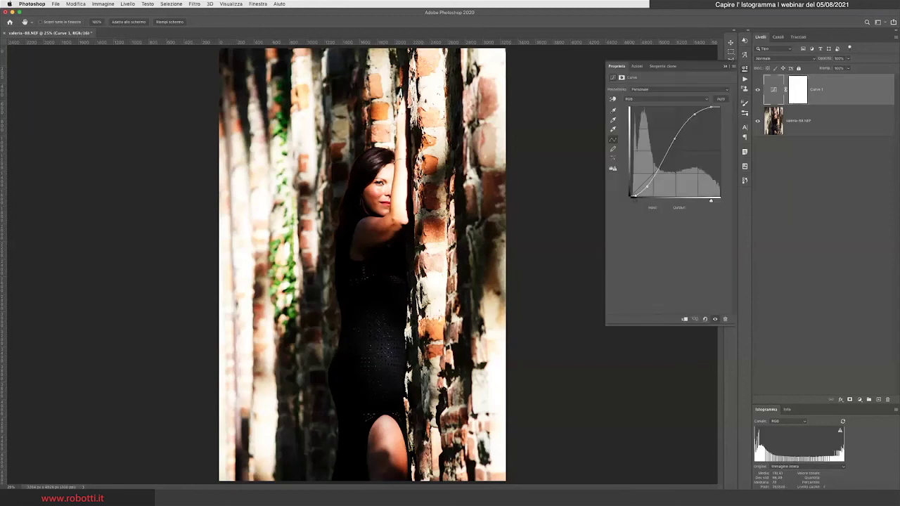
key("ctrl+z")
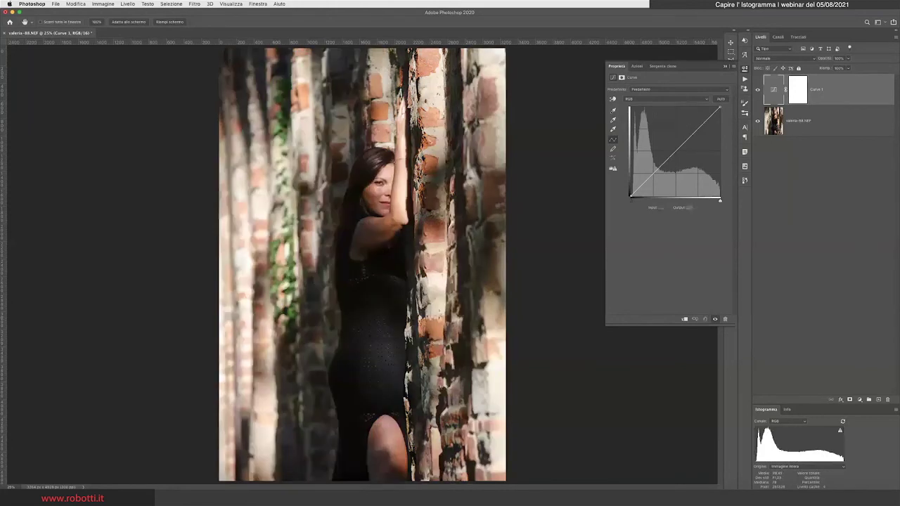
left_click_drag(720, 108, 719, 152)
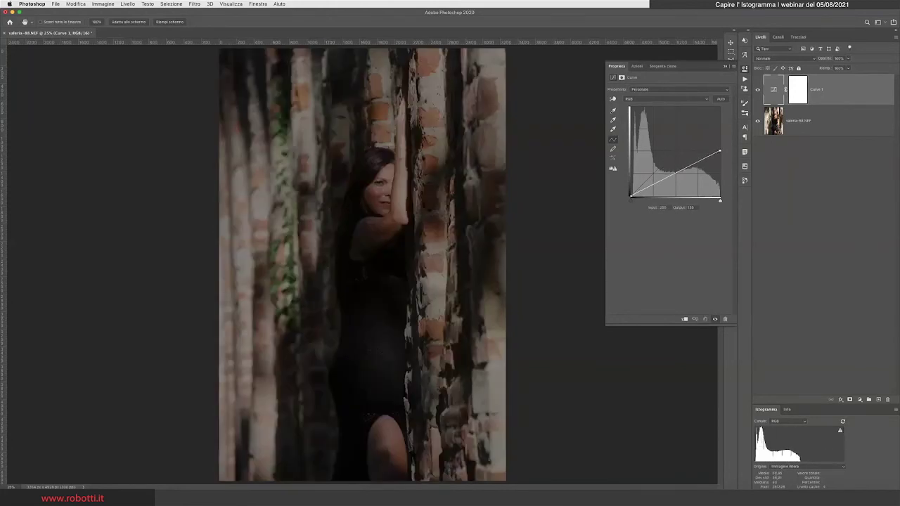
left_click_drag(631, 196, 631, 150)
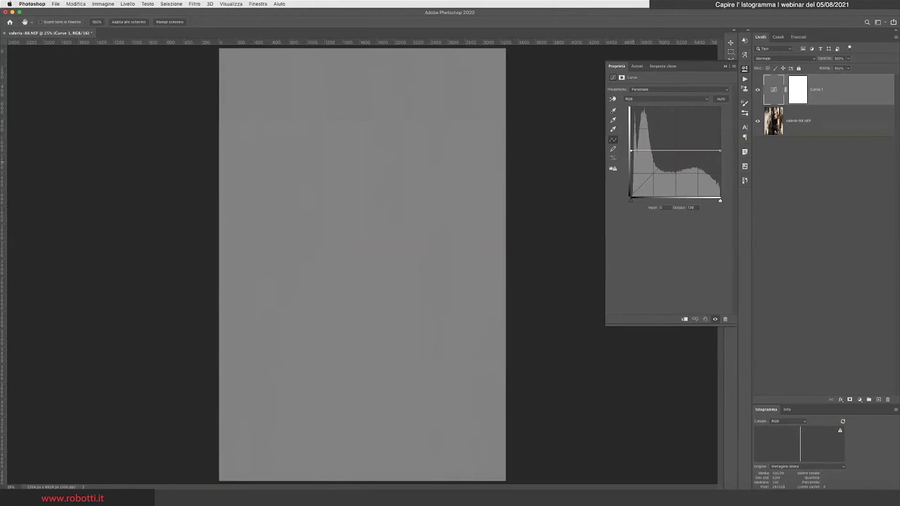
key("Escape")
Step: Return the black and white points to restore Curve 1's straight diagonal
left_click_drag(631, 150, 631, 195)
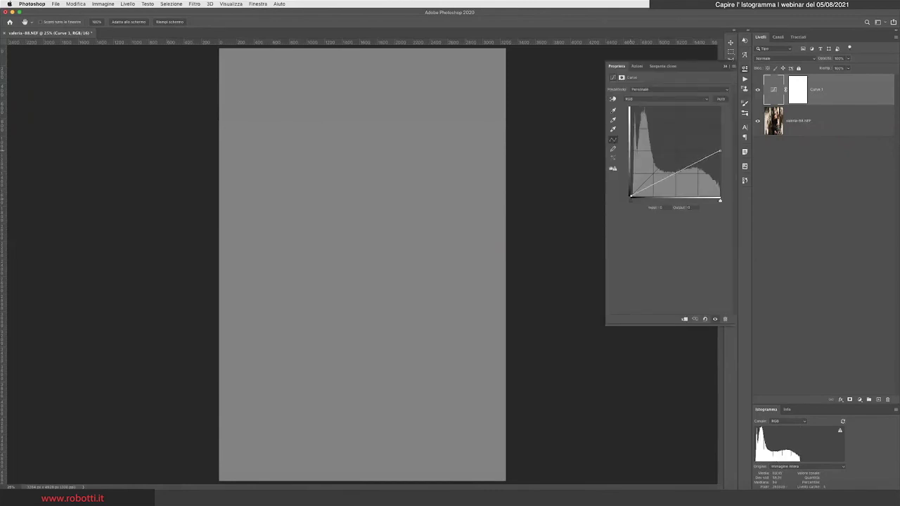
left_click_drag(721, 152, 720, 107)
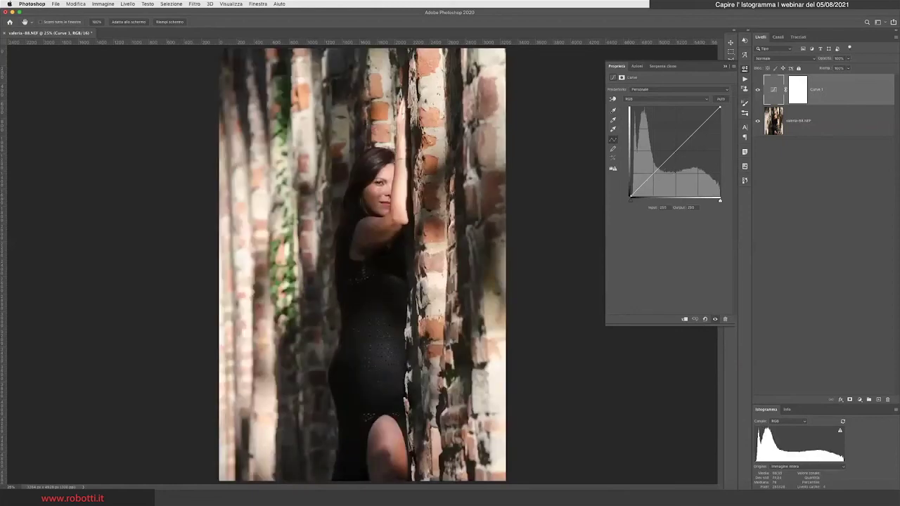
left_click(745, 68)
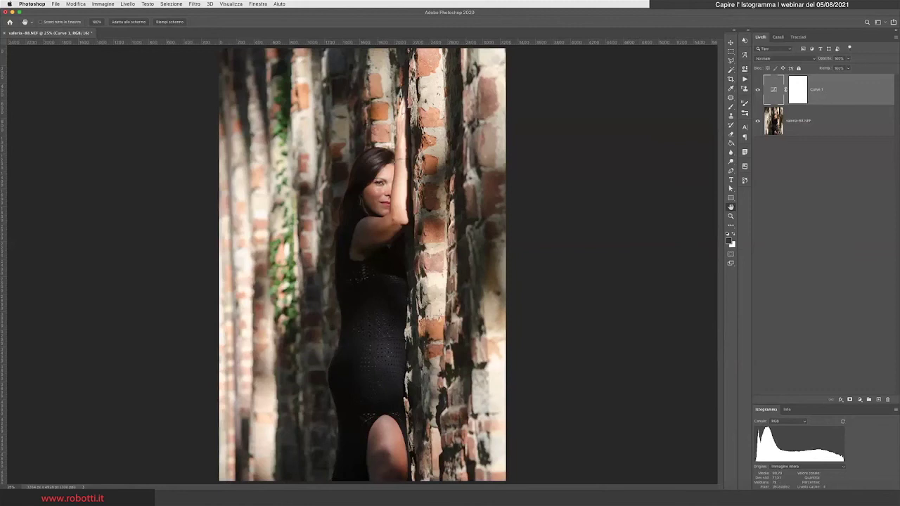
left_click(745, 68)
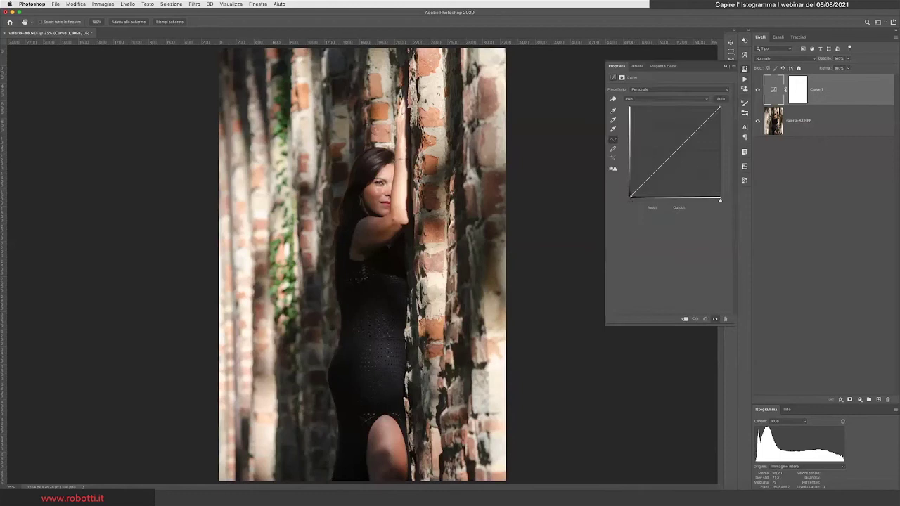
Step: Set Curve 1's blend mode to Luce soffusa (Soft Light)
left_click(745, 68)
left_click(772, 58)
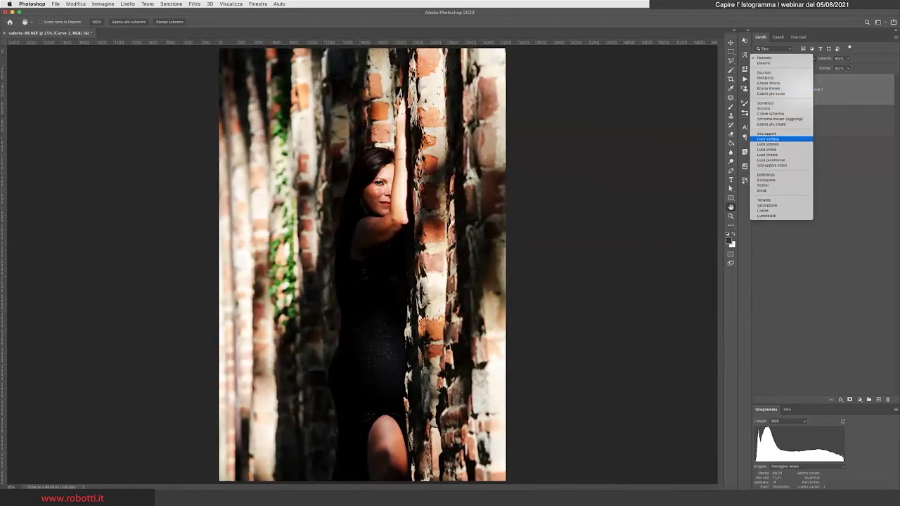
left_click(768, 138)
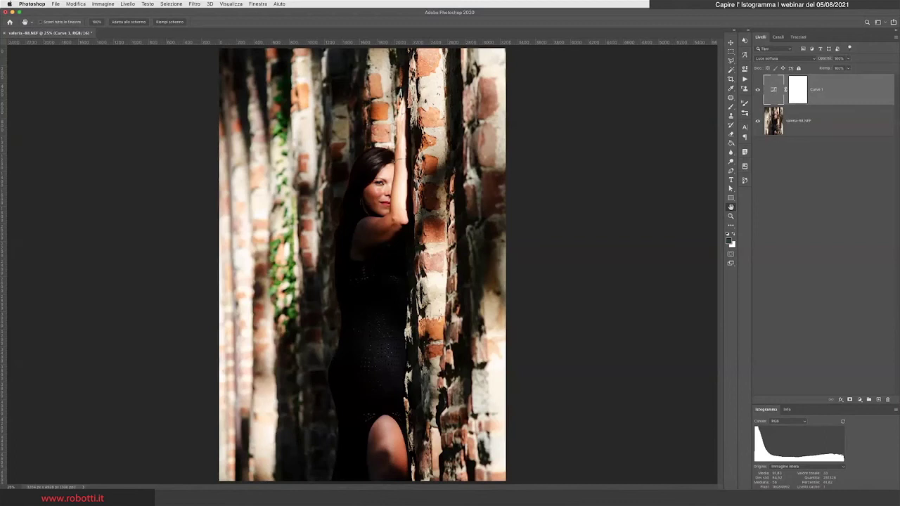
Step: Lower Curve 1's opacity to 85% and hide the layer for comparison
left_click(847, 58)
left_click_drag(847, 67, 845, 66)
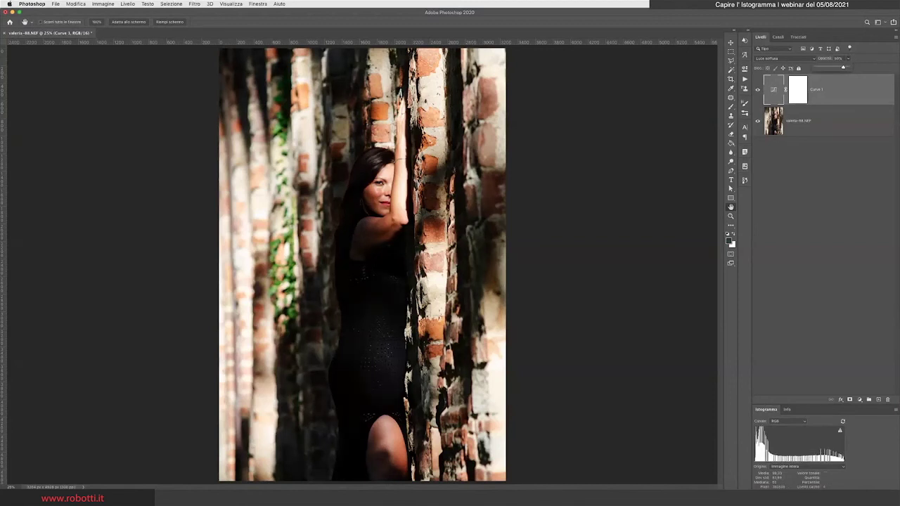
key("Return")
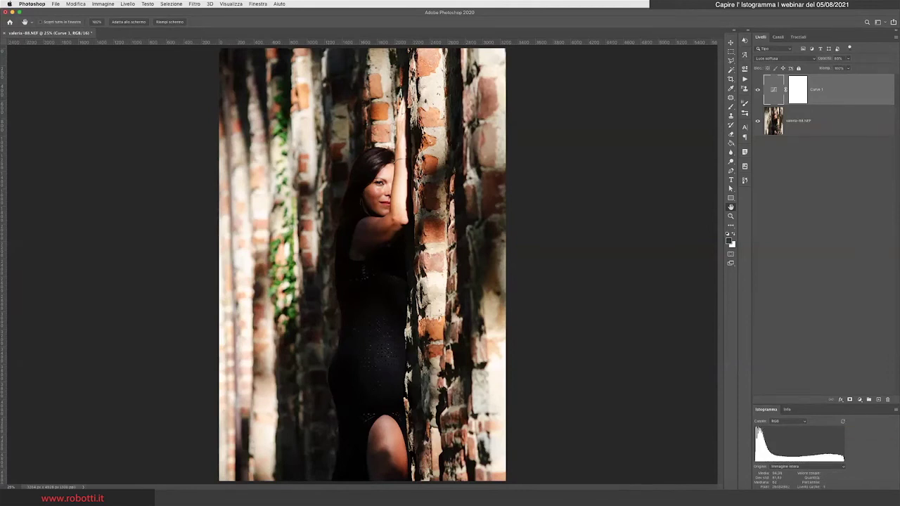
left_click(757, 90)
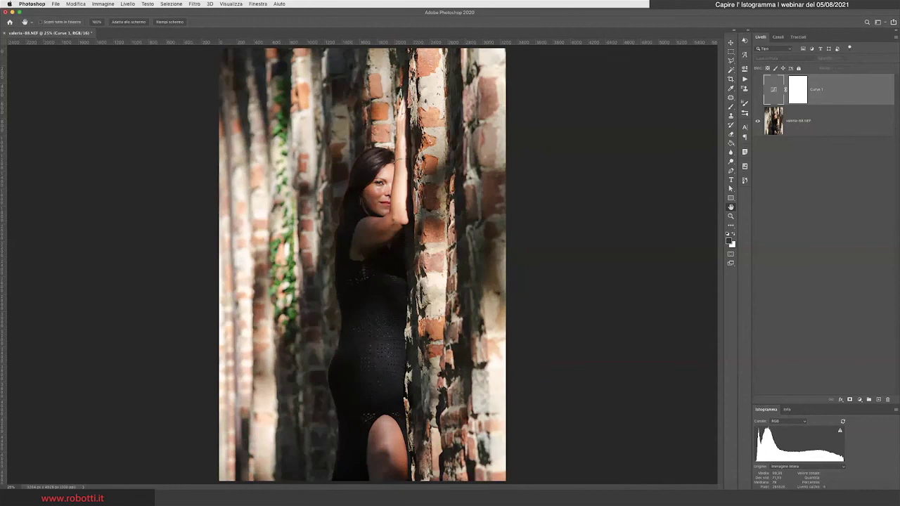
Step: Show Curve 1 again and raise its opacity to 100%
left_click(757, 90)
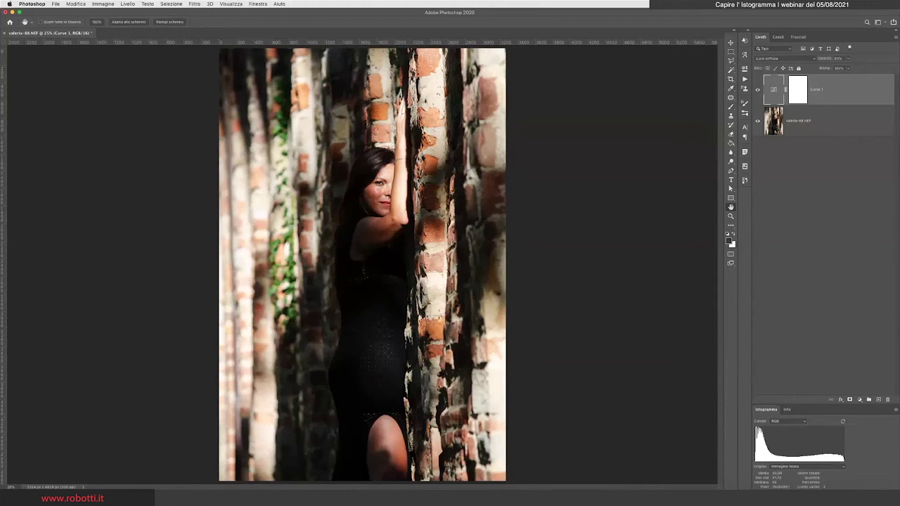
left_click(838, 58)
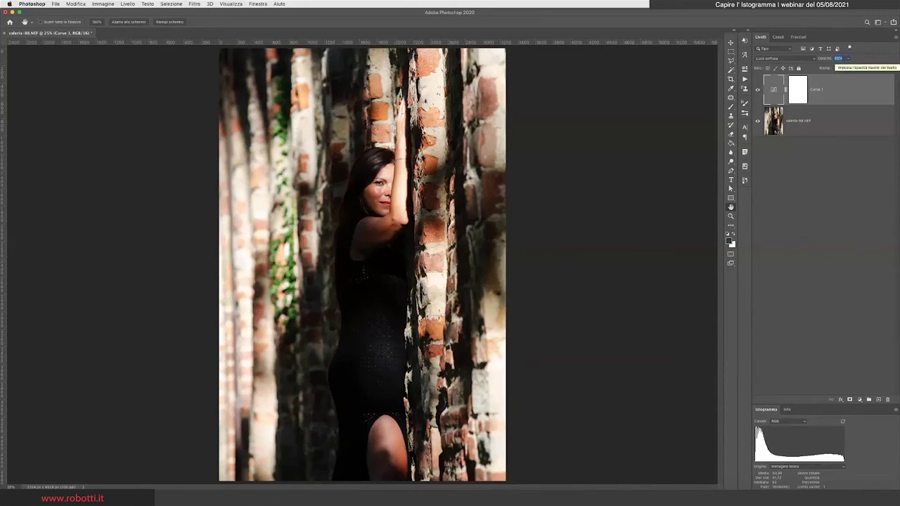
left_click(849, 58)
left_click_drag(848, 67, 854, 66)
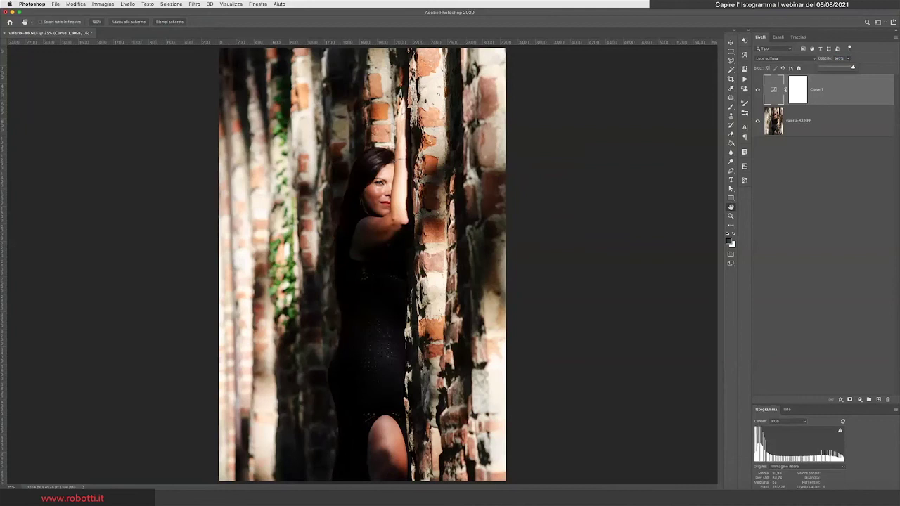
key("Return")
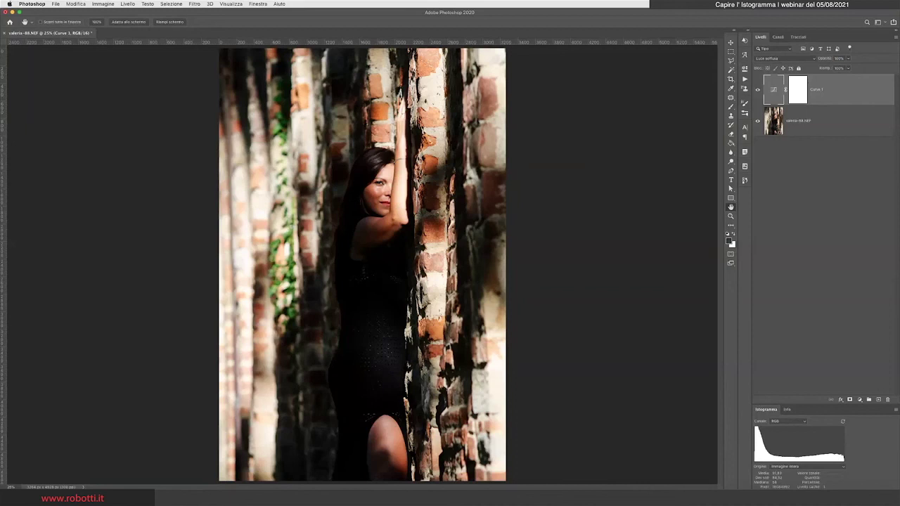
Step: Lower Curve 1's opacity by entering 50 in the Opacity field
left_click(848, 58)
left_click(839, 58)
type("50")
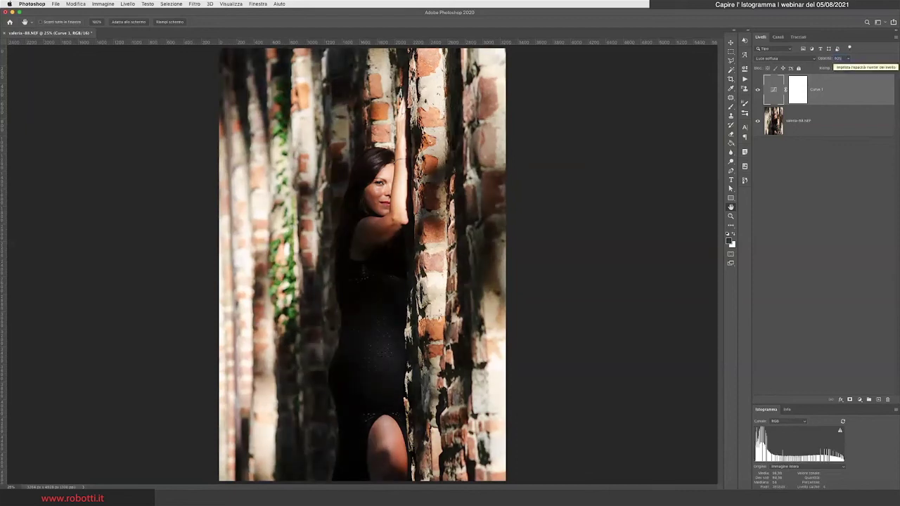
Step: Show the History panel and set Curve 1's opacity to 100%
left_click(744, 180)
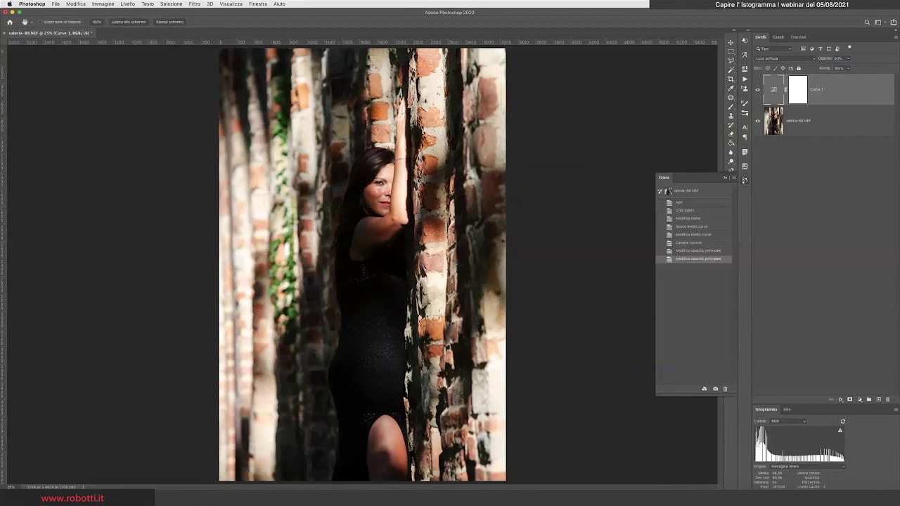
key("ctrl+z")
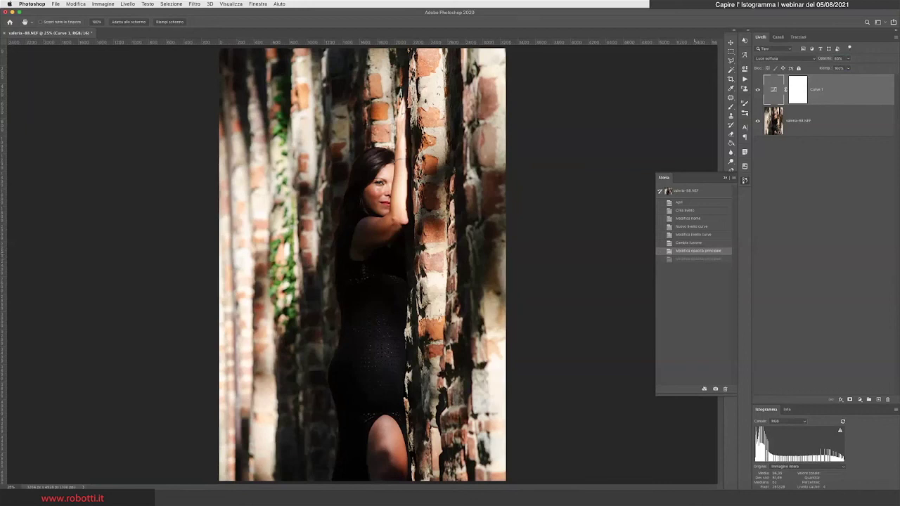
key("ctrl+shift+z")
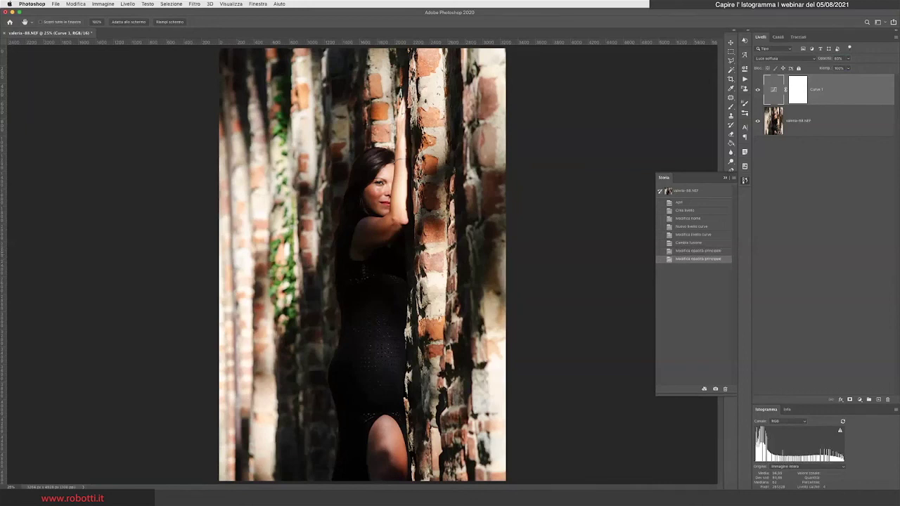
left_click(839, 58)
type("100")
key("Return")
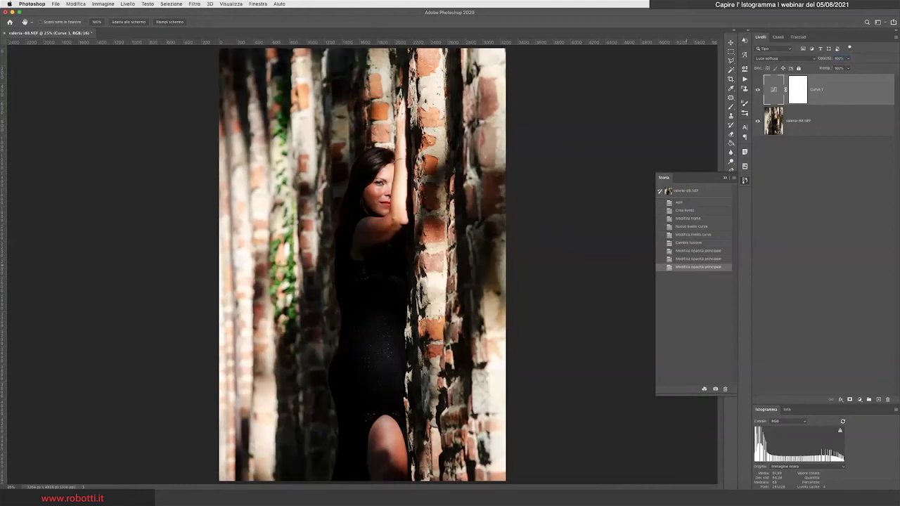
Step: Toggle undo and redo to compare Curve 1 at 80% versus 100% opacity
key("ctrl+z")
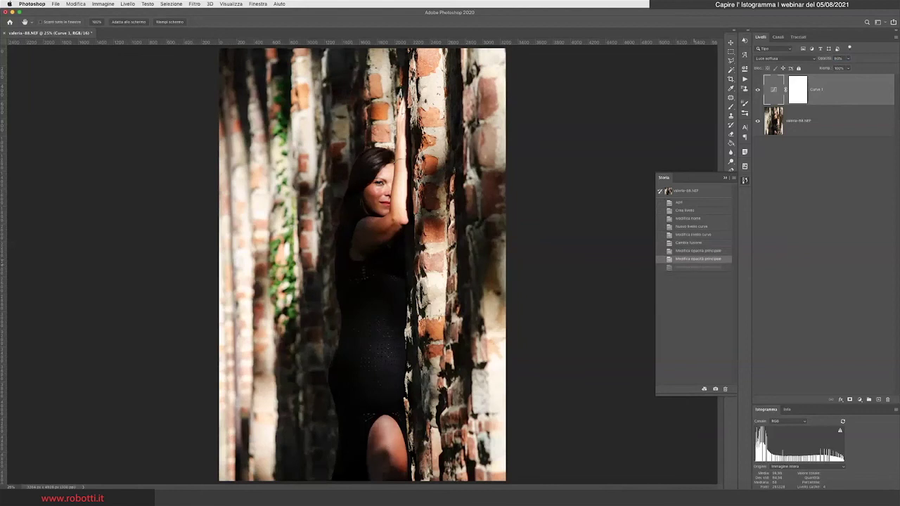
key("ctrl+shift+z")
key("ctrl+z")
key("ctrl+shift+z")
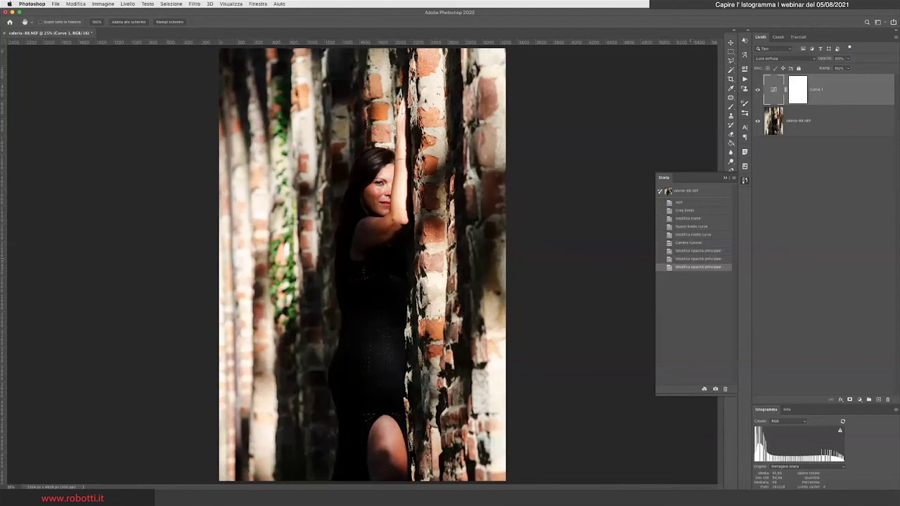
key("ctrl+z")
key("ctrl+shift+z")
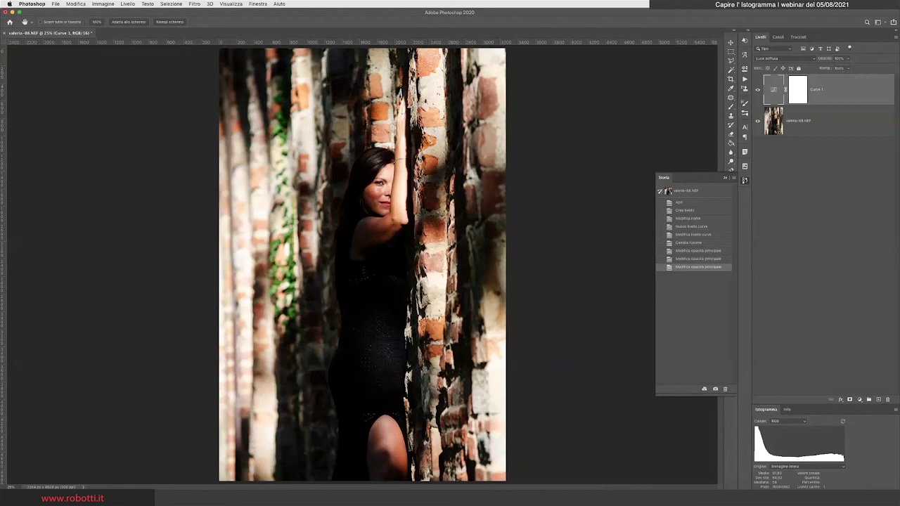
Step: Lower Curve 1's opacity slightly and float the histogram beside the image
left_click(840, 58)
left_click(848, 59)
left_click_drag(848, 67, 845, 68)
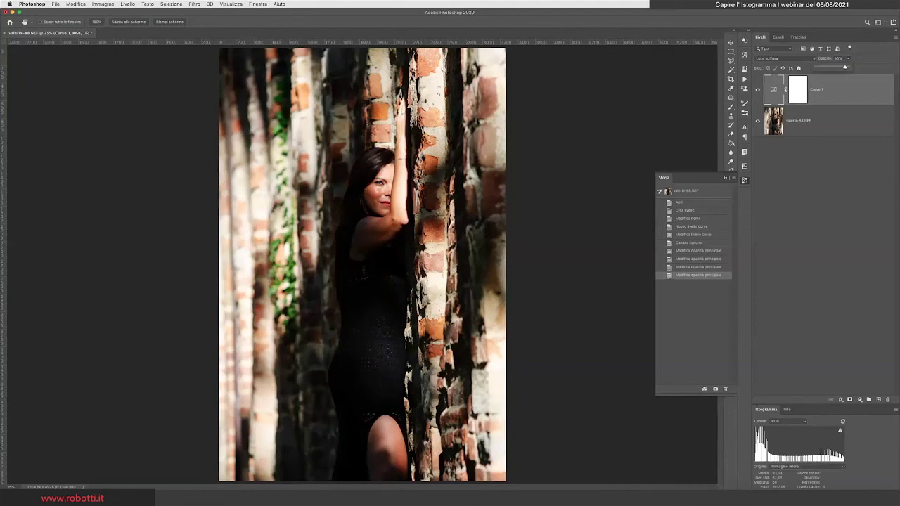
key("Return")
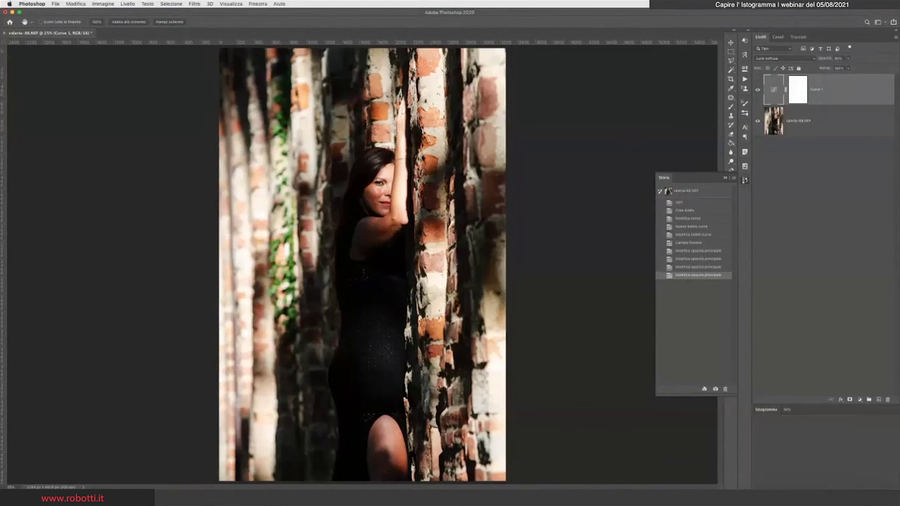
left_click_drag(766, 409, 506, 121)
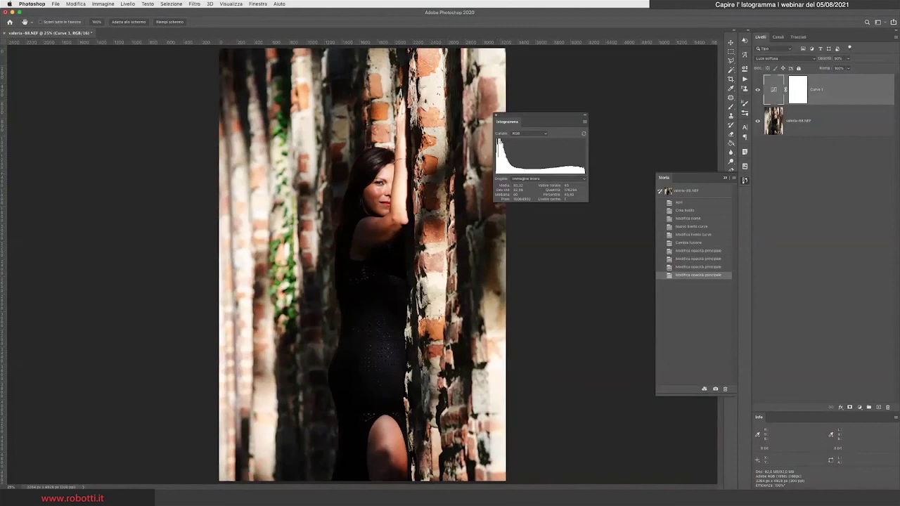
Step: Raise Curve 1's opacity to 100%, set it to 80%, and move the histogram up-right
left_click(847, 58)
left_click_drag(847, 68, 852, 68)
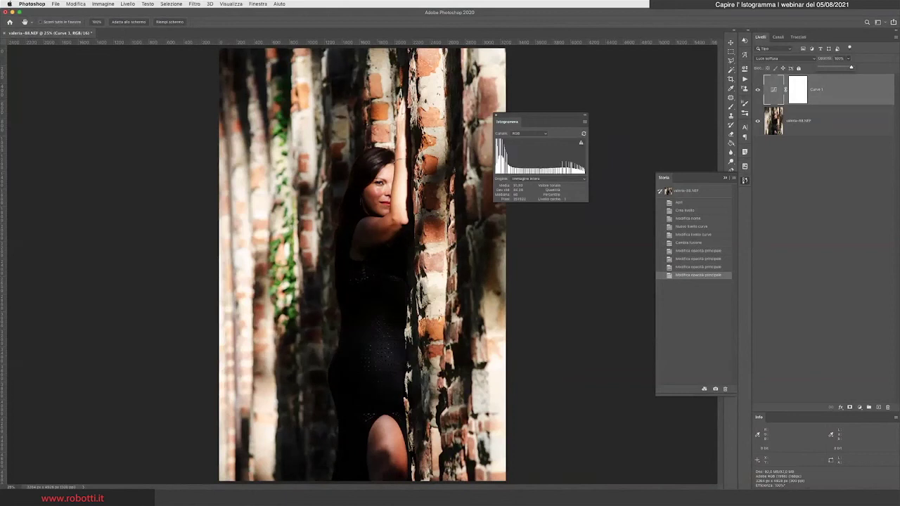
key("Return")
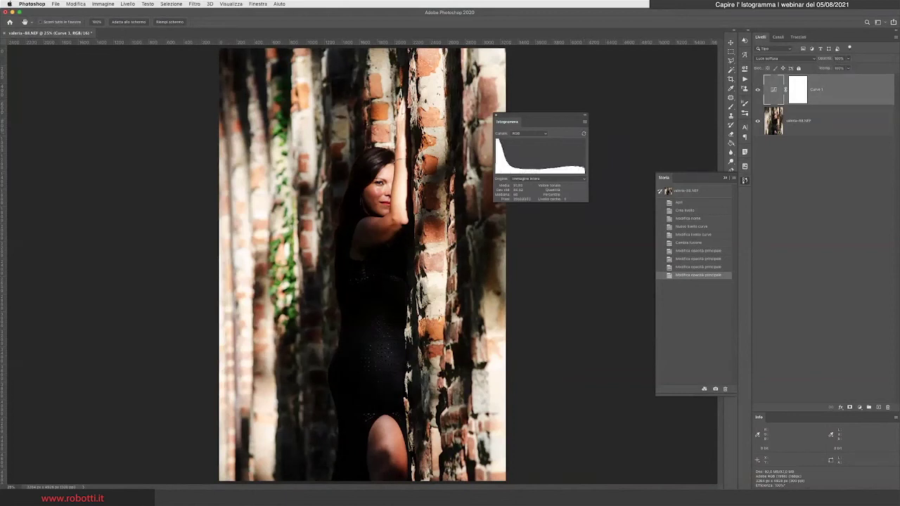
left_click(839, 58)
type("80")
key("Return")
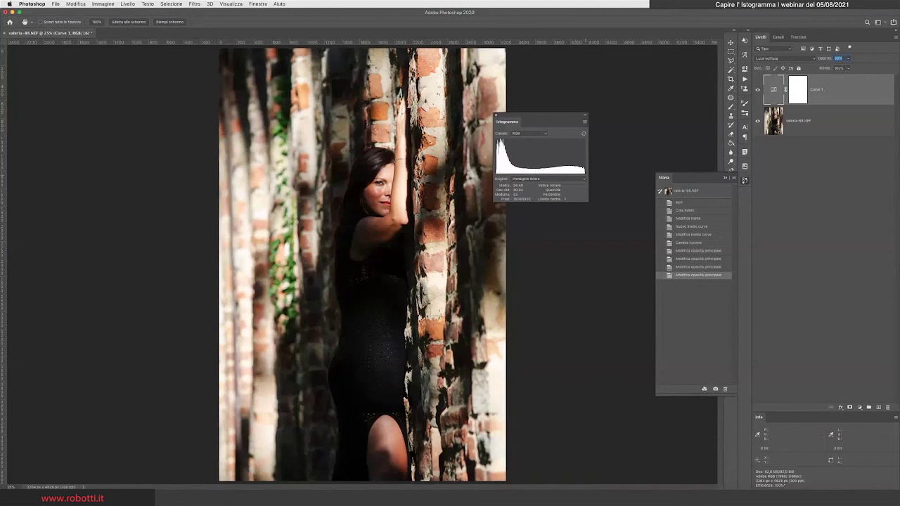
left_click_drag(535, 121, 625, 76)
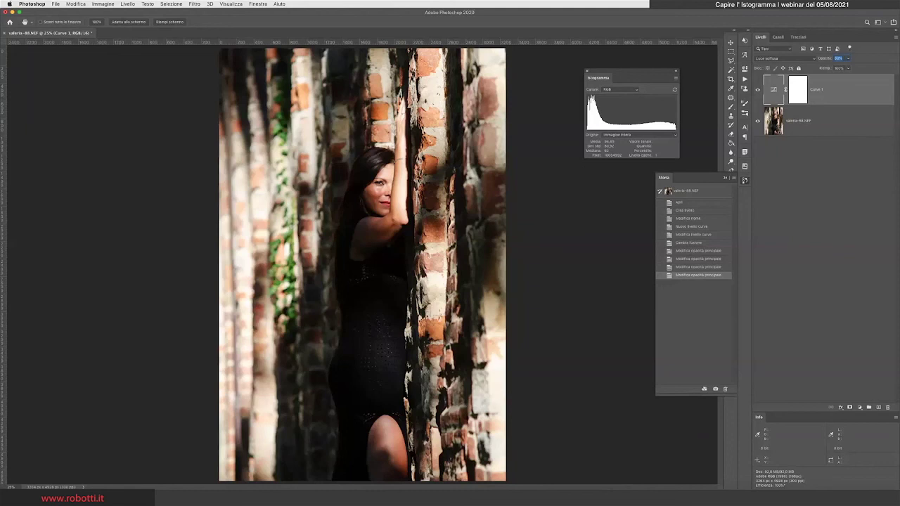
Step: Switch Curve 1 to Sovrapponi (Overlay) blending with opacity entered as 100
left_click(784, 59)
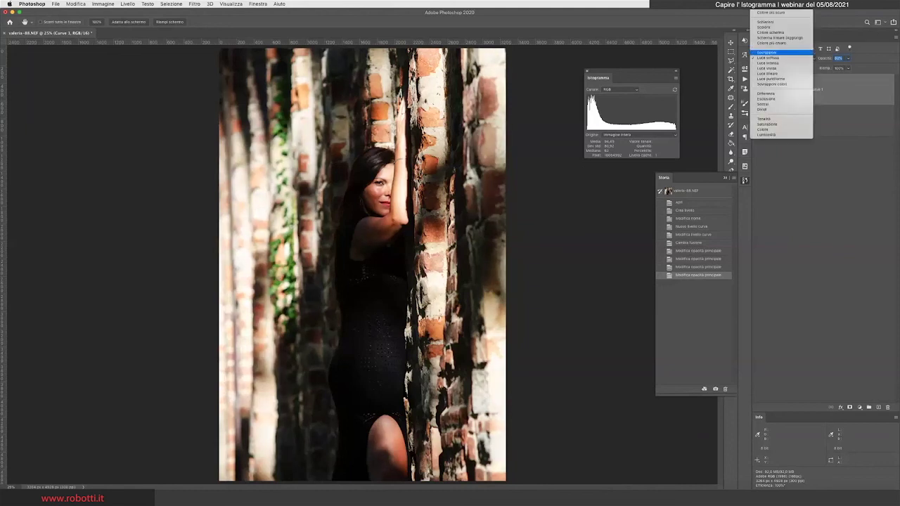
left_click(768, 52)
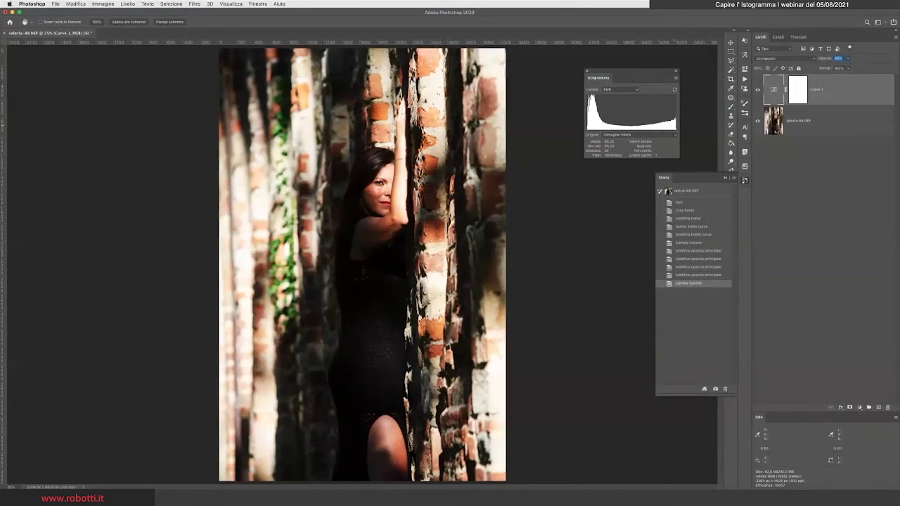
type("100")
key("Return")
left_click(839, 59)
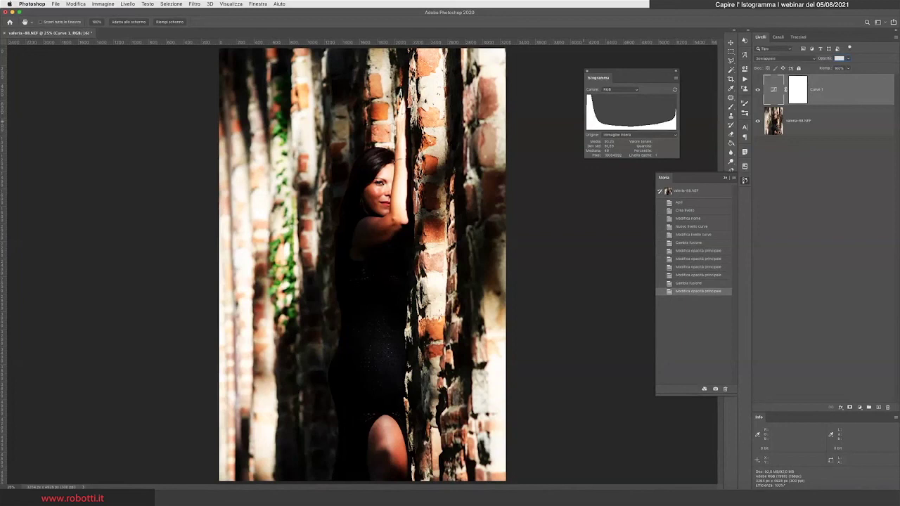
type("100")
key("Return")
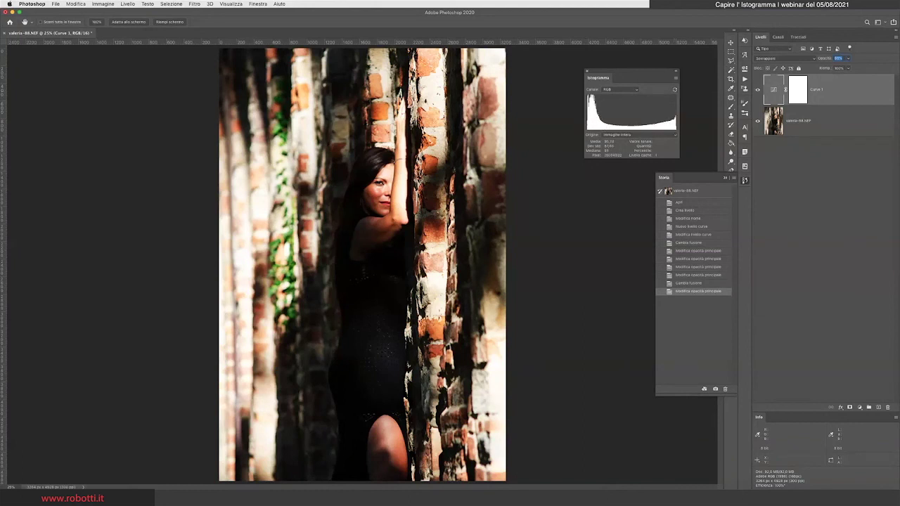
Step: Compare the portrait with and without Curve 1, leave it on, and select the photo layer
left_click(757, 90)
left_click(758, 89)
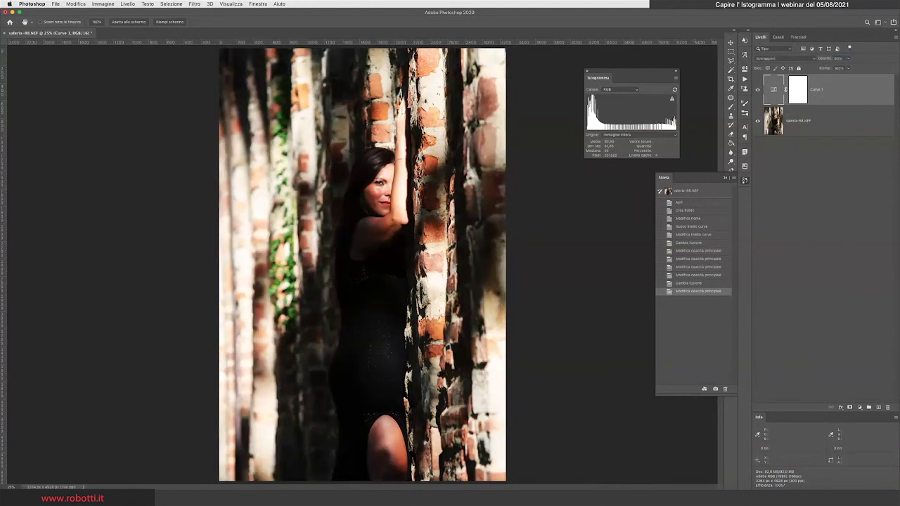
left_click(757, 89)
left_click(758, 90)
left_click(758, 89)
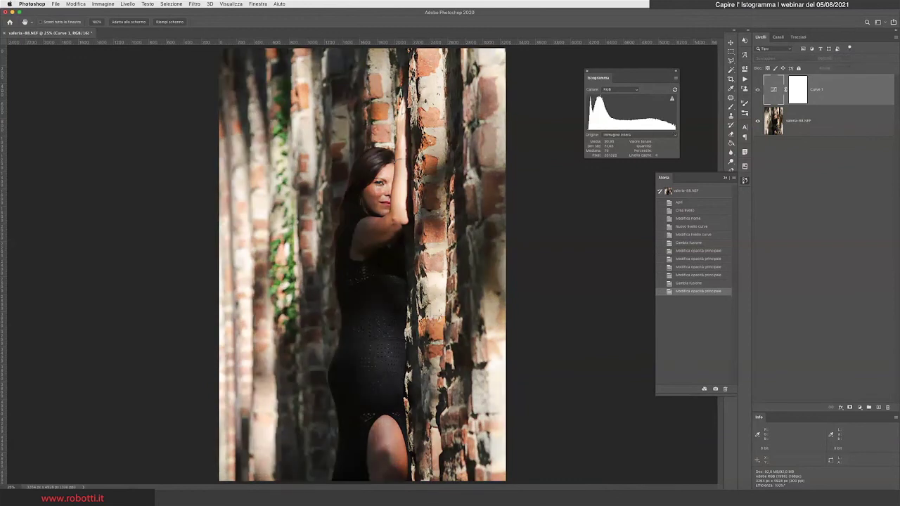
left_click(758, 90)
left_click(758, 89)
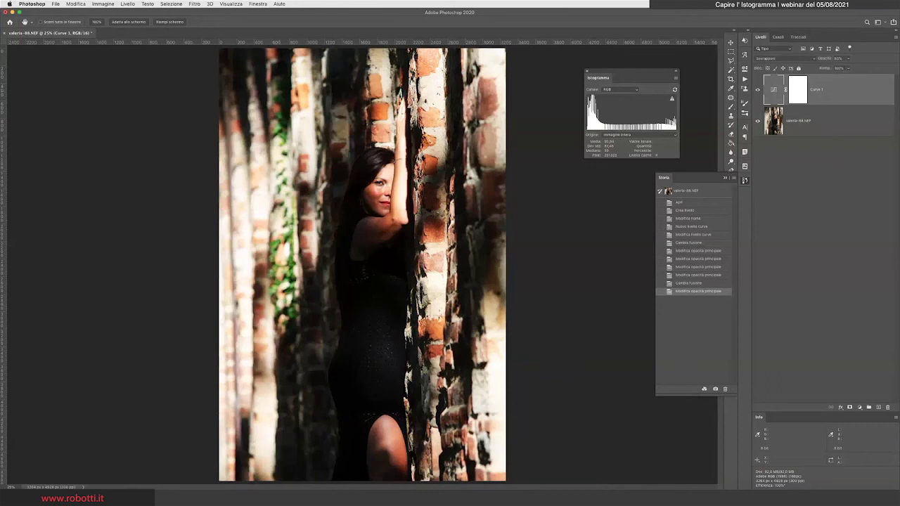
left_click(830, 120)
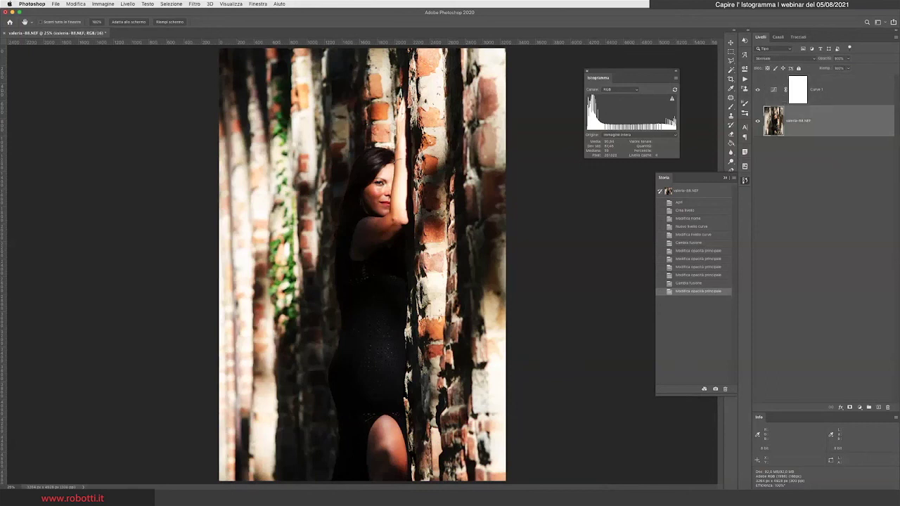
left_click(859, 407)
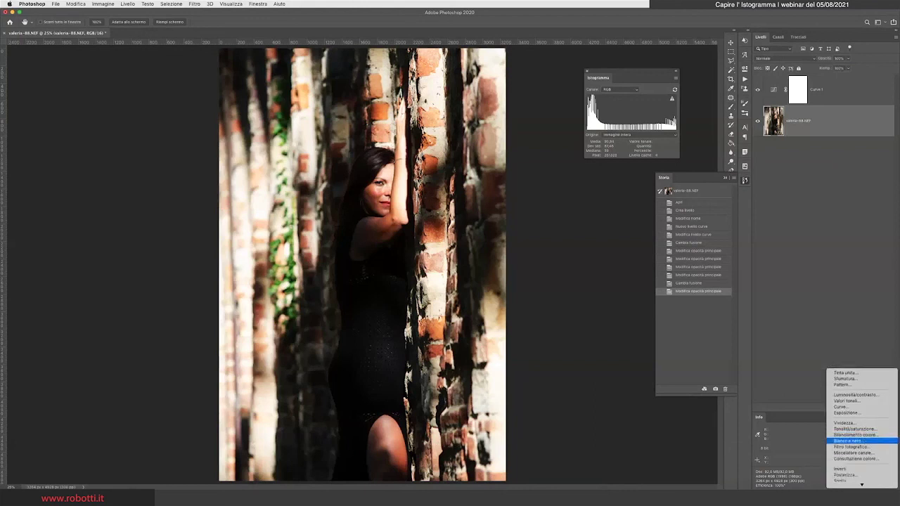
Step: Add a Bianco e nero (Black & White) adjustment layer above the photo and close its settings
left_click(851, 441)
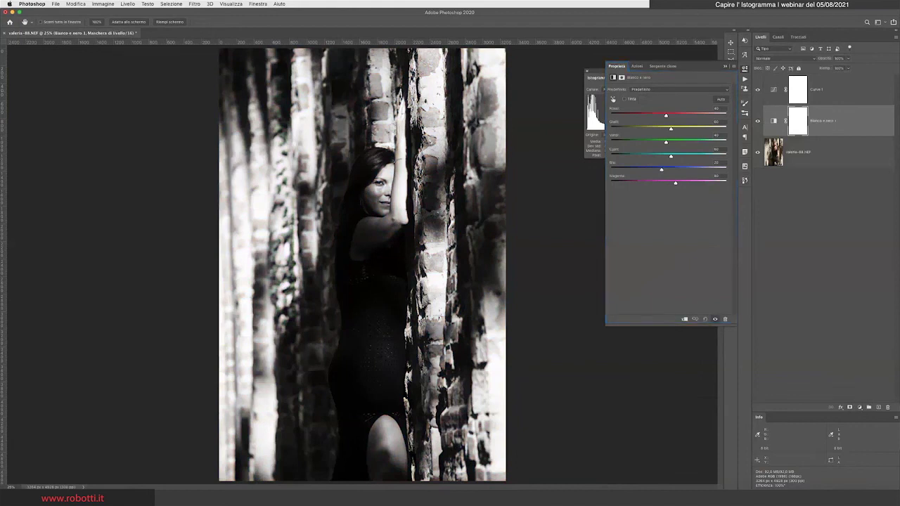
key("Escape")
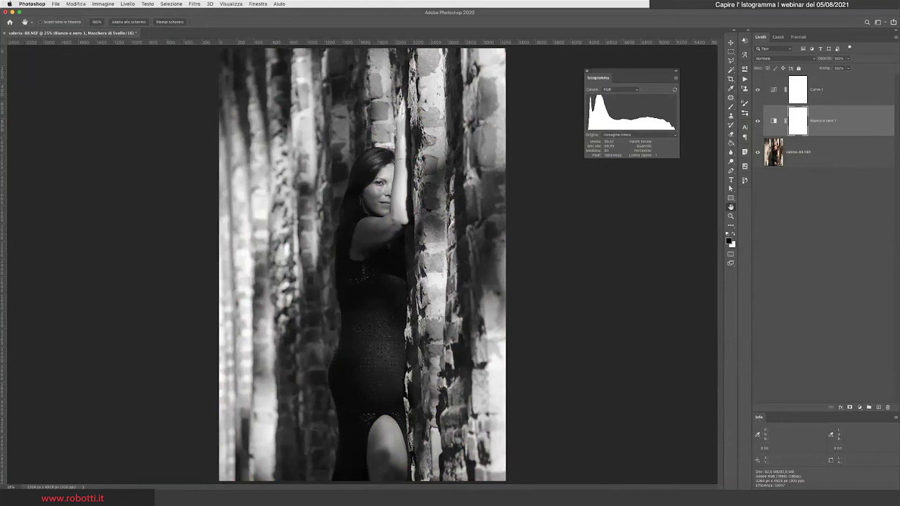
key("ctrl+z")
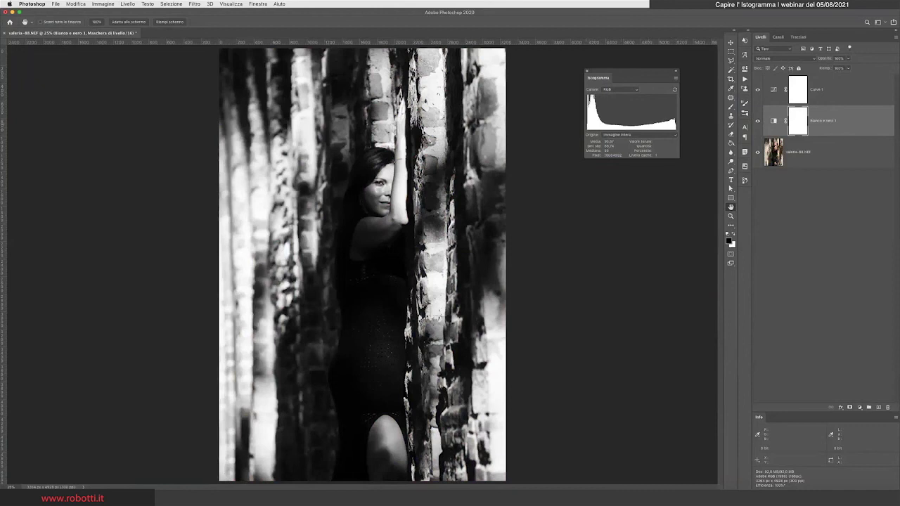
Step: Open Curve 1's settings with the histogram moved beside them
double_click(798, 89)
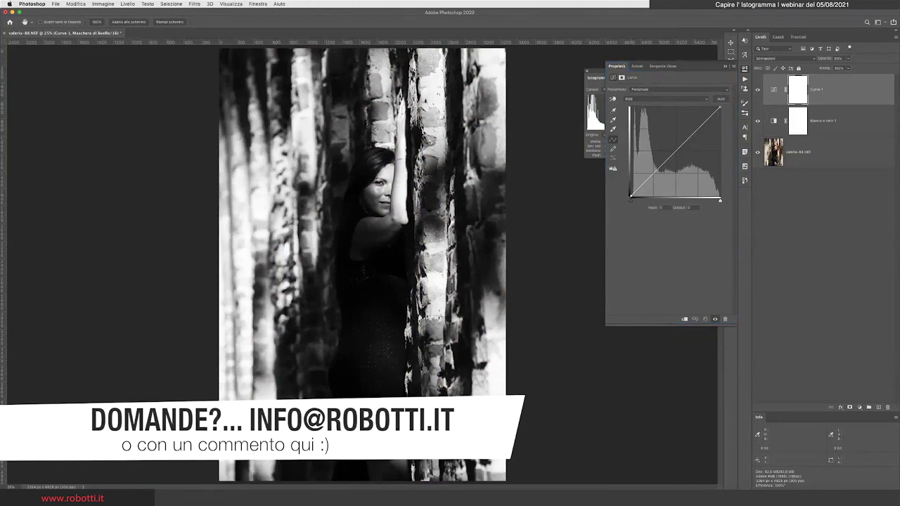
left_click_drag(599, 77, 475, 247)
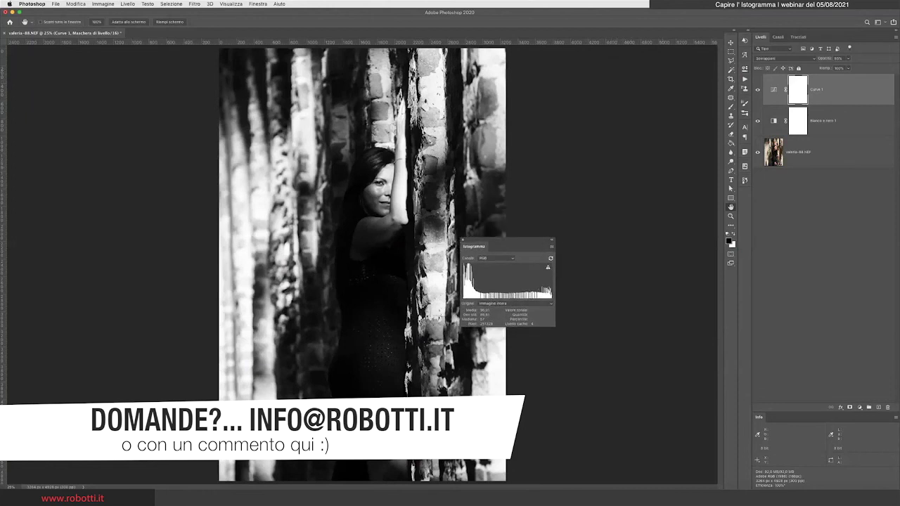
double_click(774, 90)
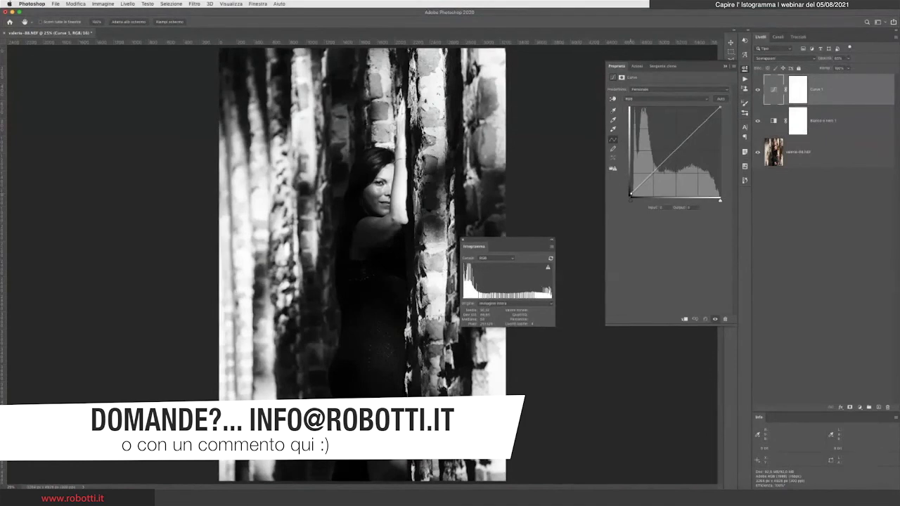
Step: Try lifting the curve's black point, return it to output 0, and reposition the histogram
left_click_drag(631, 194, 631, 191)
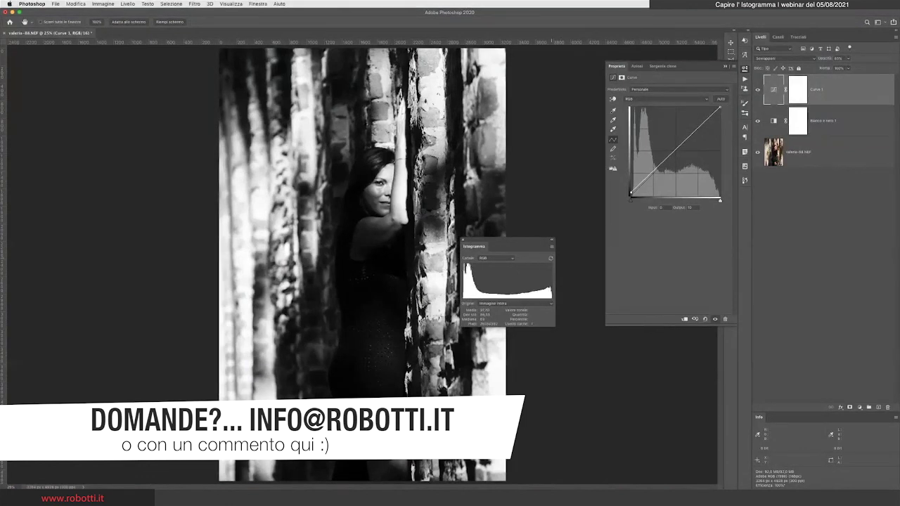
left_click_drag(631, 191, 631, 188)
left_click_drag(631, 189, 631, 196)
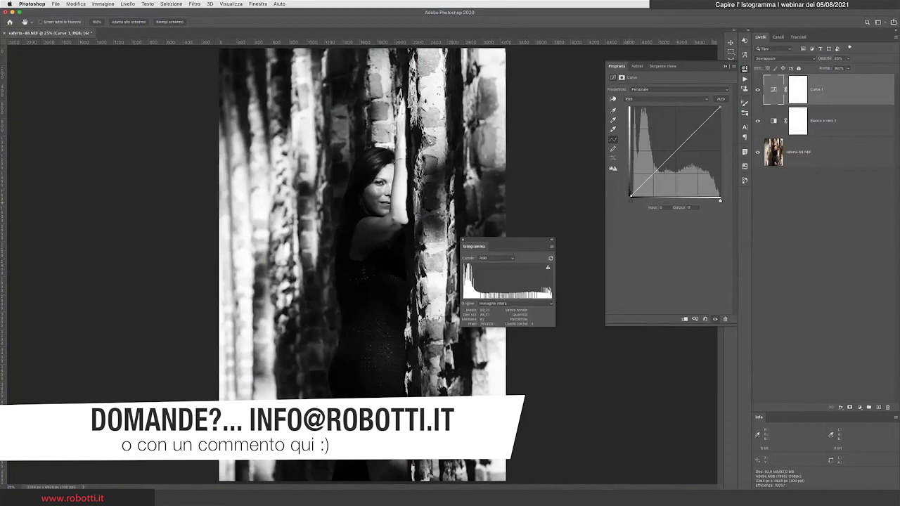
left_click(745, 68)
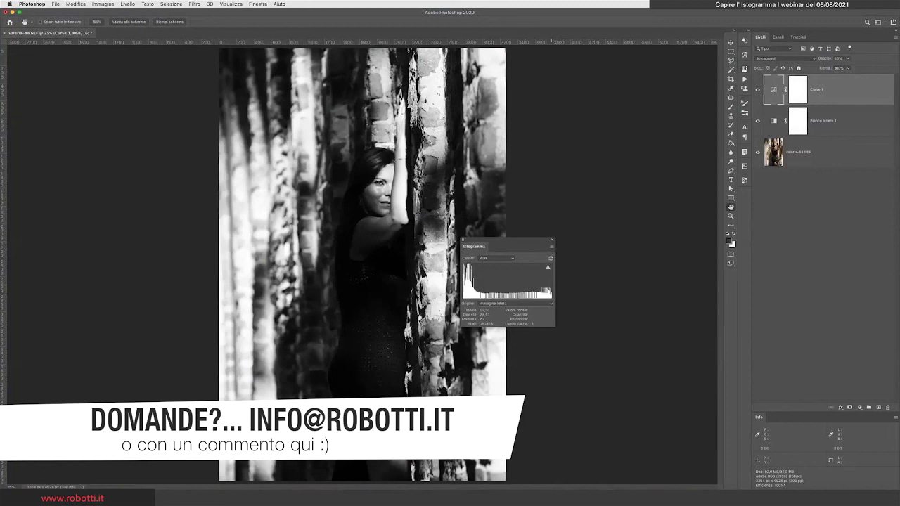
left_click_drag(485, 246, 564, 236)
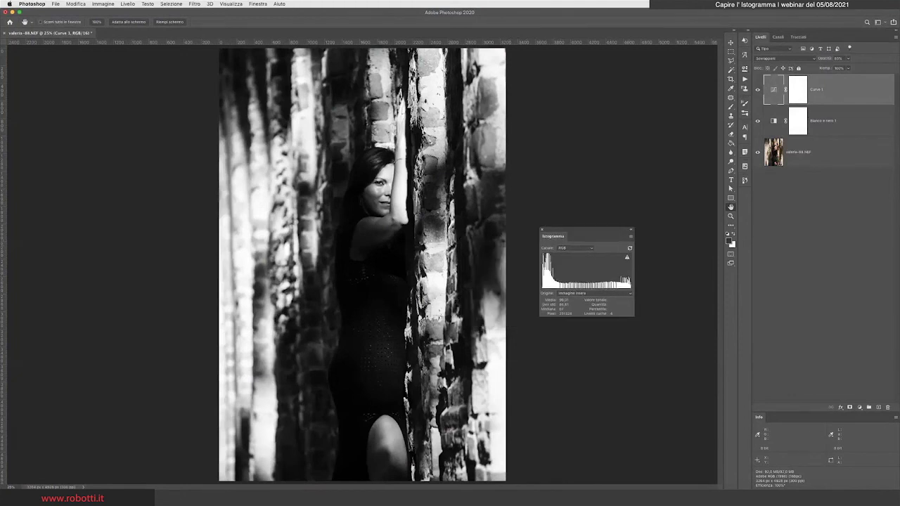
Step: Add a Valori tonali (Levels) layer on top with white output level 250
left_click(859, 407)
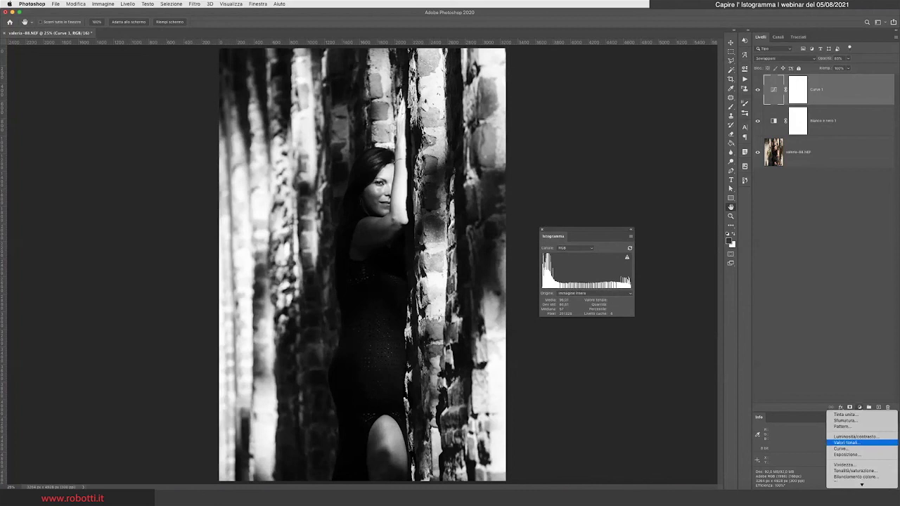
left_click(847, 442)
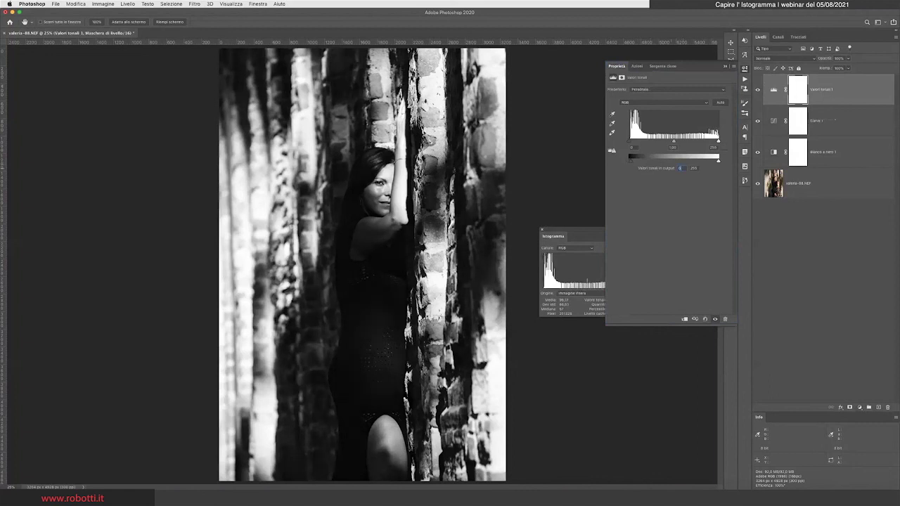
left_click(693, 168)
type("250")
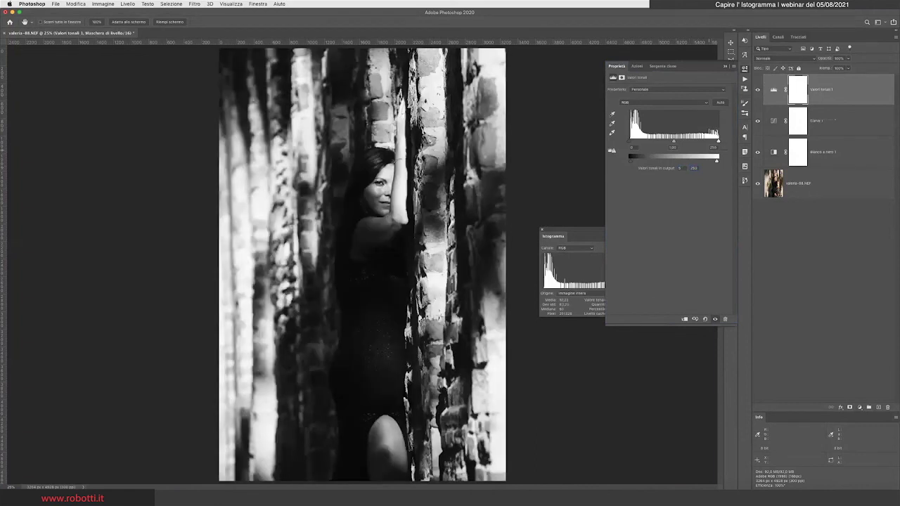
key("Return")
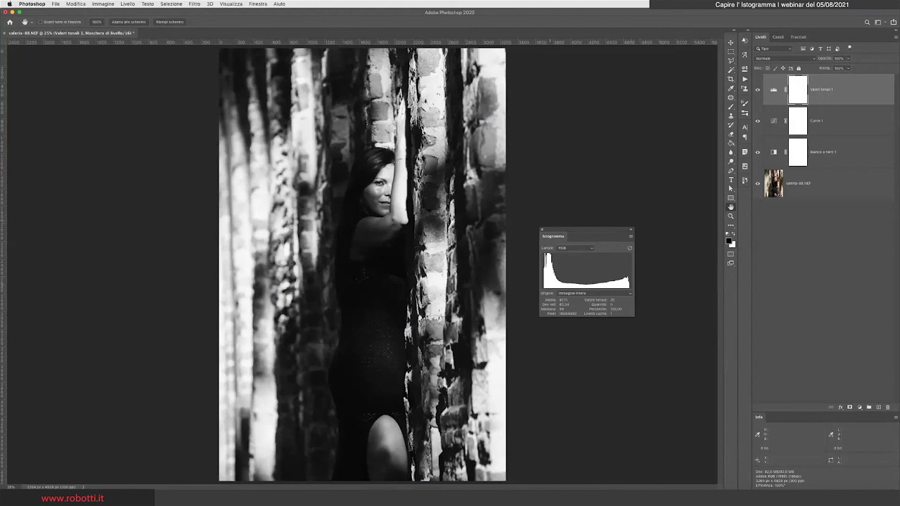
Step: Hide and reshow the Levels layer to compare, then recheck its settings, keeping output 5–250
left_click(758, 90)
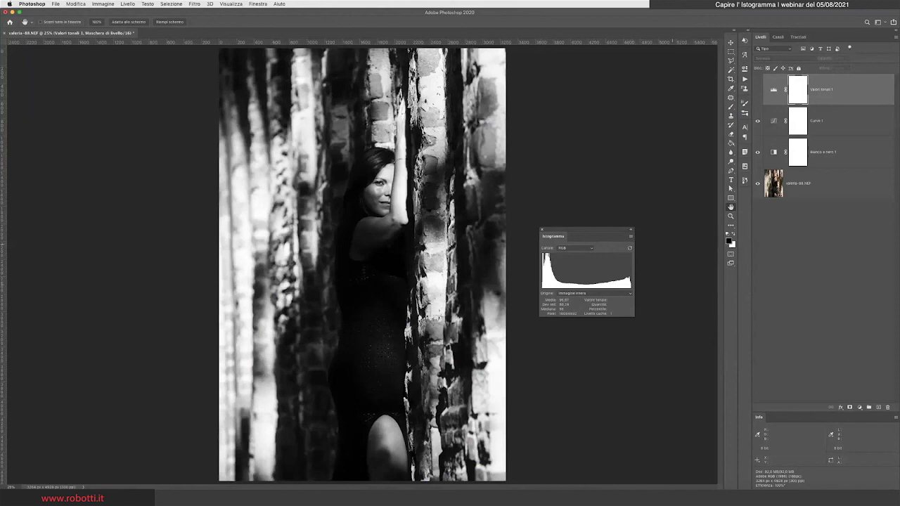
left_click(758, 89)
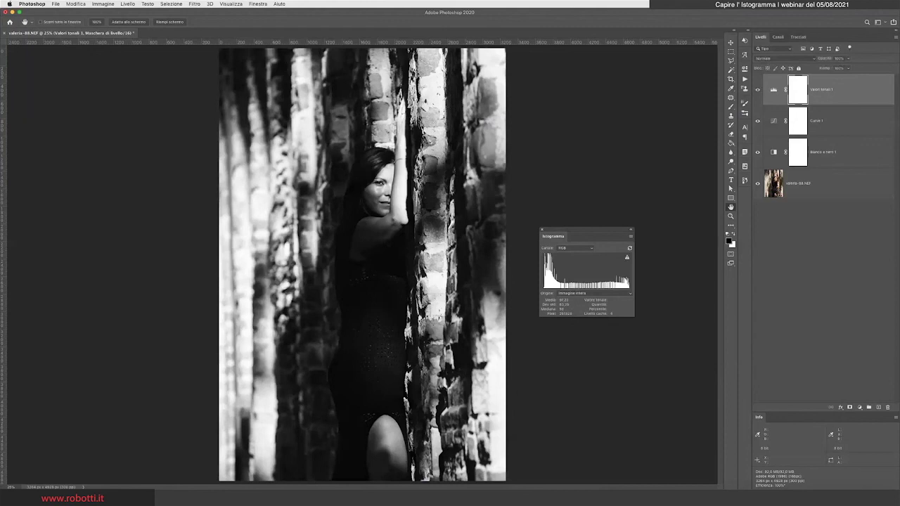
double_click(773, 89)
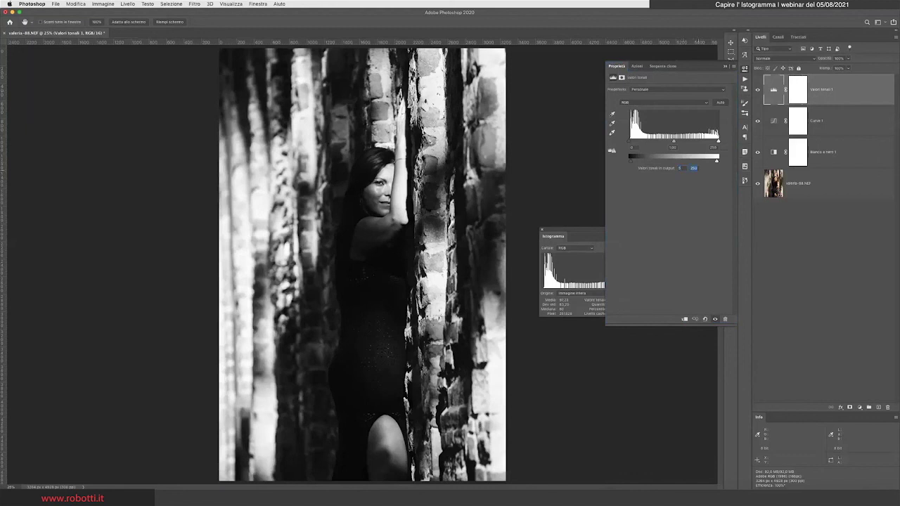
key("Return")
left_click(744, 68)
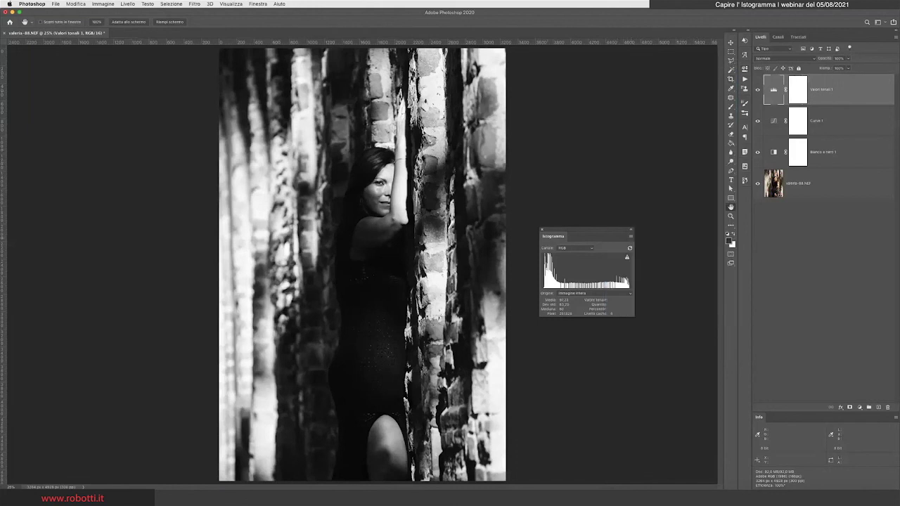
Step: Dock the Histogram panel into the Info panel group, with its tab placed before Info
mouse_move(553, 236)
left_mouse_down()
mouse_move(794, 383)
mouse_move(787, 417)
left_mouse_up()
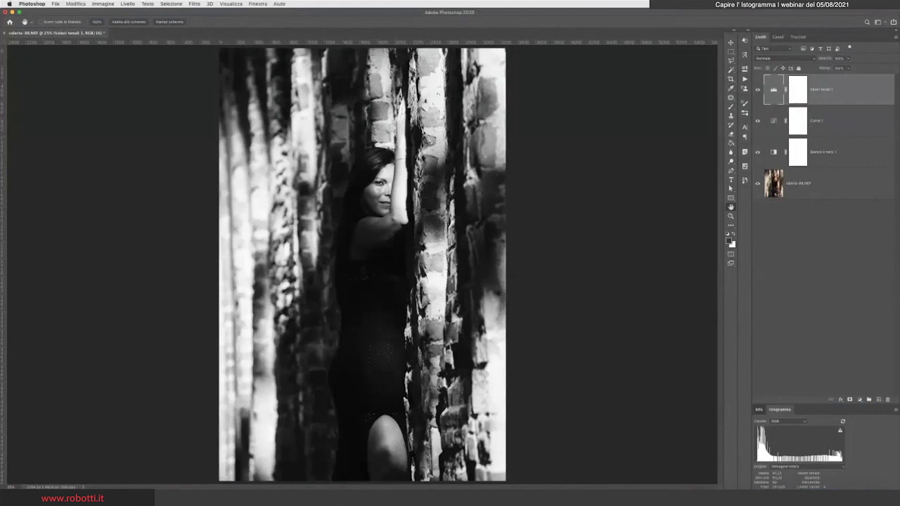
left_click(760, 418)
left_click_drag(759, 417, 790, 417)
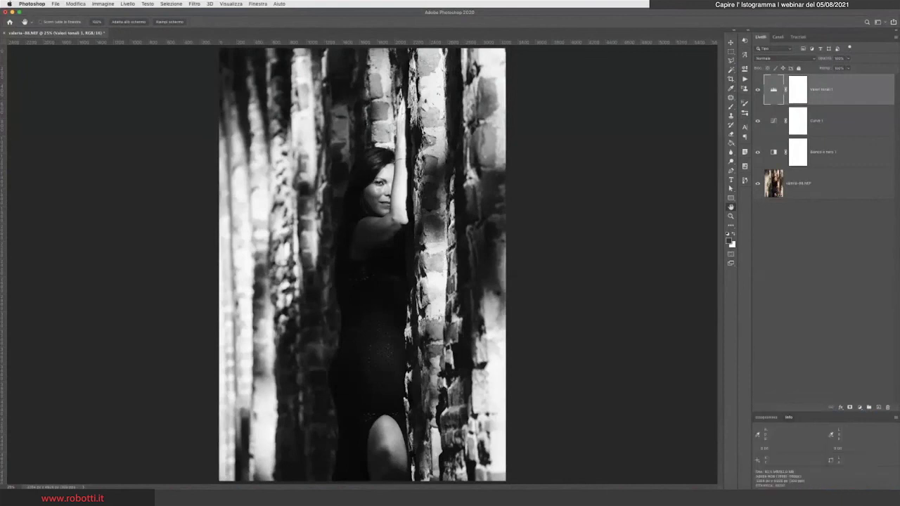